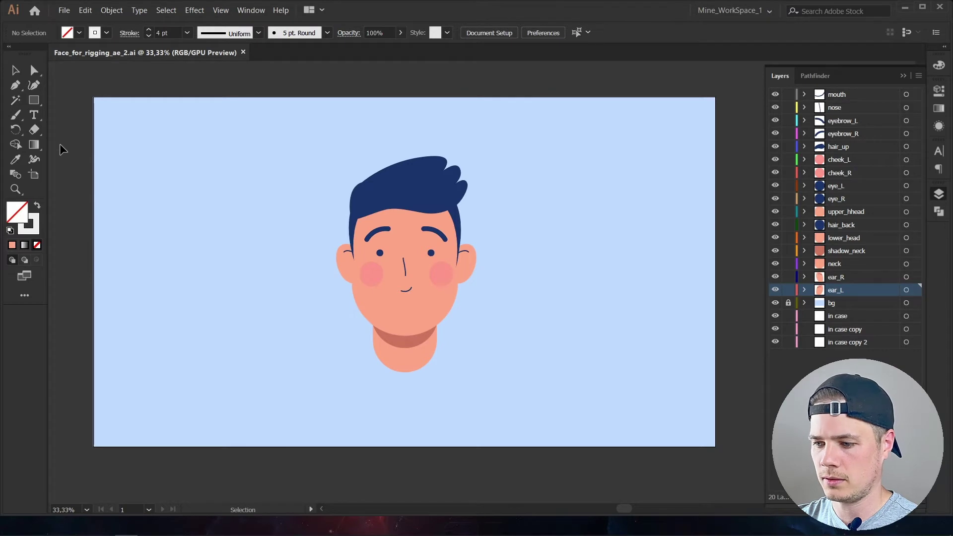
# - Drag the upper hair, both eyebrows and both eyes off the face on the artboard
pyautogui.moveTo(405, 192); pyautogui.dragTo(199, 149)
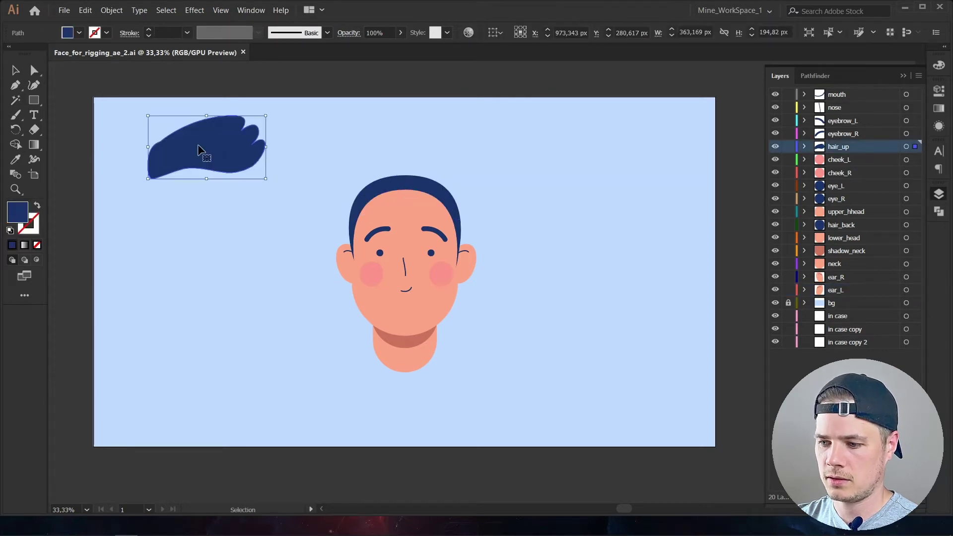
pyautogui.click(377, 236)
pyautogui.moveTo(379, 231); pyautogui.dragTo(230, 239)
pyautogui.moveTo(429, 229); pyautogui.dragTo(548, 238)
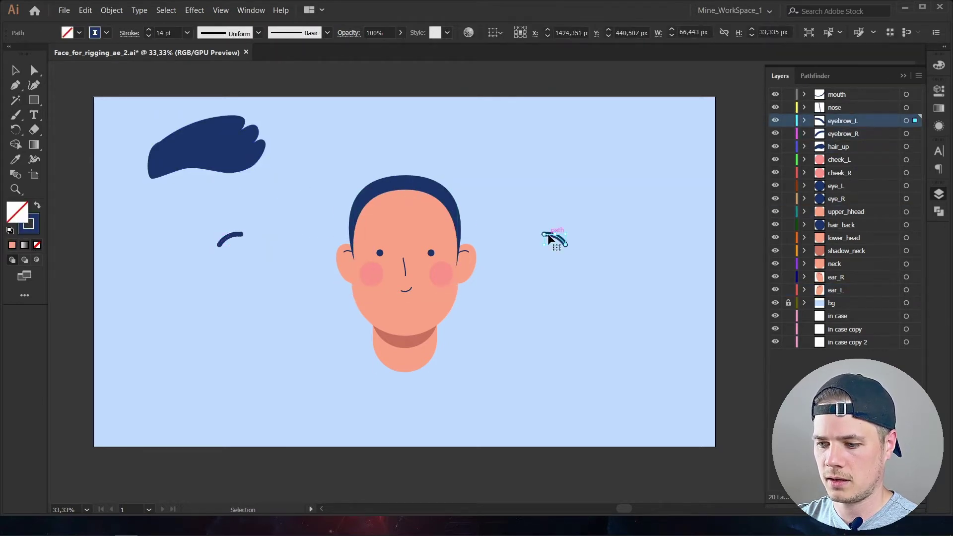
pyautogui.moveTo(380, 253); pyautogui.dragTo(262, 282)
pyautogui.moveTo(430, 254); pyautogui.dragTo(566, 292)
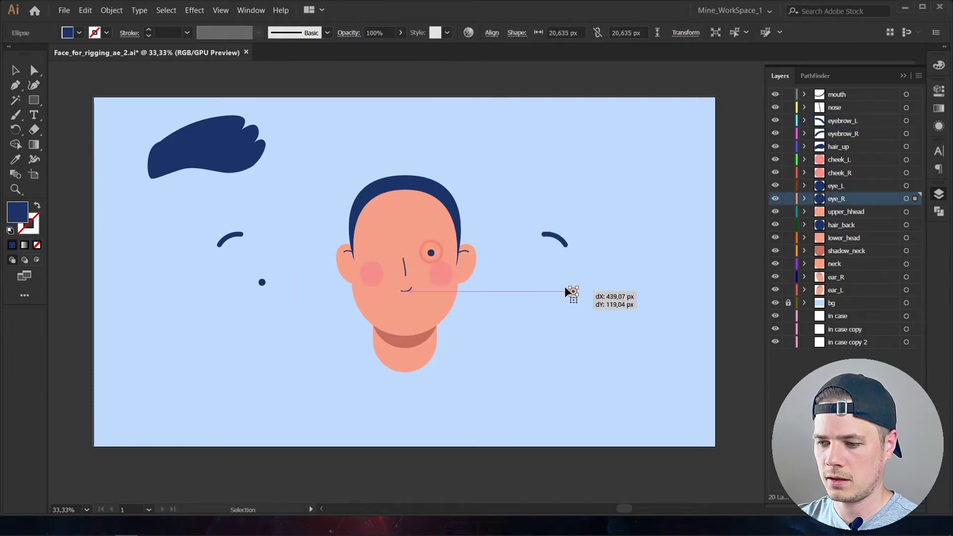
# - Pull the cheeks, nose, mouth, ears, head pieces, back hair and neck shadow apart
pyautogui.moveTo(441, 273); pyautogui.dragTo(573, 262)
pyautogui.moveTo(372, 273); pyautogui.dragTo(294, 289)
pyautogui.moveTo(404, 266); pyautogui.dragTo(532, 178)
pyautogui.moveTo(407, 288); pyautogui.dragTo(539, 347)
pyautogui.moveTo(344, 256); pyautogui.dragTo(269, 248)
pyautogui.moveTo(405, 223)
pyautogui.mouseDown()
pyautogui.moveTo(166, 354)
pyautogui.moveTo(625, 184)
pyautogui.mouseUp()
pyautogui.moveTo(372, 297); pyautogui.dragTo(616, 346)
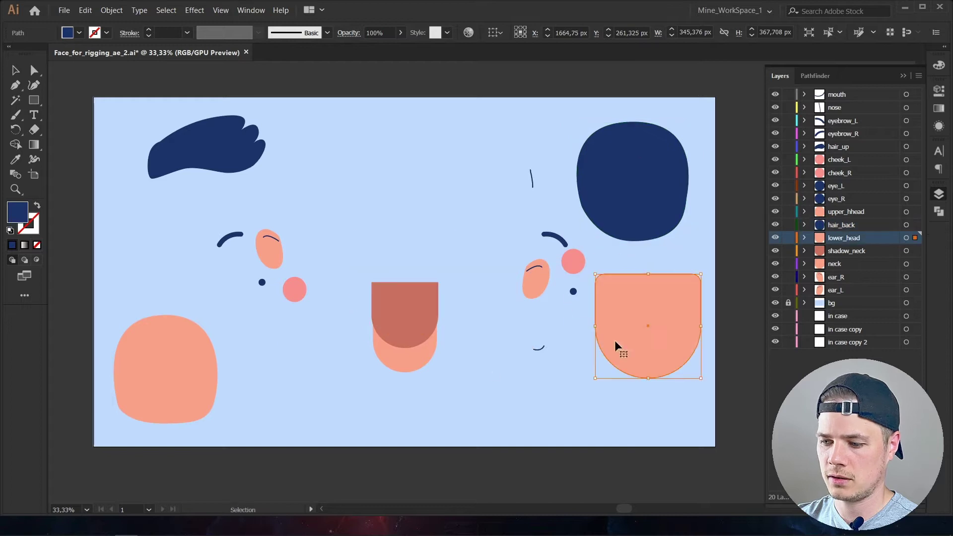
pyautogui.moveTo(396, 323); pyautogui.dragTo(449, 256)
pyautogui.click(412, 343)
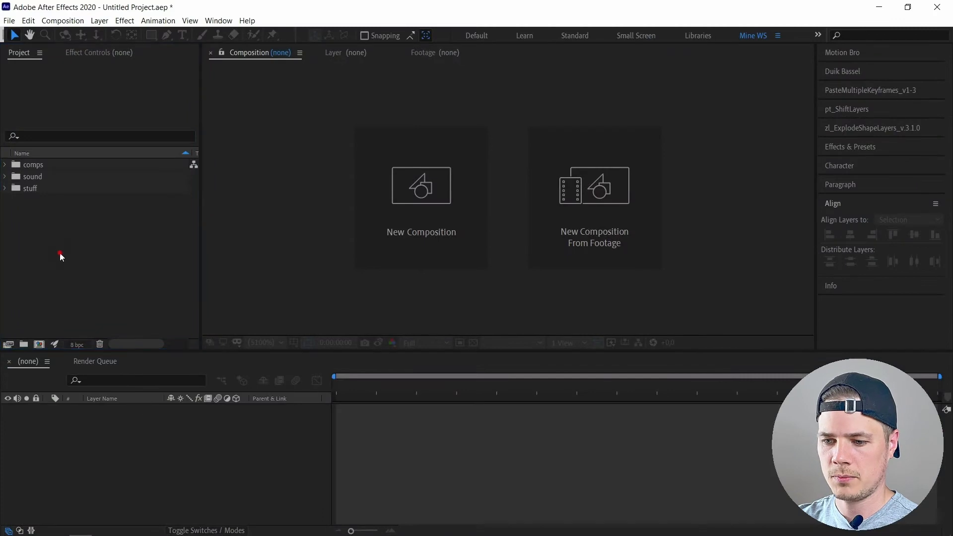
# - Import Face_for_rigging_ae_2.ai as Composition - Retain Layer Sizes, filed into the comps folder
pyautogui.doubleClick(60, 254)
pyautogui.click(179, 213)
pyautogui.click(171, 360)
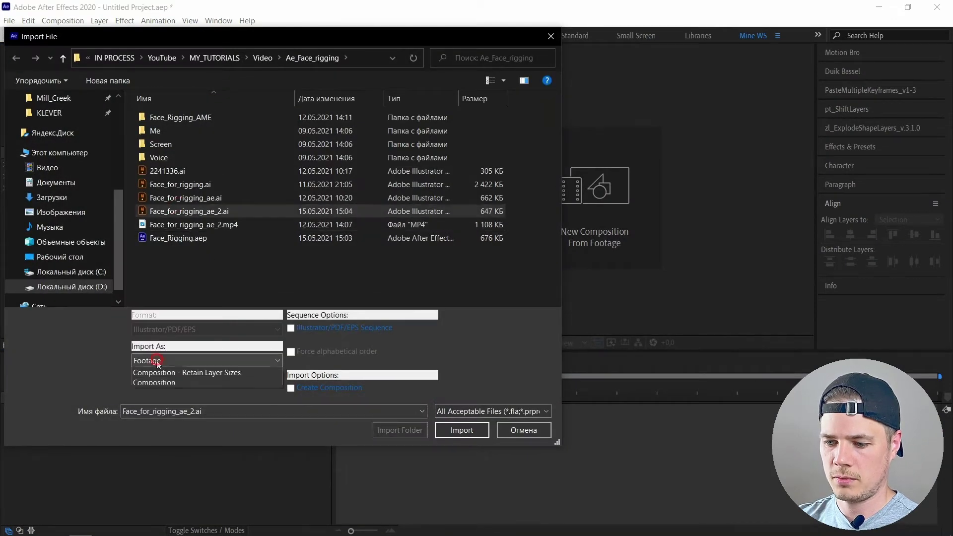
pyautogui.click(173, 383)
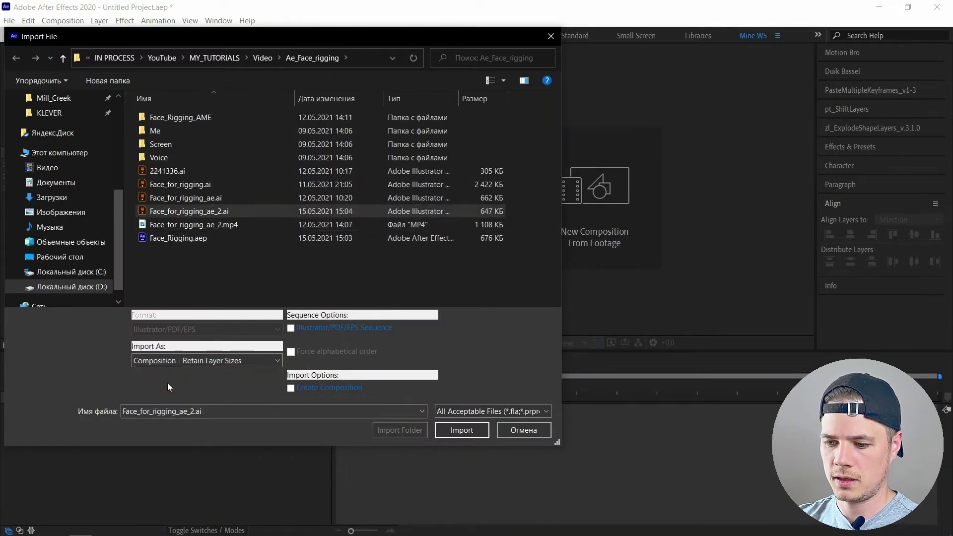
pyautogui.click(463, 430)
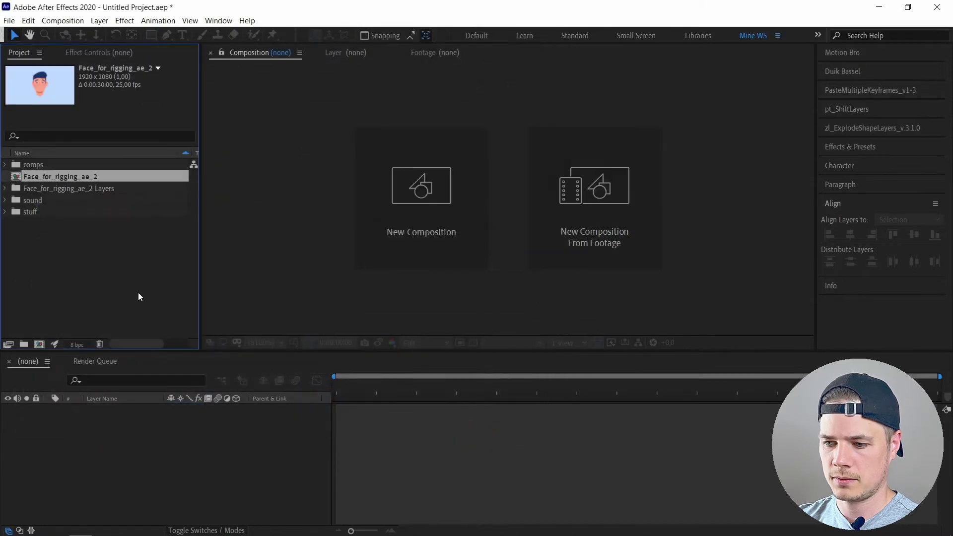
pyautogui.click(71, 178)
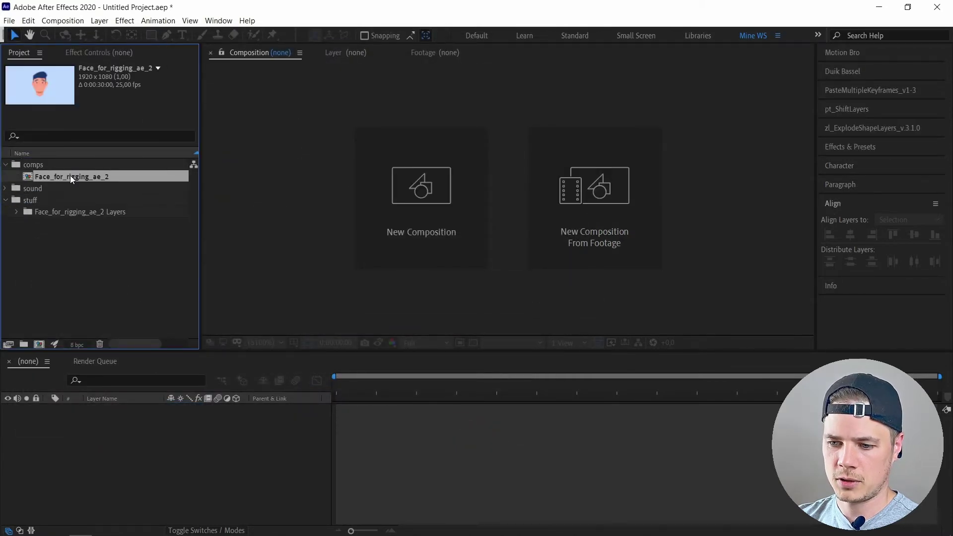
# - Open the Face_for_rigging_ae_2 comp and add a null object named Face_Elements
pyautogui.doubleClick(70, 176)
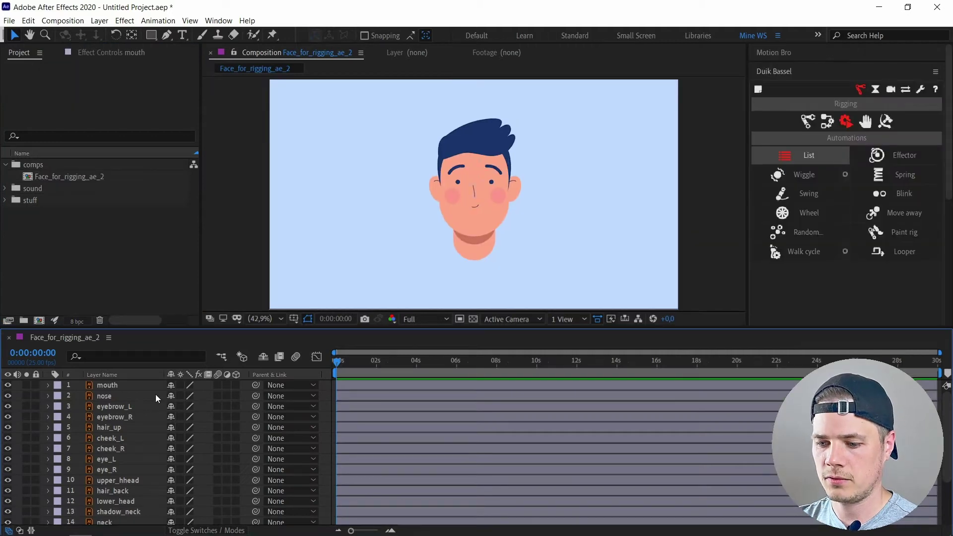
pyautogui.click(128, 387)
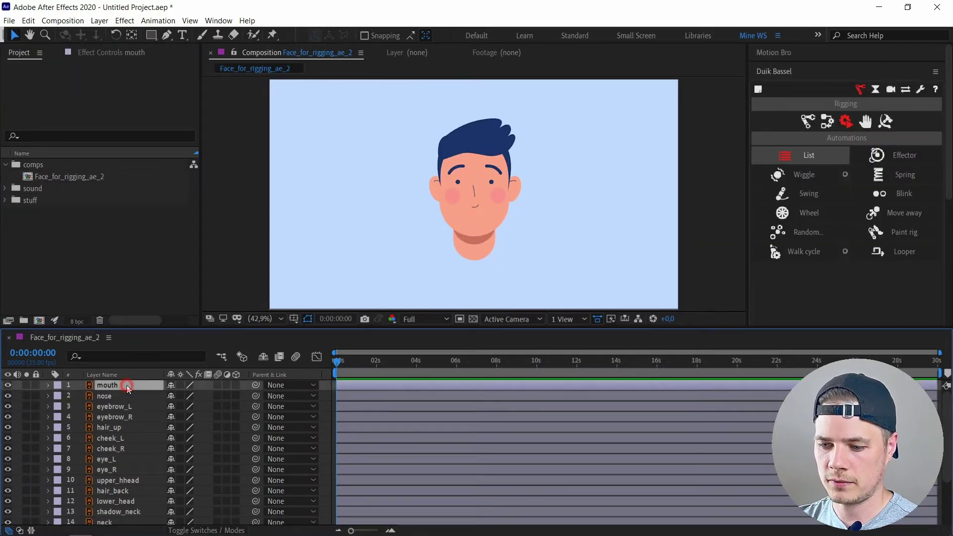
pyautogui.click(99, 21)
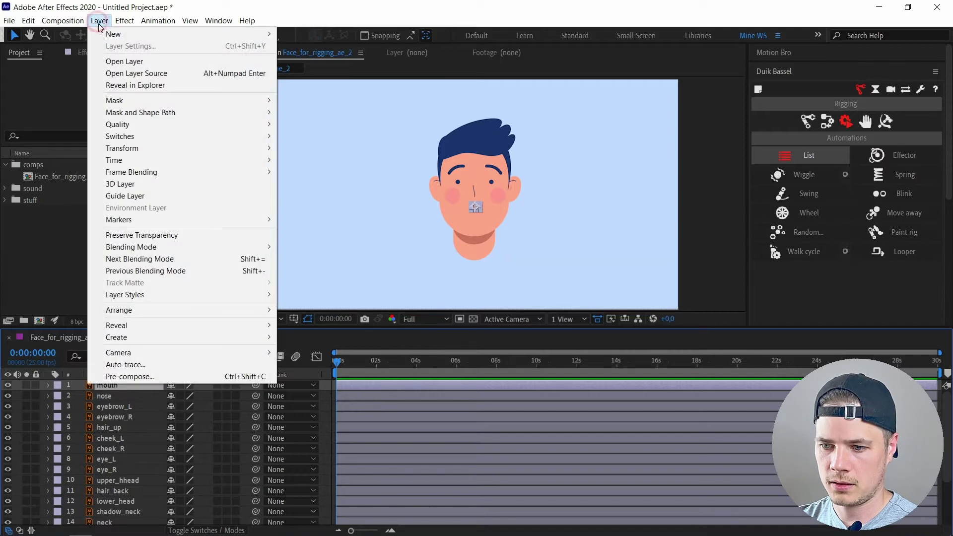
pyautogui.moveTo(149, 34)
pyautogui.click(311, 82)
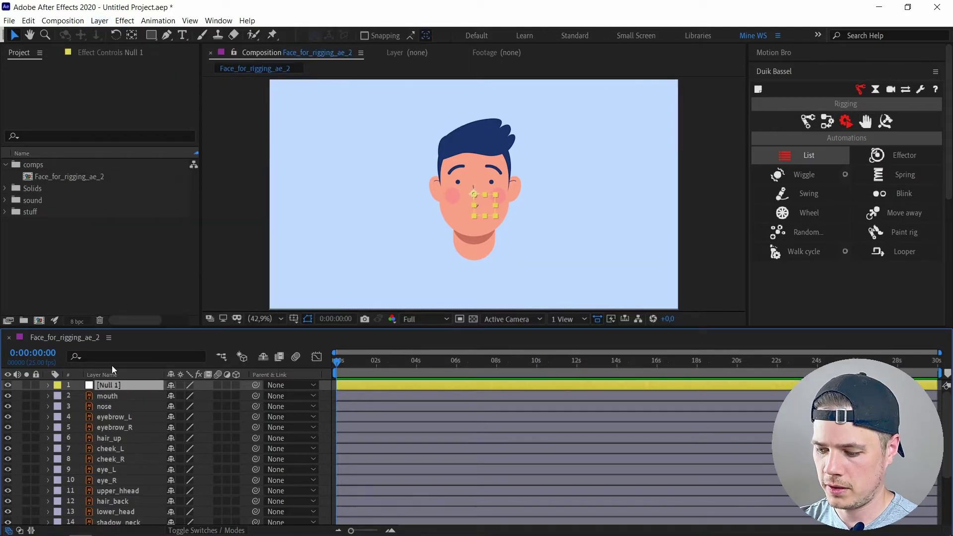
pyautogui.press('Return')
pyautogui.write('e')
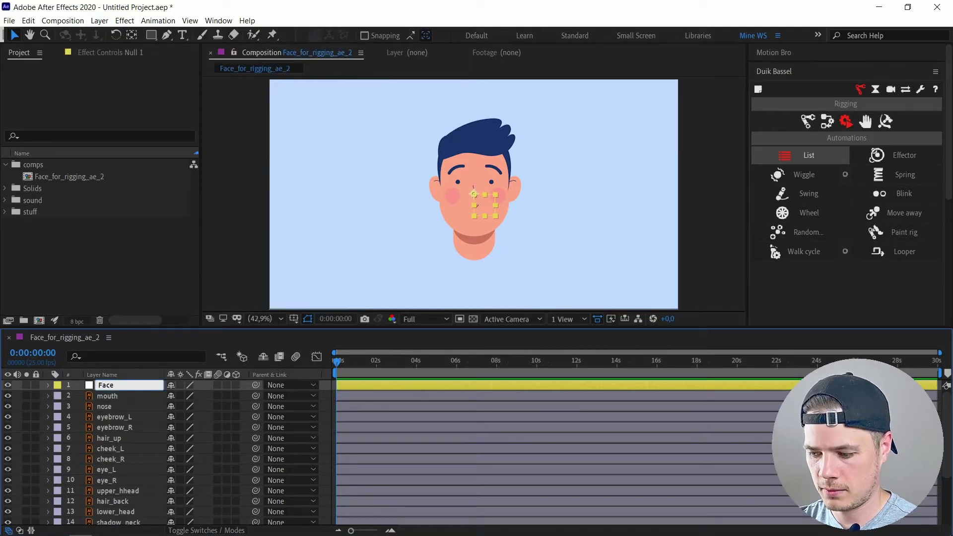
pyautogui.write('_Elements')
pyautogui.press('Return')
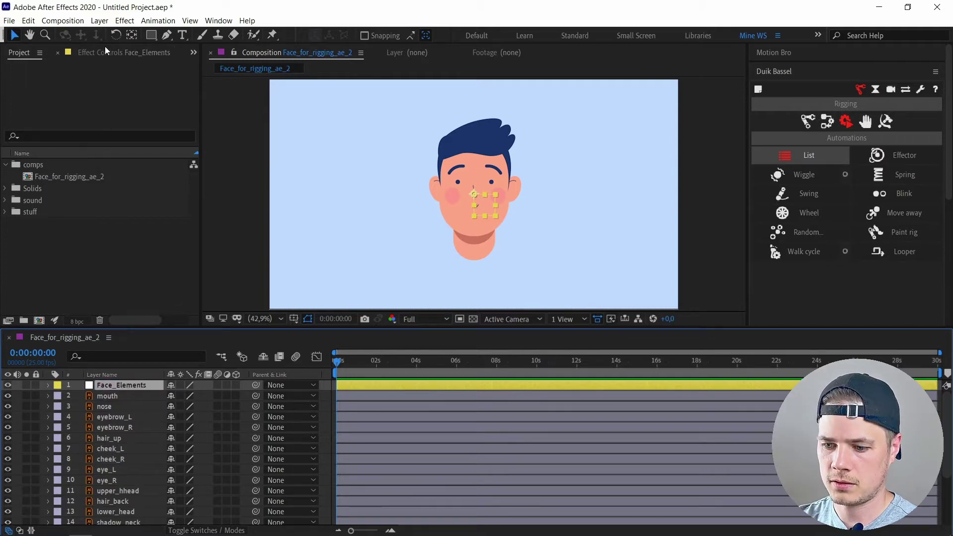
# - Add a second null object and name it Eyes
pyautogui.click(99, 21)
pyautogui.moveTo(112, 34)
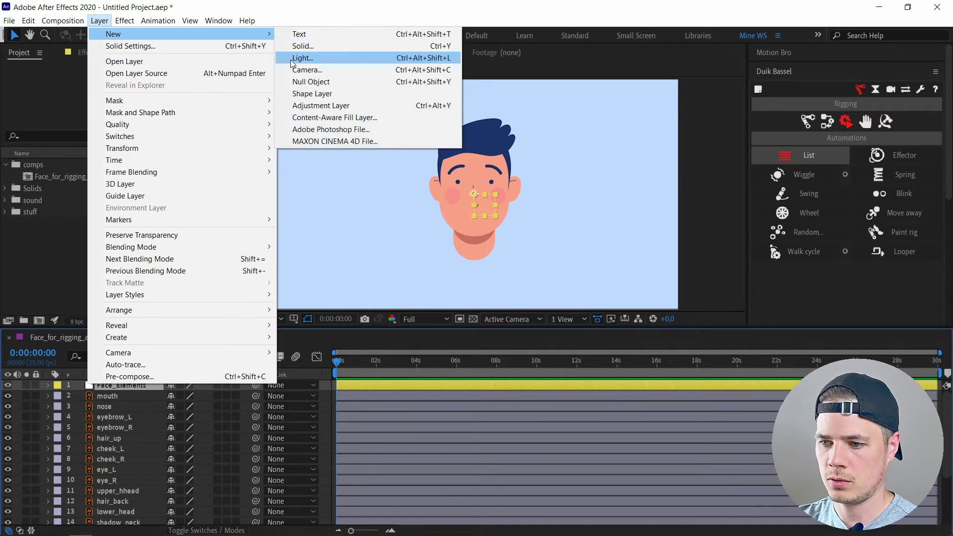
pyautogui.click(311, 81)
pyautogui.press('Return')
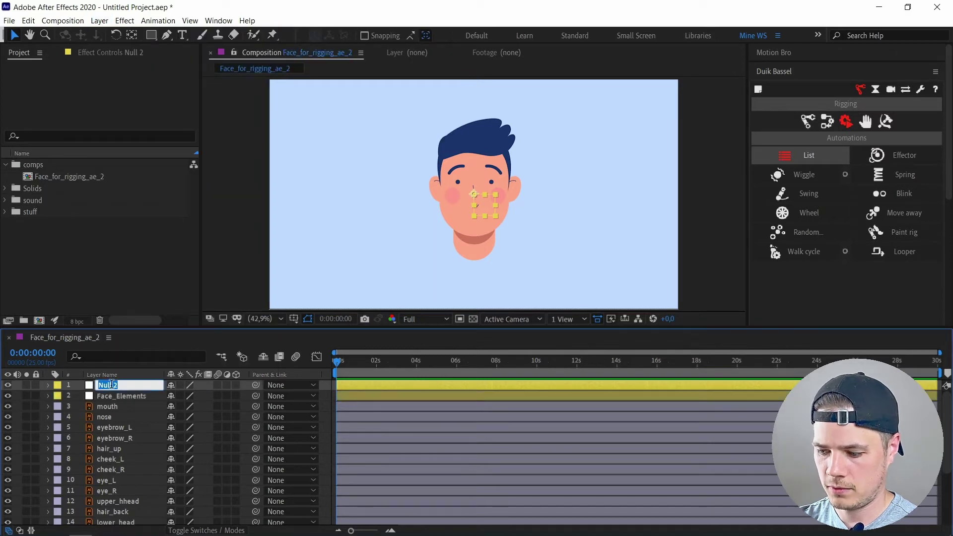
pyautogui.write('Eyes')
pyautogui.press('Return')
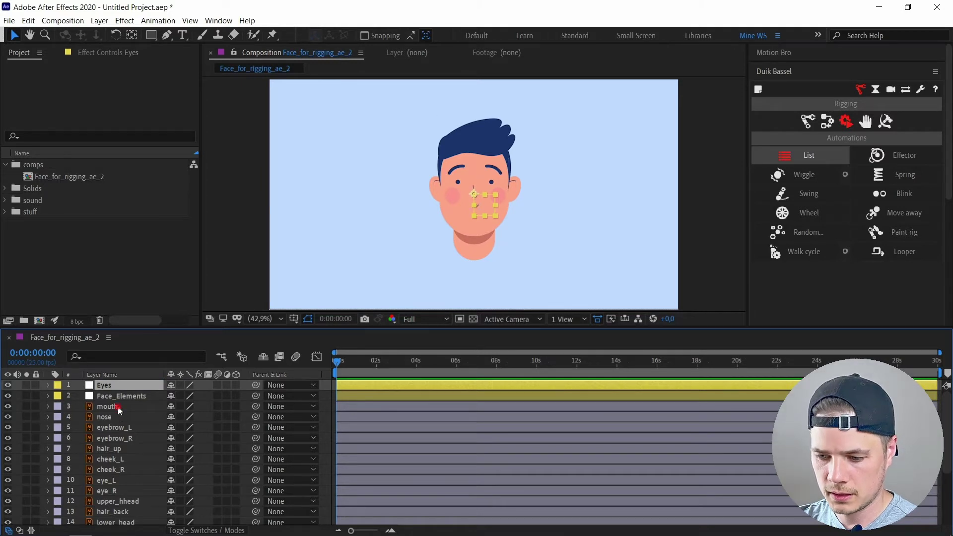
# - Parent the mouth, nose, eyebrow_L and eyebrow_R layers to Face_Elements
pyautogui.click(118, 407)
pyautogui.keyDown('ctrl'); pyautogui.click(118, 418); pyautogui.keyUp('ctrl')
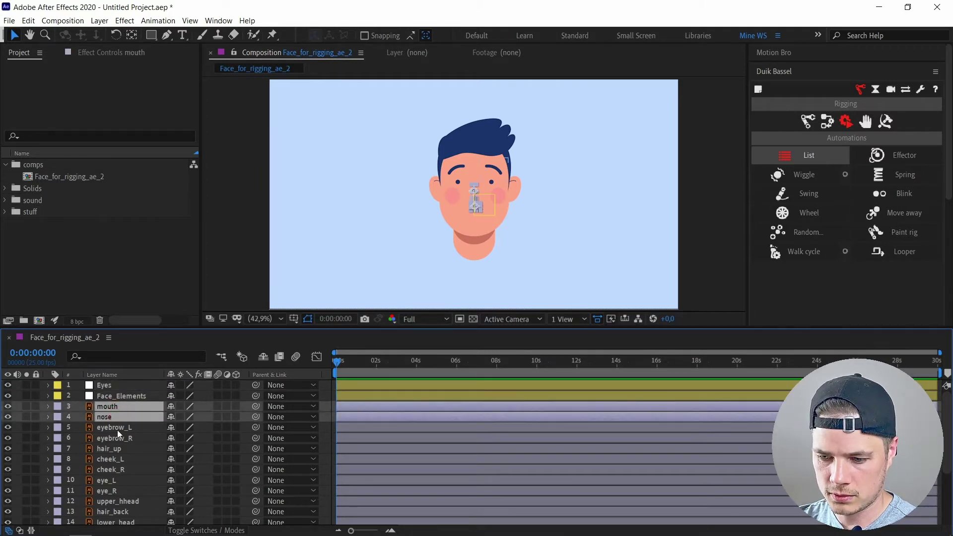
pyautogui.keyDown('ctrl'); pyautogui.click(117, 428); pyautogui.keyUp('ctrl')
pyautogui.keyDown('ctrl'); pyautogui.click(118, 438); pyautogui.keyUp('ctrl')
pyautogui.moveTo(256, 407); pyautogui.dragTo(137, 396)
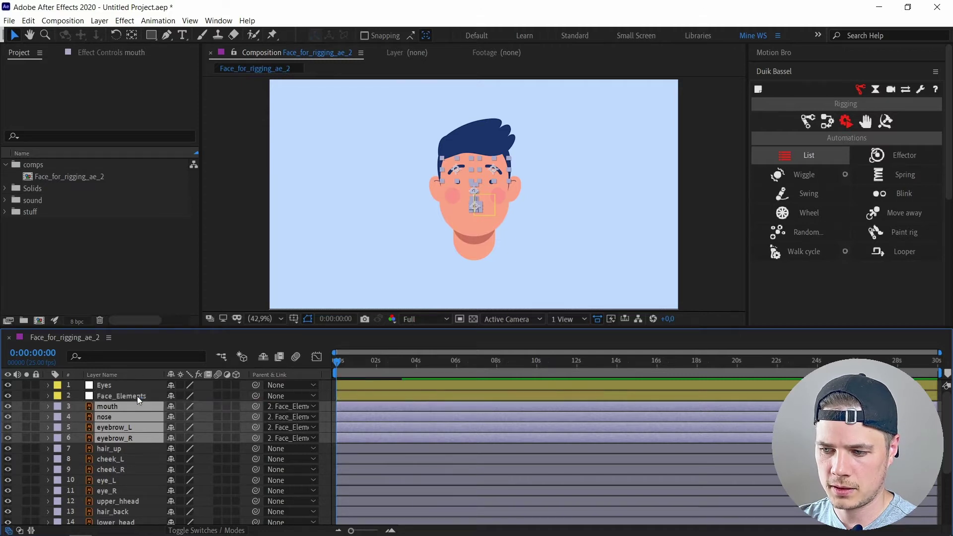
# - Set the Eyes null's Scale to 60%
pyautogui.click(487, 205)
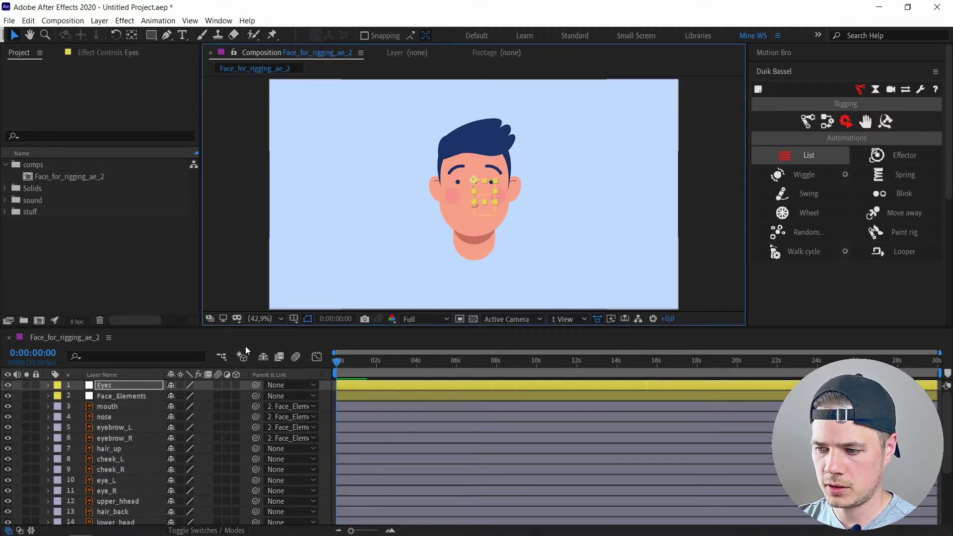
pyautogui.click(107, 388)
pyautogui.press('s')
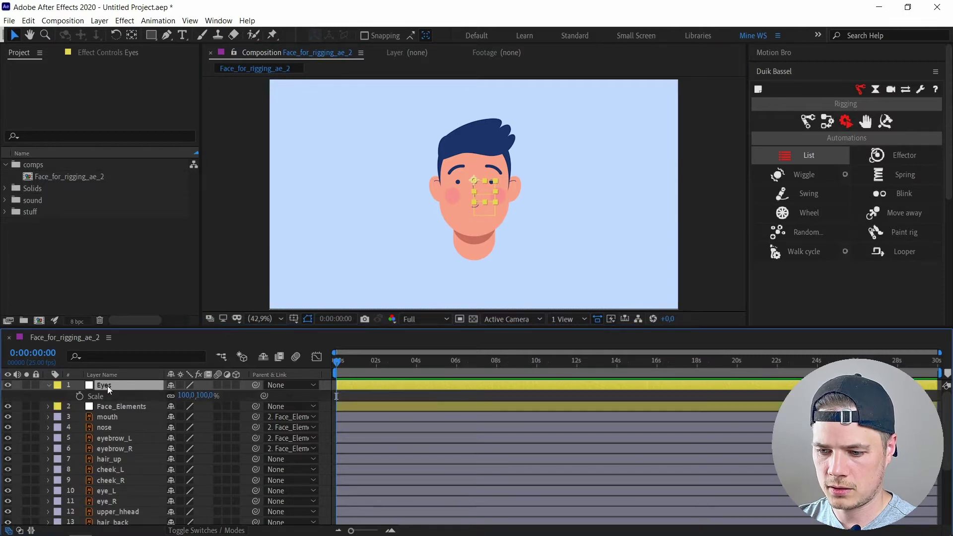
pyautogui.click(186, 396)
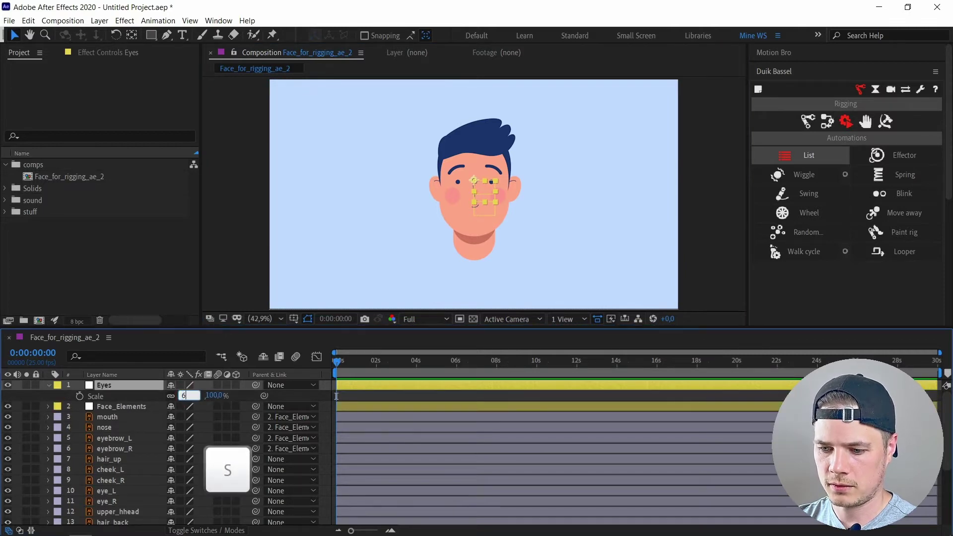
pyautogui.write('0')
pyautogui.press('Return')
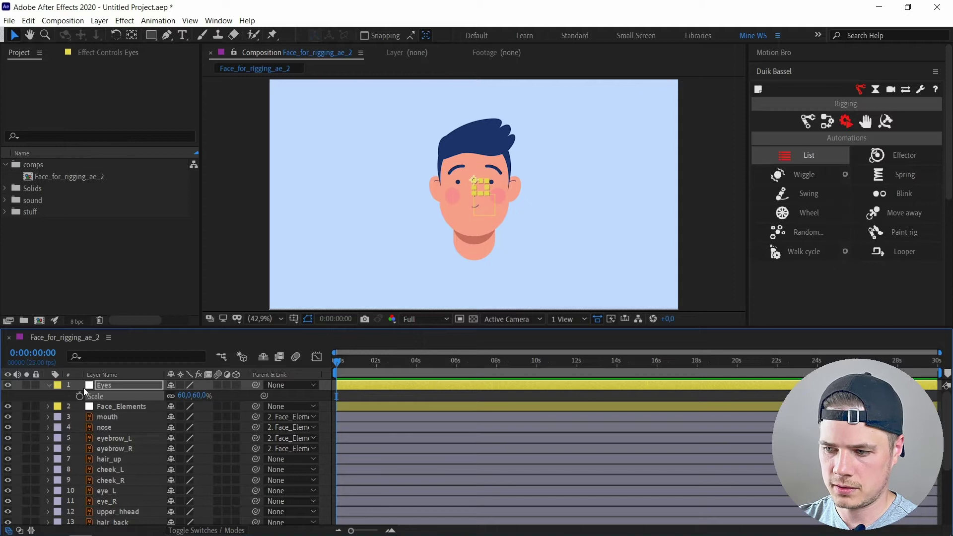
pyautogui.click(48, 385)
# - Parent eye_L and eye_R to the Eyes null
pyautogui.click(110, 469)
pyautogui.click(105, 480)
pyautogui.keyDown('ctrl'); pyautogui.click(106, 491); pyautogui.keyUp('ctrl')
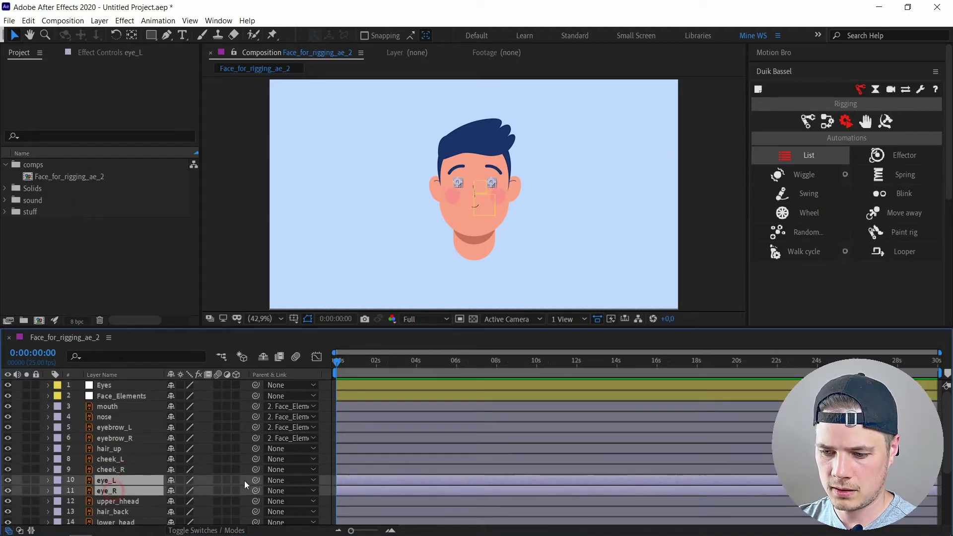
pyautogui.moveTo(255, 480); pyautogui.dragTo(108, 386)
pyautogui.click(105, 385)
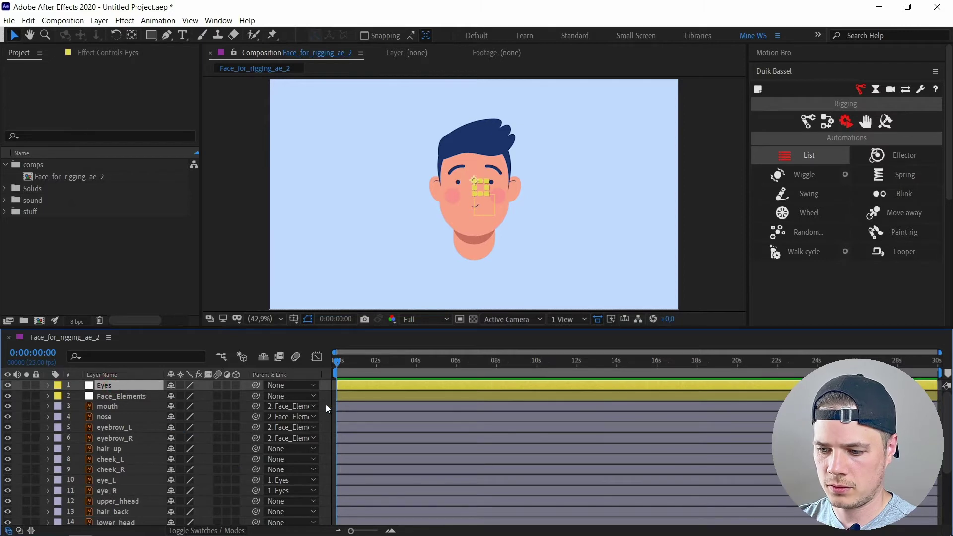
pyautogui.click(122, 398)
# - Parent the Eyes and Face_Elements nulls into the head rig, and both cheeks to lower_head
pyautogui.keyDown('ctrl'); pyautogui.click(121, 388); pyautogui.keyUp('ctrl')
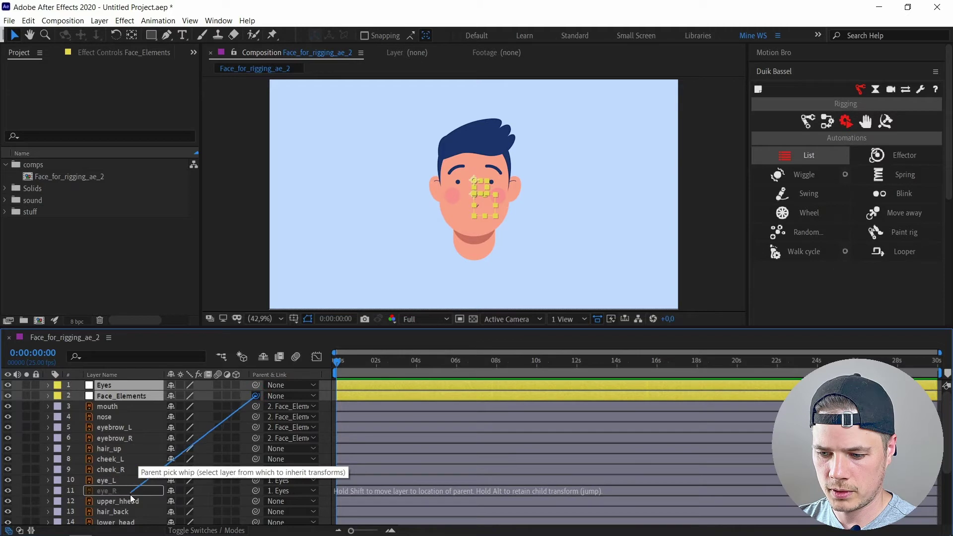
pyautogui.moveTo(177, 425); pyautogui.dragTo(129, 503)
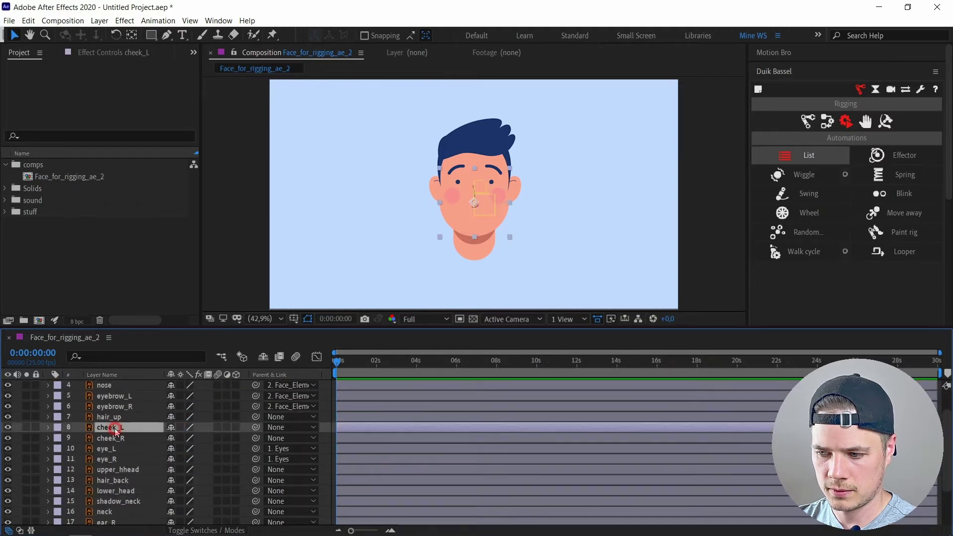
pyautogui.click(110, 428)
pyautogui.keyDown('ctrl'); pyautogui.click(118, 438); pyautogui.keyUp('ctrl')
pyautogui.moveTo(256, 429); pyautogui.dragTo(118, 491)
# - Parent the upper head, hair_back and hair_up layers to lower_head
pyautogui.click(118, 491)
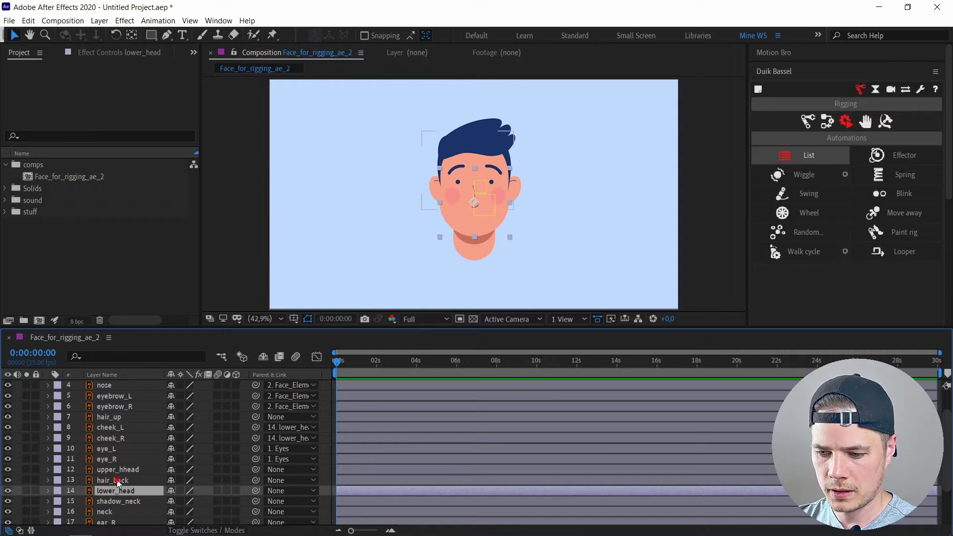
pyautogui.click(119, 481)
pyautogui.keyDown('ctrl'); pyautogui.click(121, 470); pyautogui.keyUp('ctrl')
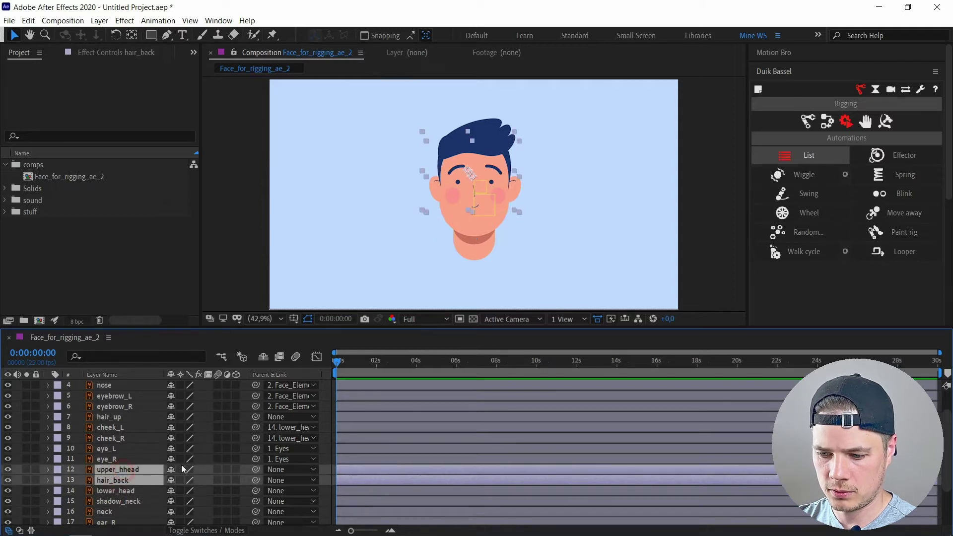
pyautogui.moveTo(256, 471); pyautogui.dragTo(114, 491)
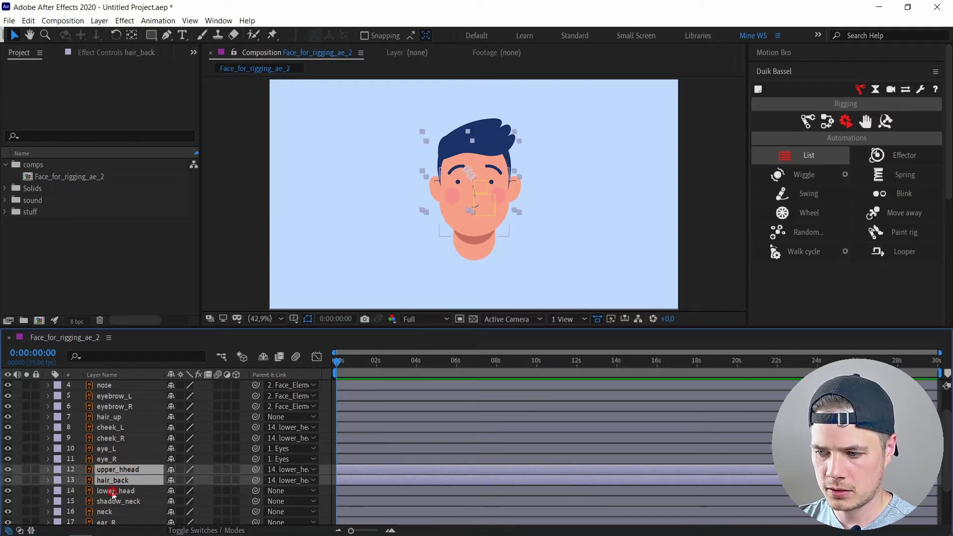
pyautogui.click(113, 491)
pyautogui.click(247, 417)
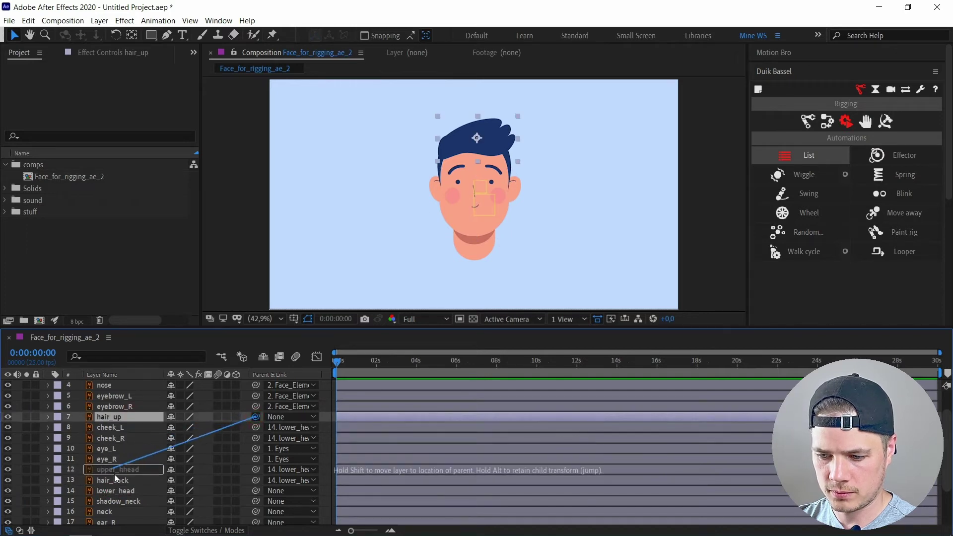
pyautogui.moveTo(256, 417); pyautogui.dragTo(116, 491)
pyautogui.click(116, 492)
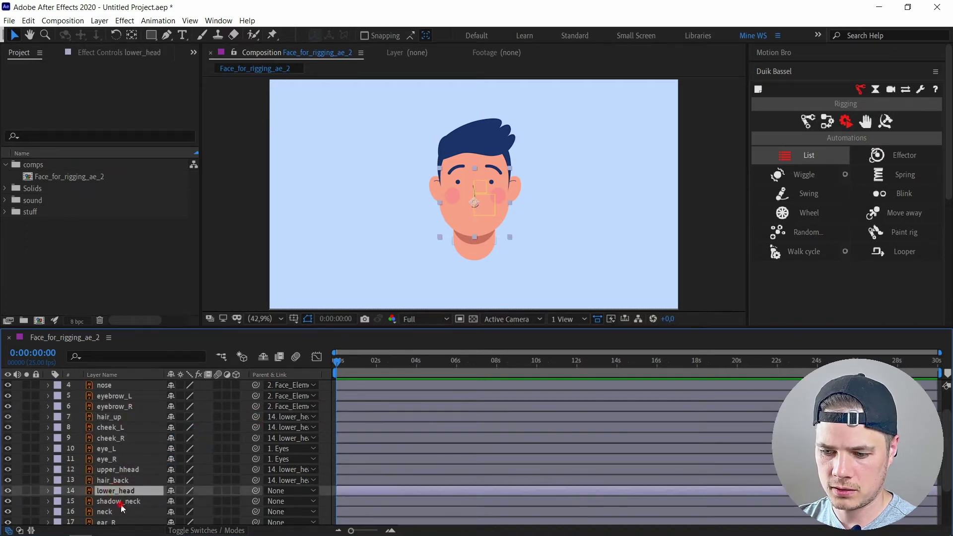
# - Parent shadow_neck to the neck layer
pyautogui.click(121, 503)
pyautogui.scroll(-2, 121, 502)
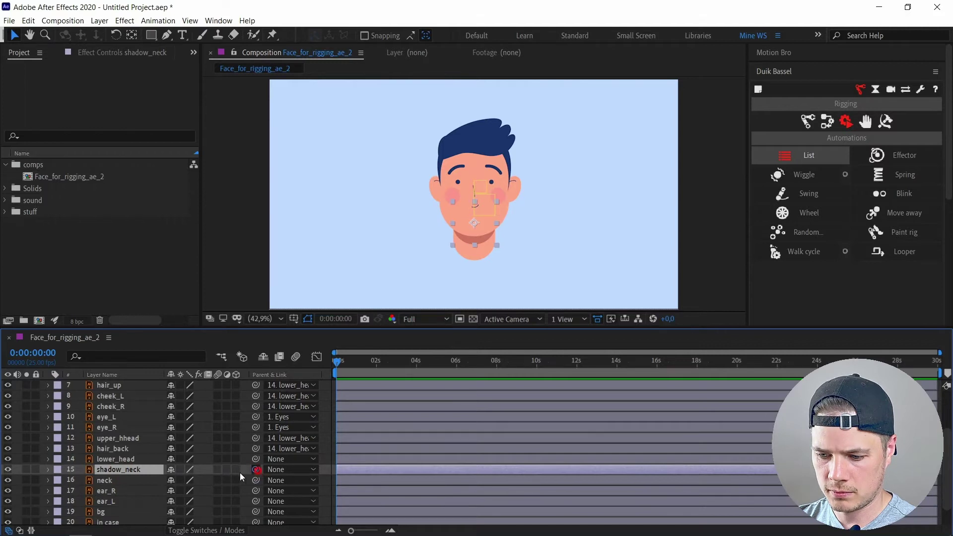
pyautogui.moveTo(257, 470); pyautogui.dragTo(121, 482)
pyautogui.click(120, 482)
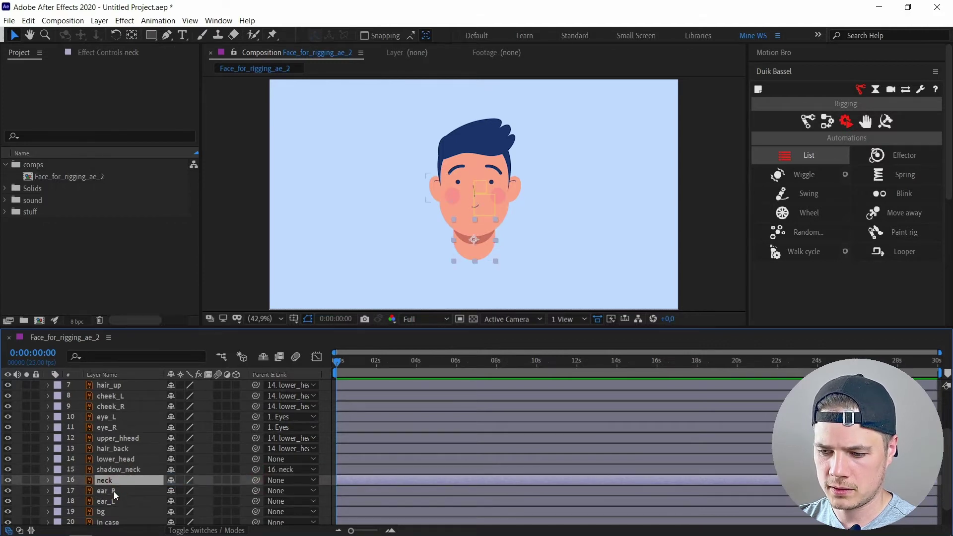
# - Parent ear_R and ear_L to lower_head, then lower_head to neck
pyautogui.click(114, 491)
pyautogui.keyDown('shift'); pyautogui.click(111, 502); pyautogui.keyUp('shift')
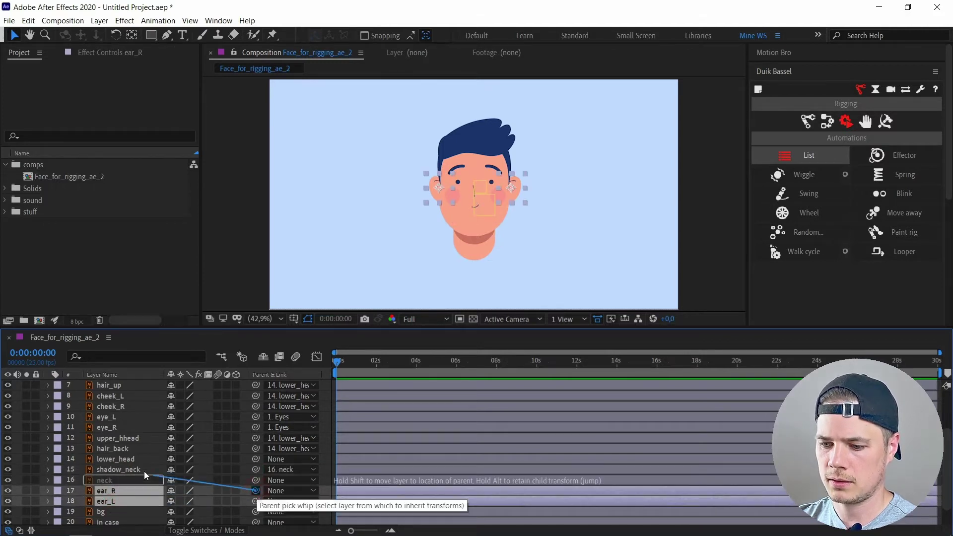
pyautogui.moveTo(258, 500); pyautogui.dragTo(129, 465)
pyautogui.click(128, 460)
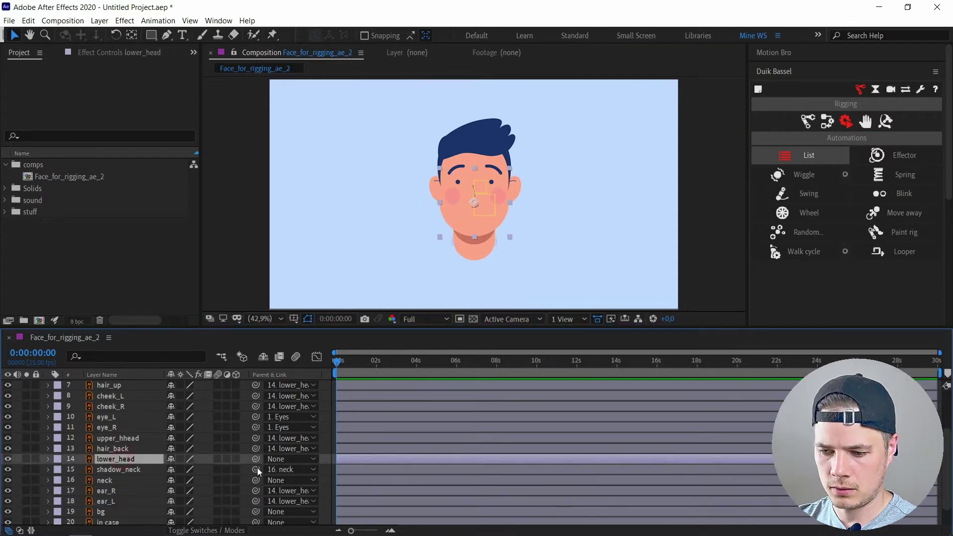
pyautogui.moveTo(257, 460); pyautogui.dragTo(145, 480)
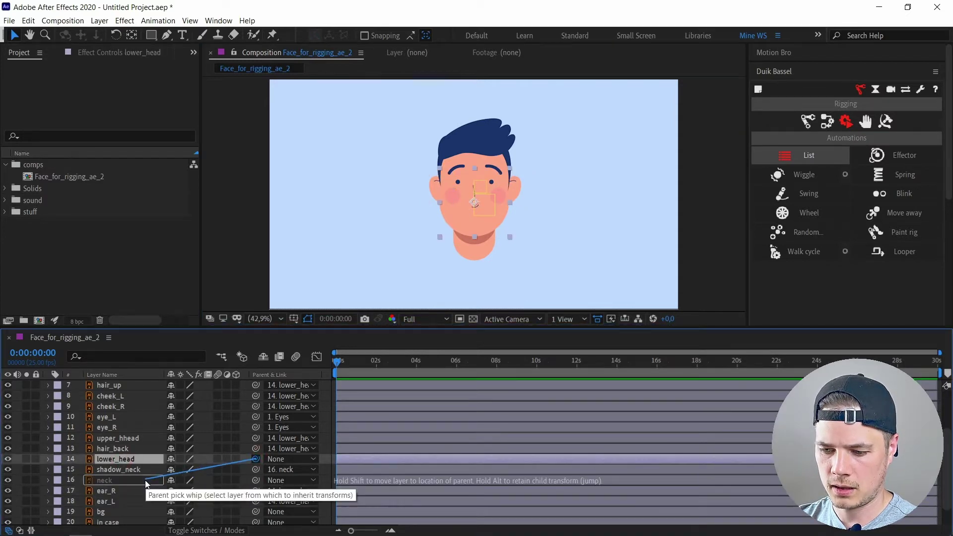
pyautogui.scroll(-1, 145, 481)
pyautogui.click(40, 488)
# - Lock bg, hide the three in case layers, mark them shy and enable Hide Shy Layers
pyautogui.click(36, 489)
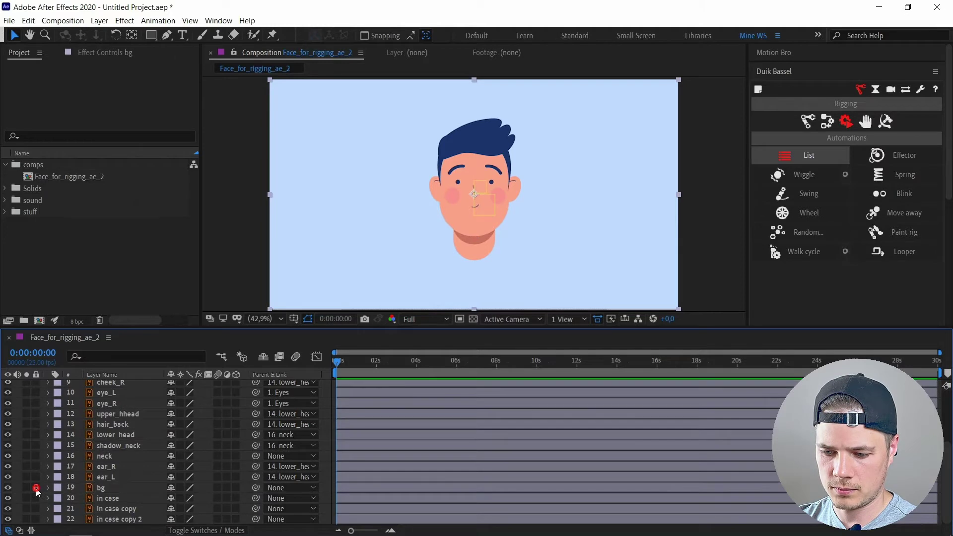
pyautogui.click(116, 500)
pyautogui.keyDown('shift'); pyautogui.click(114, 519); pyautogui.keyUp('shift')
pyautogui.click(8, 499)
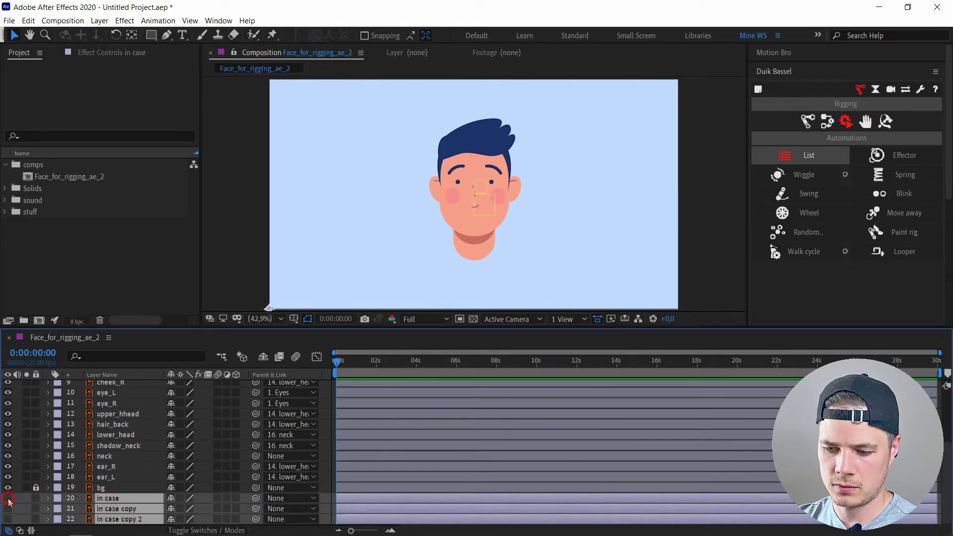
pyautogui.click(171, 498)
pyautogui.click(263, 356)
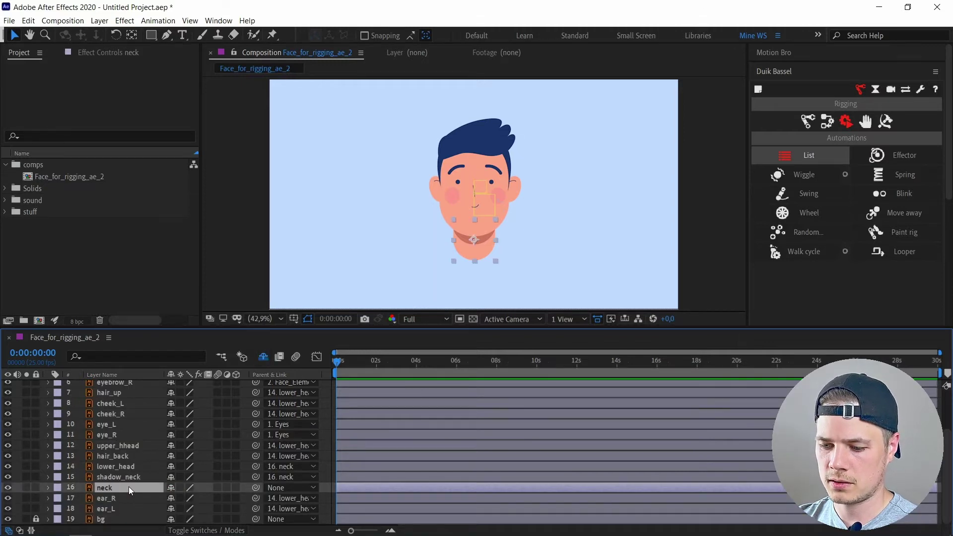
# - Drag the neck in the viewer to test that the head rig follows
pyautogui.moveTo(478, 260); pyautogui.dragTo(465, 269)
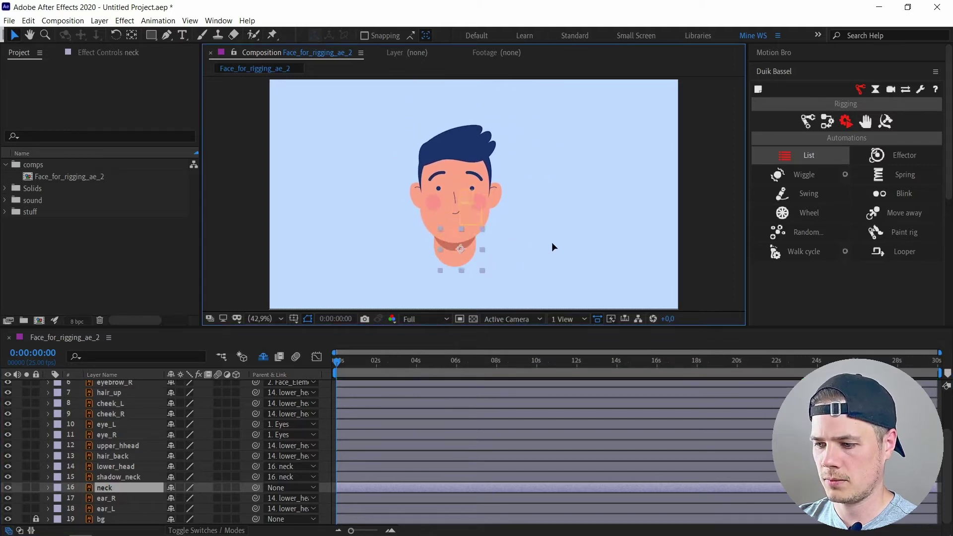
pyautogui.moveTo(552, 247); pyautogui.dragTo(516, 259)
pyautogui.scroll(2, 124, 454)
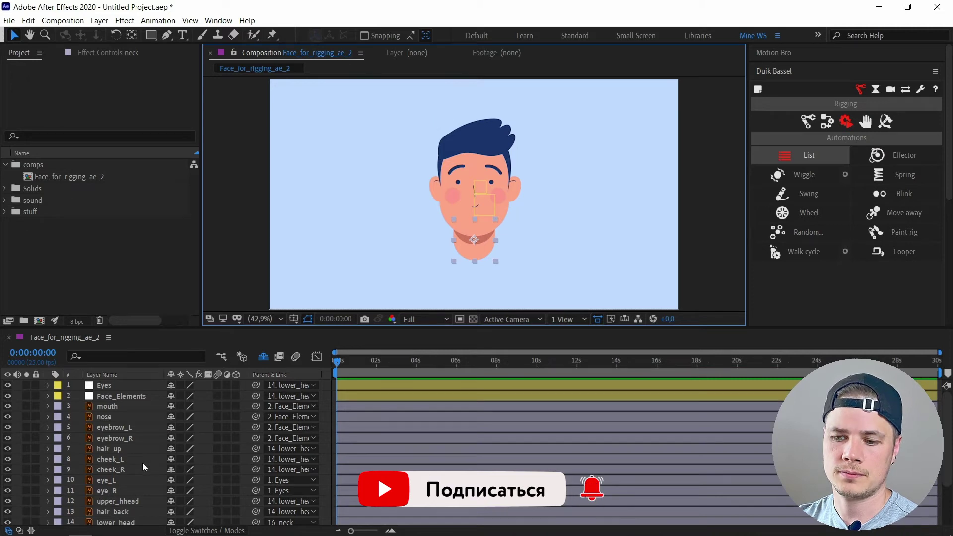
pyautogui.click(142, 462)
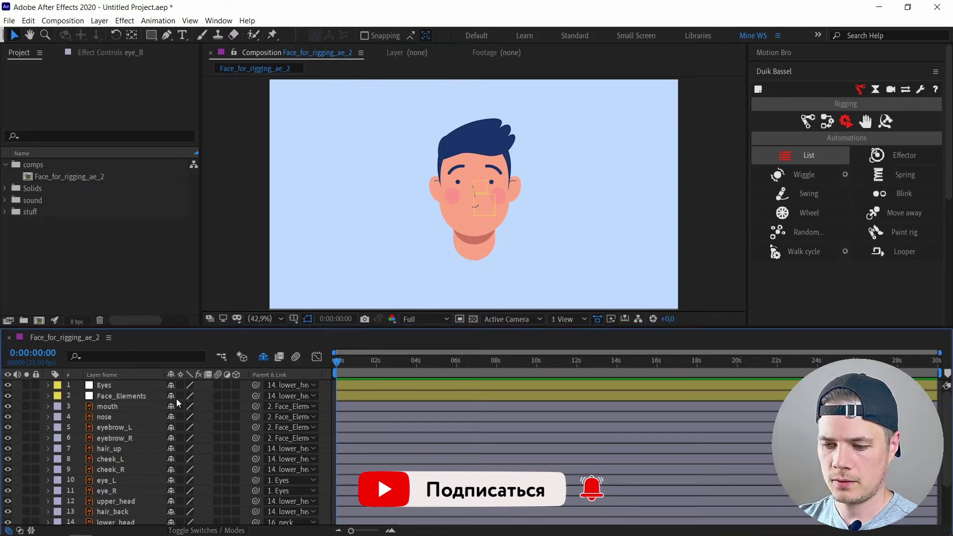
# - Select Eyes, Face_Elements, hair_up, both cheeks, upper_head, lower_head and shadow_neck together
pyautogui.click(136, 385)
pyautogui.keyDown('shift'); pyautogui.click(132, 396); pyautogui.keyUp('shift')
pyautogui.scroll(-1, 132, 407)
pyautogui.click(132, 417)
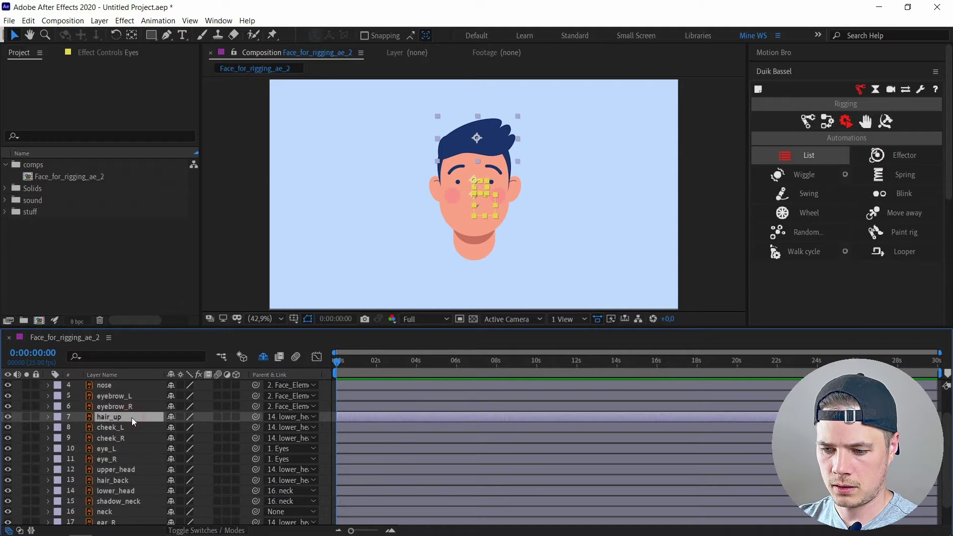
pyautogui.keyDown('shift'); pyautogui.click(128, 428); pyautogui.keyUp('shift')
pyautogui.keyDown('shift'); pyautogui.click(125, 439); pyautogui.keyUp('shift')
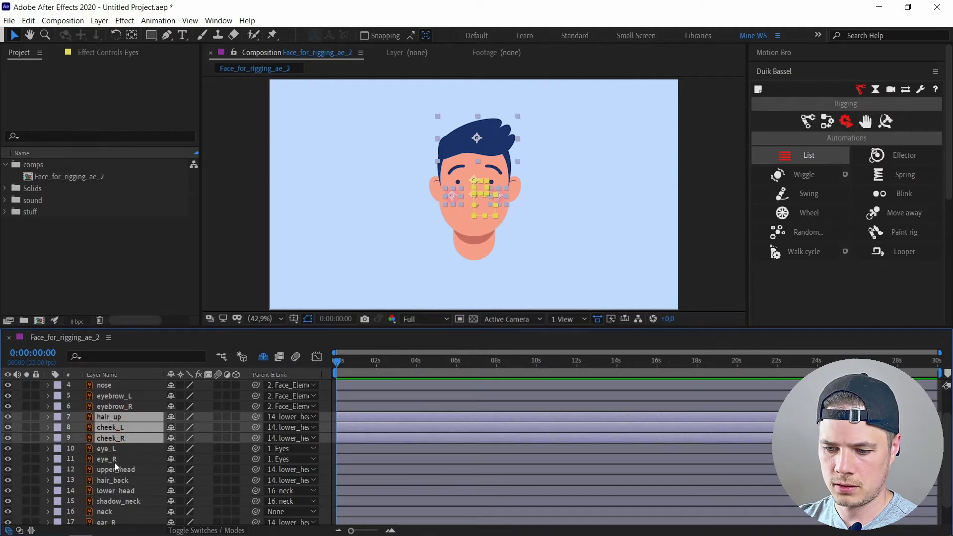
pyautogui.scroll(-1, 115, 462)
pyautogui.keyDown('ctrl'); pyautogui.click(130, 445); pyautogui.keyUp('ctrl')
pyautogui.keyDown('ctrl'); pyautogui.click(120, 467); pyautogui.keyUp('ctrl')
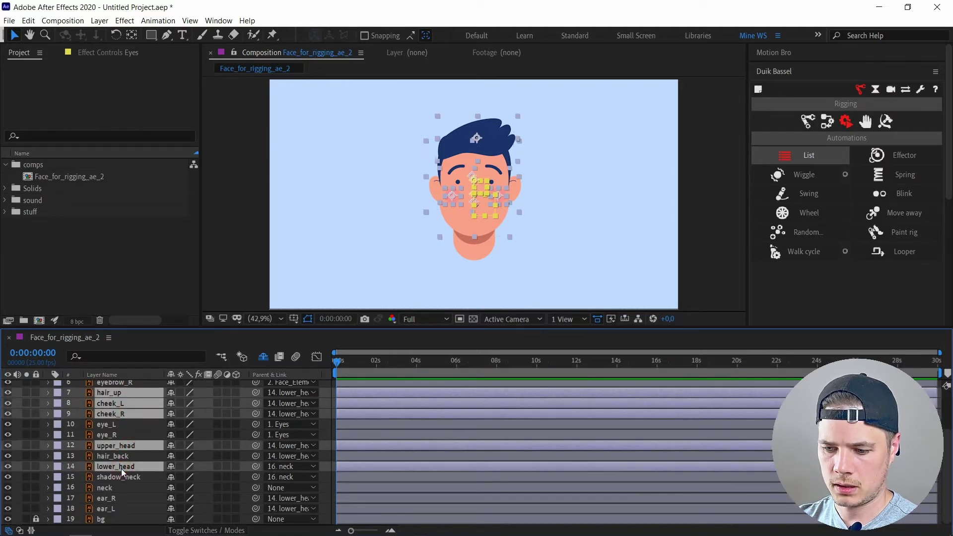
pyautogui.keyDown('ctrl'); pyautogui.click(123, 477); pyautogui.keyUp('ctrl')
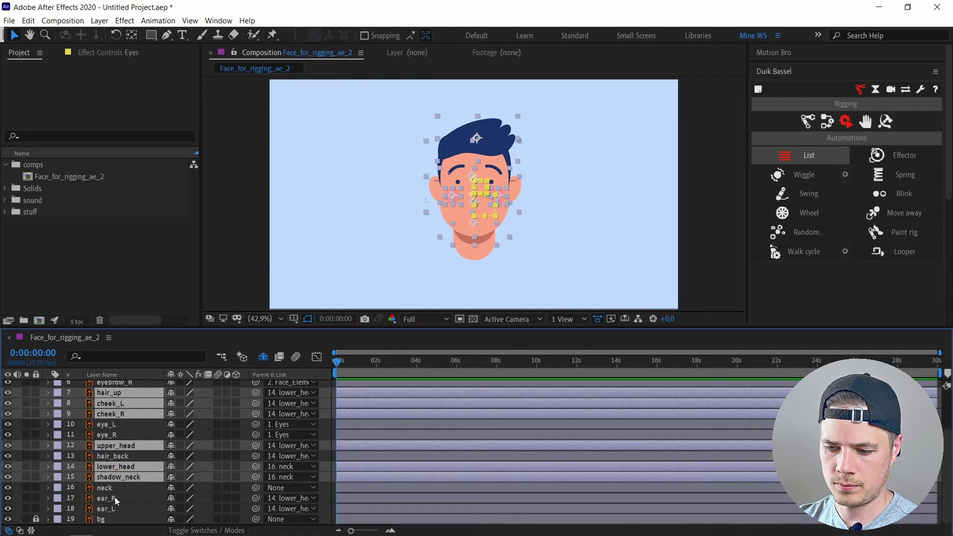
# - Add ear_R and ear_L to the selection and show Position for all selected layers
pyautogui.keyDown('ctrl'); pyautogui.click(111, 498); pyautogui.keyUp('ctrl')
pyautogui.keyDown('ctrl'); pyautogui.click(110, 509); pyautogui.keyUp('ctrl')
pyautogui.scroll(3, 205, 421)
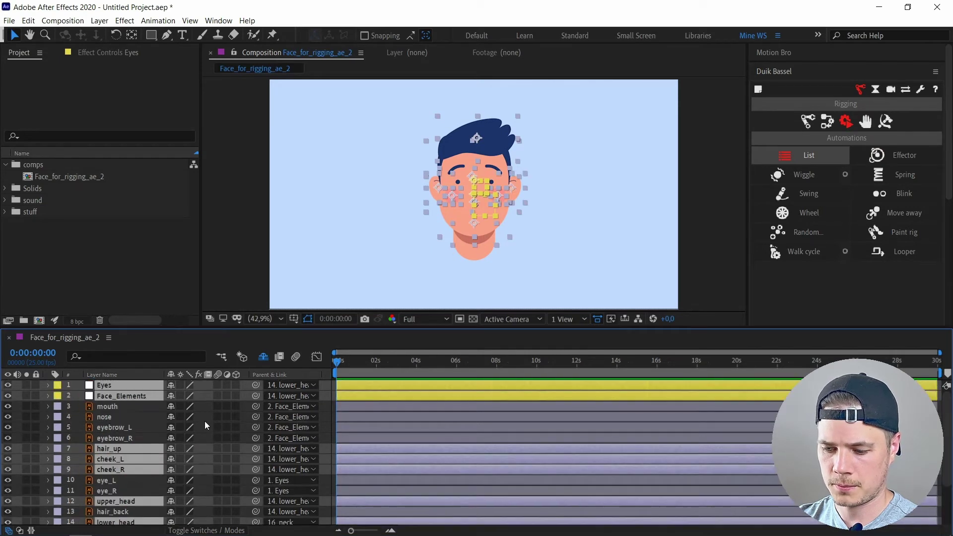
pyautogui.press('p')
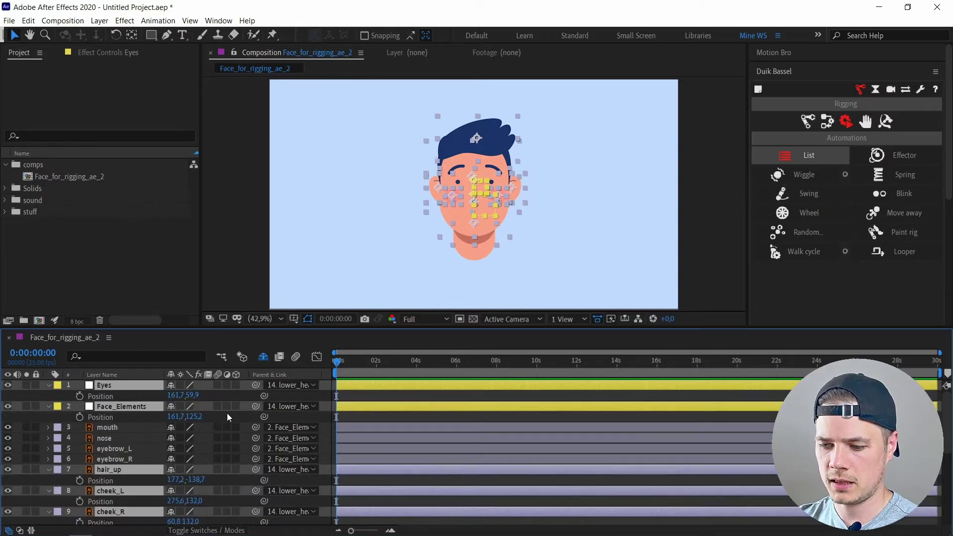
pyautogui.click(101, 397)
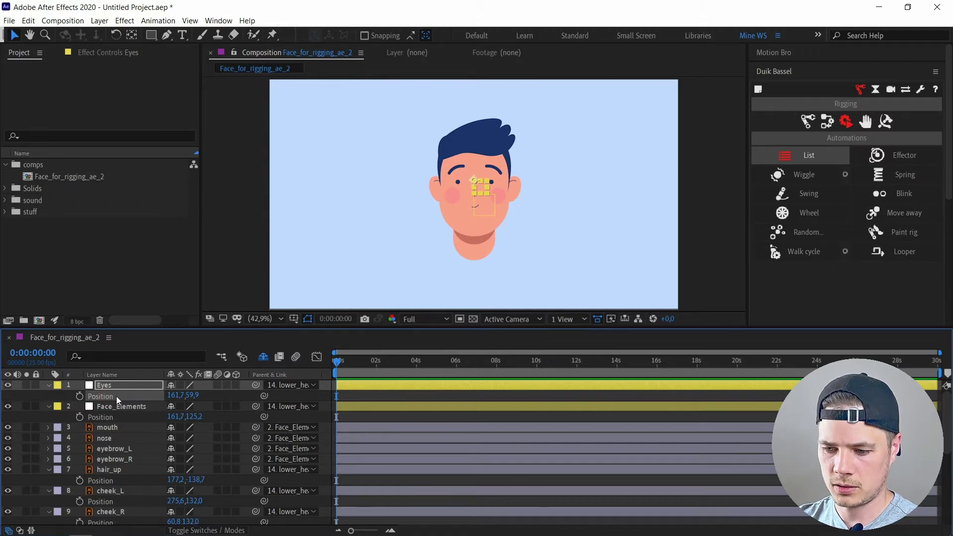
# - Separate Position into X and Y on Eyes, Face_Elements, hair_up, cheek_L and cheek_R
pyautogui.rightClick(116, 396)
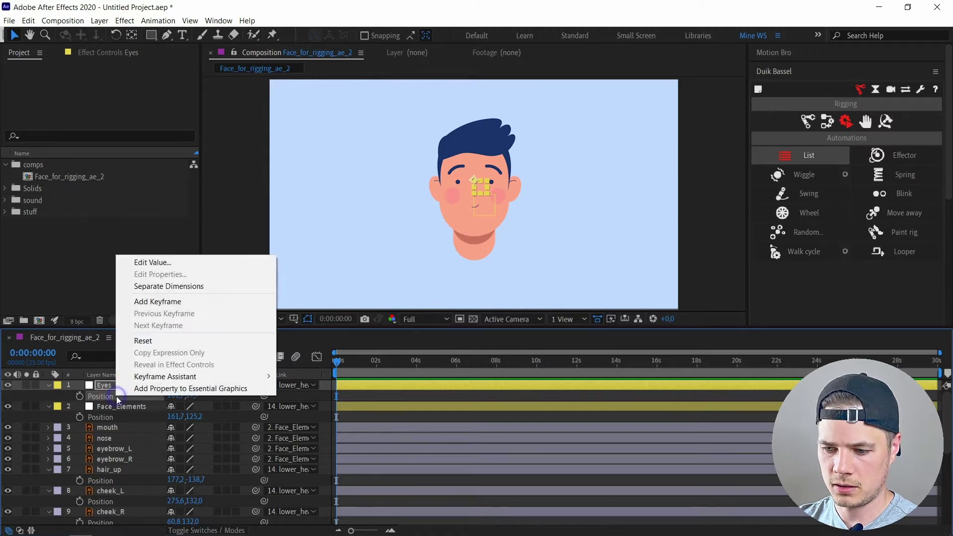
pyautogui.click(168, 288)
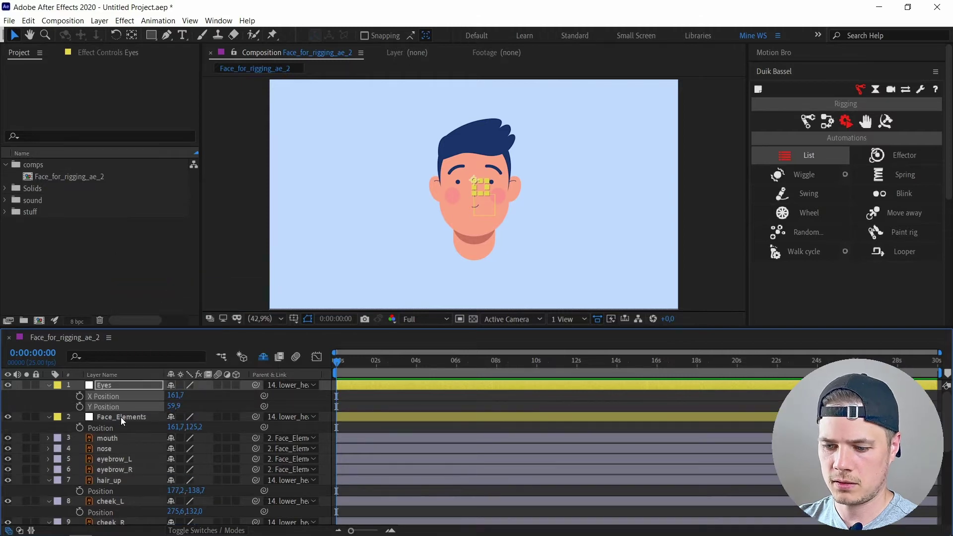
pyautogui.click(130, 428)
pyautogui.rightClick(112, 430)
pyautogui.click(149, 333)
pyautogui.scroll(-3, 114, 437)
pyautogui.rightClick(114, 438)
pyautogui.click(149, 329)
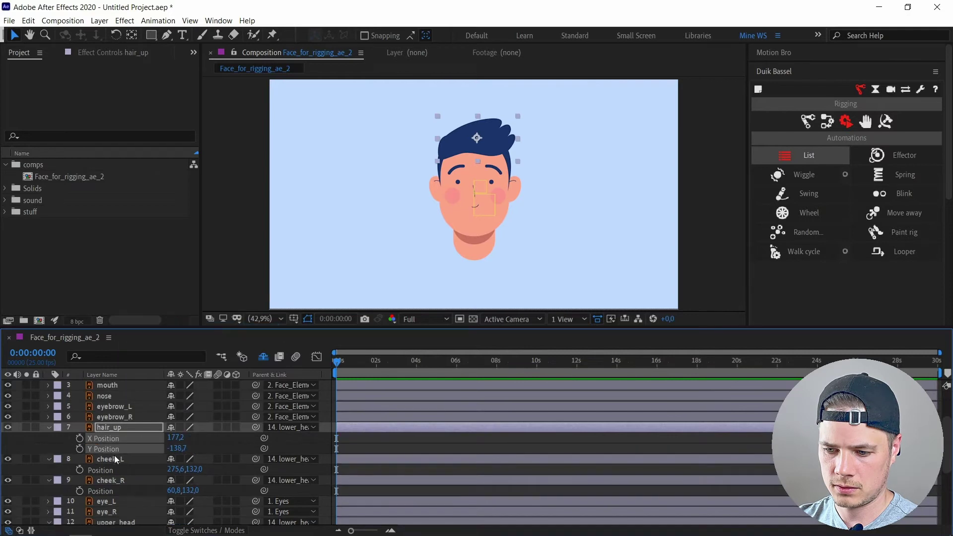
pyautogui.rightClick(114, 472)
pyautogui.click(149, 362)
pyautogui.scroll(-3, 114, 447)
pyautogui.rightClick(114, 442)
pyautogui.click(149, 332)
# - Separate Position into X and Y on upper_head, lower_head, shadow_neck, ear_R and ear_L
pyautogui.scroll(-2, 118, 470)
pyautogui.rightClick(110, 459)
pyautogui.click(159, 350)
pyautogui.scroll(-3, 114, 472)
pyautogui.rightClick(107, 444)
pyautogui.click(158, 331)
pyautogui.rightClick(109, 456)
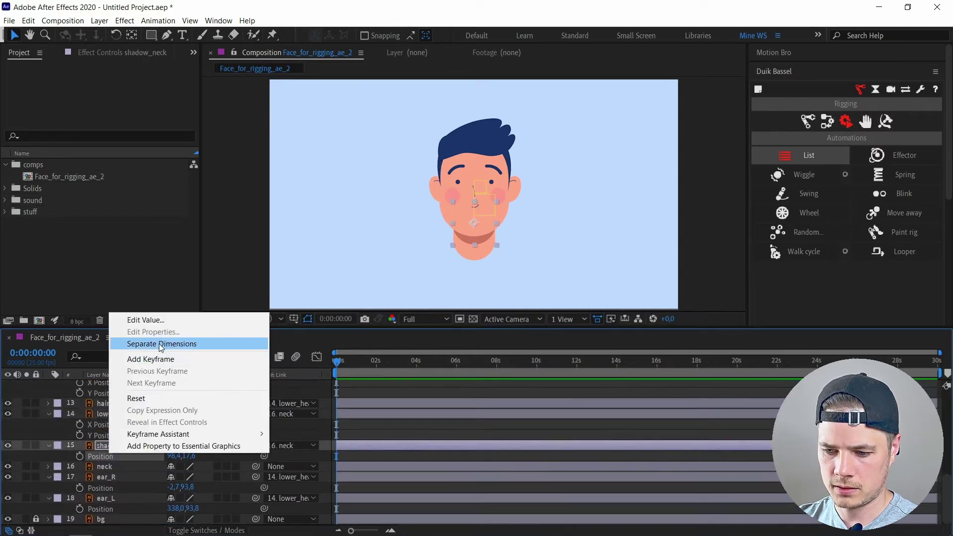
pyautogui.click(162, 344)
pyautogui.rightClick(107, 498)
pyautogui.click(149, 376)
pyautogui.scroll(-1, 114, 472)
pyautogui.rightClick(99, 509)
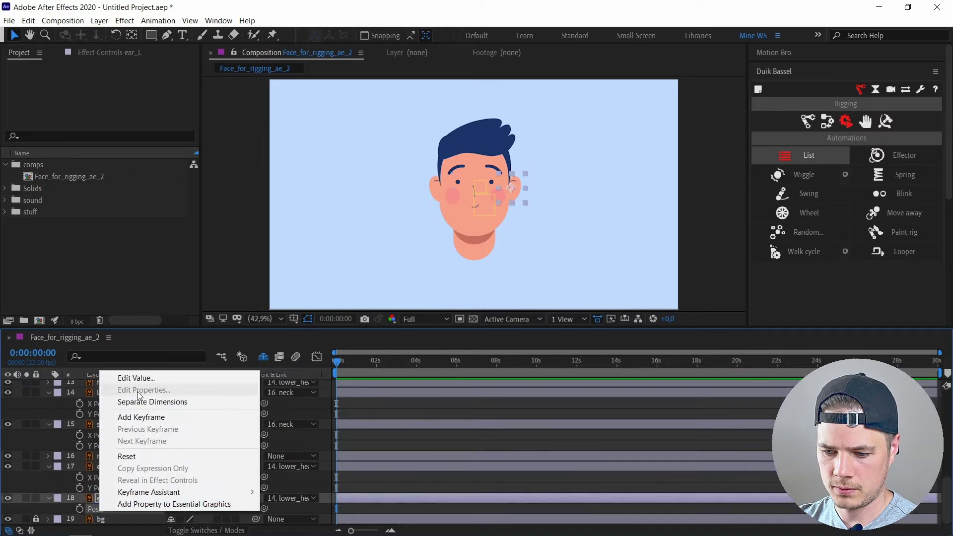
pyautogui.click(144, 402)
# - Add frame-0 X Position keyframes on Eyes, Face_Elements, hair_up, cheek_L and cheek_R
pyautogui.scroll(10, 114, 446)
pyautogui.click(79, 395)
pyautogui.click(79, 428)
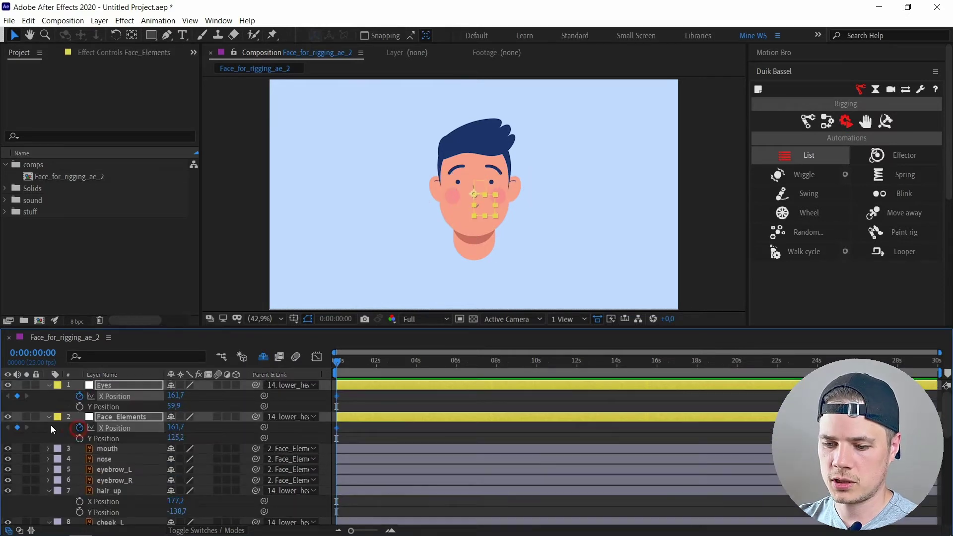
pyautogui.scroll(-1, 64, 435)
pyautogui.click(80, 470)
pyautogui.scroll(-2, 73, 462)
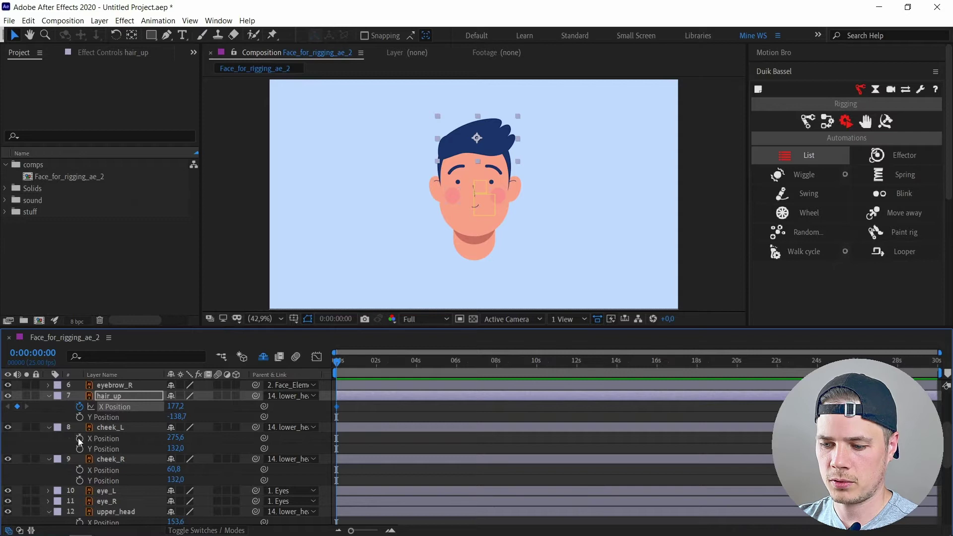
pyautogui.click(79, 439)
pyautogui.scroll(-1, 80, 439)
pyautogui.click(79, 438)
# - Add frame-0 X Position keyframes on upper_head, lower_head, shadow_neck, ear_R and ear_L
pyautogui.scroll(-1, 79, 447)
pyautogui.click(79, 458)
pyautogui.scroll(-1, 77, 477)
pyautogui.click(80, 471)
pyautogui.scroll(-1, 79, 471)
pyautogui.click(79, 470)
pyautogui.scroll(-1, 79, 471)
pyautogui.click(79, 481)
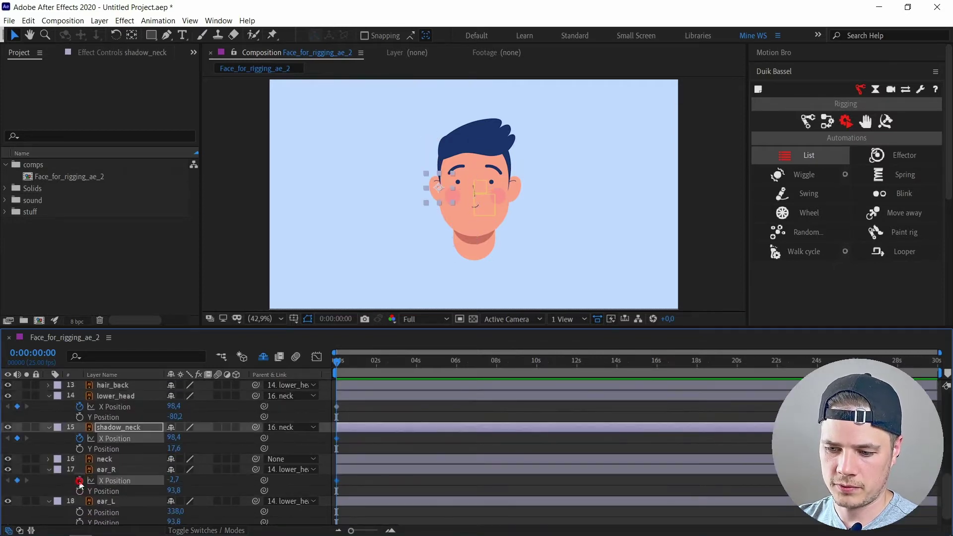
pyautogui.scroll(-1, 79, 484)
pyautogui.click(79, 499)
# - Move the current time to frame 10, open the multiple-keyframe paste tool and maximize the timeline
pyautogui.hotkey('ctrl', 'shift', 'Right')
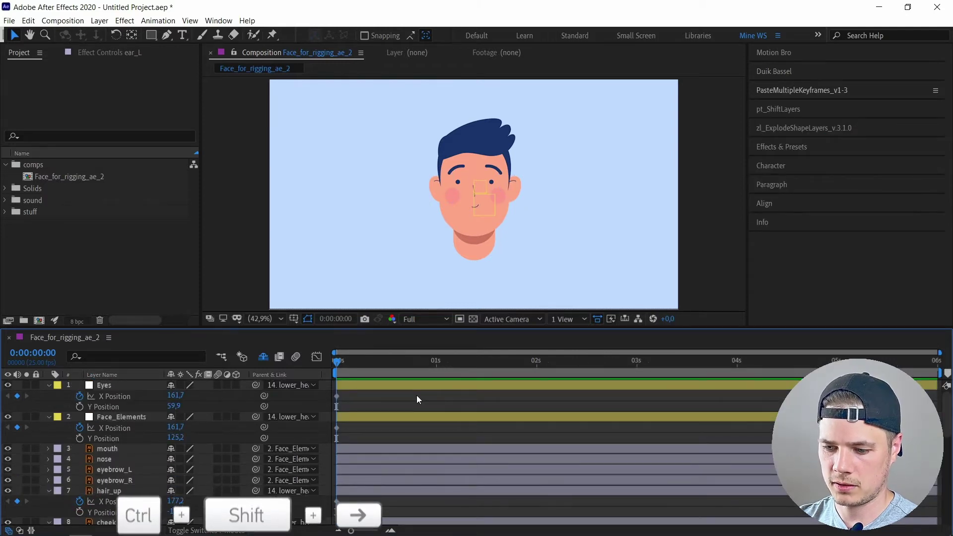
pyautogui.hotkey('ctrl', 'shift', 'Right')
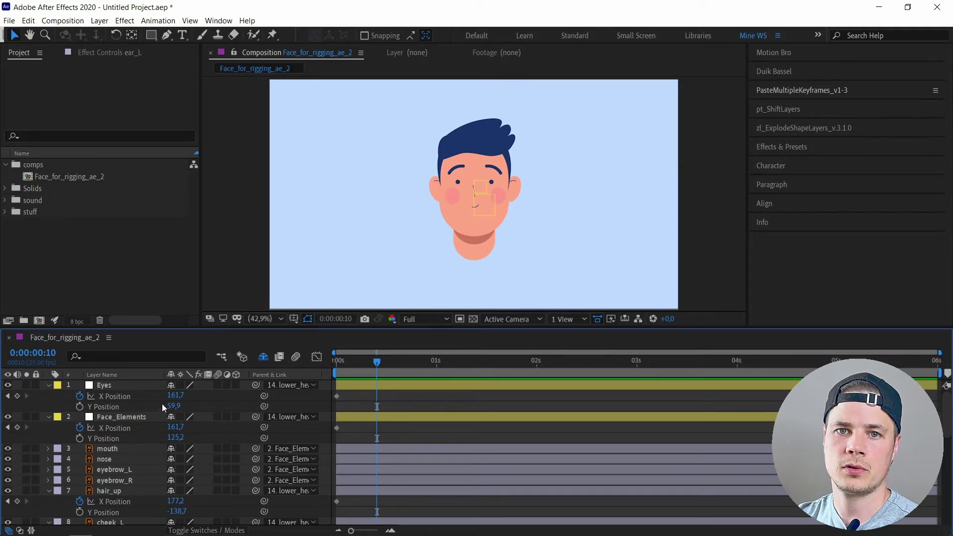
pyautogui.click(787, 91)
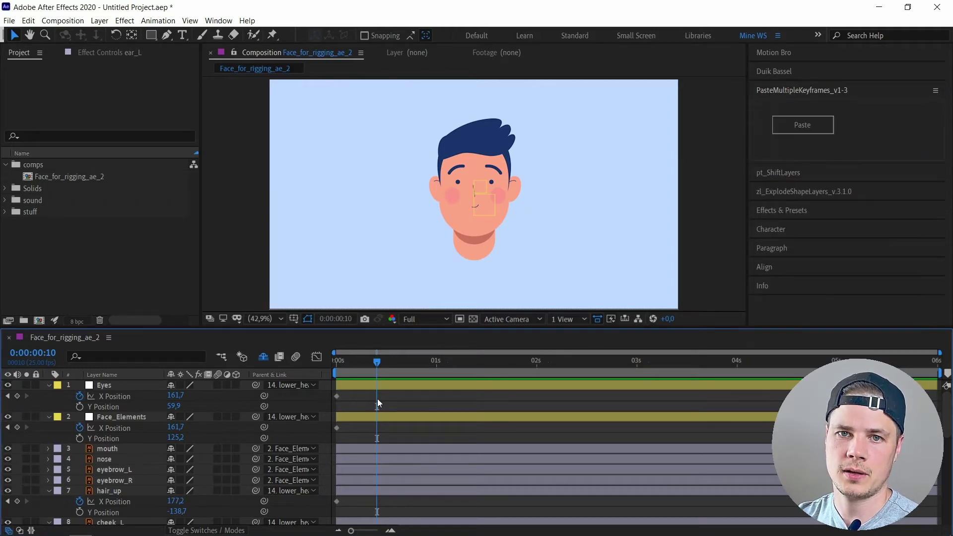
pyautogui.press('`')
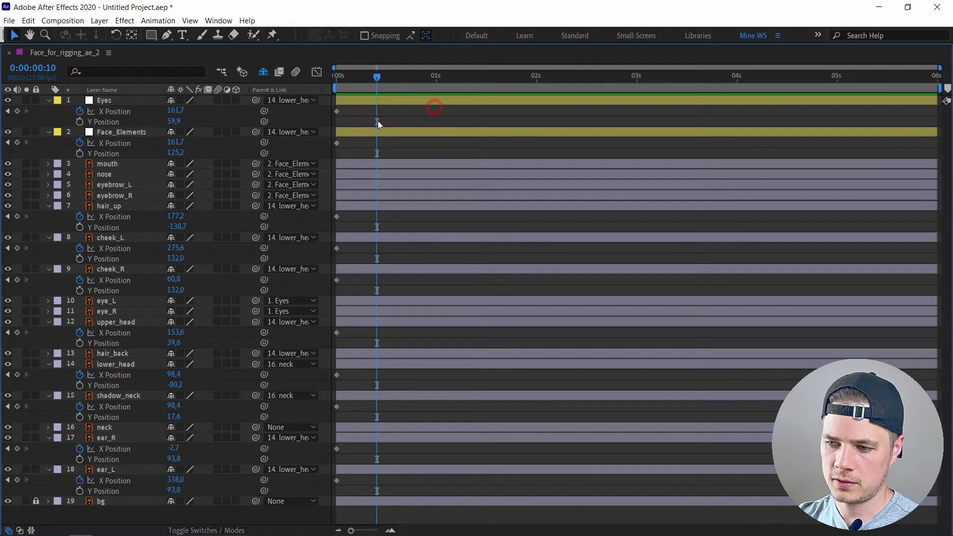
# - Select all frame-0 Position keyframes and paste them at frame 10 with the multiple-keyframe tool
pyautogui.moveTo(435, 106); pyautogui.dragTo(317, 523)
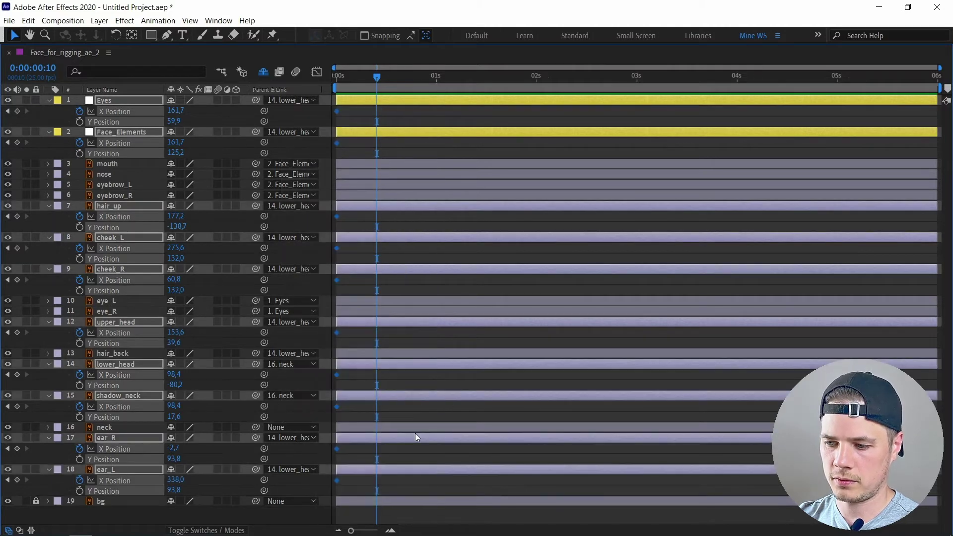
pyautogui.press('`')
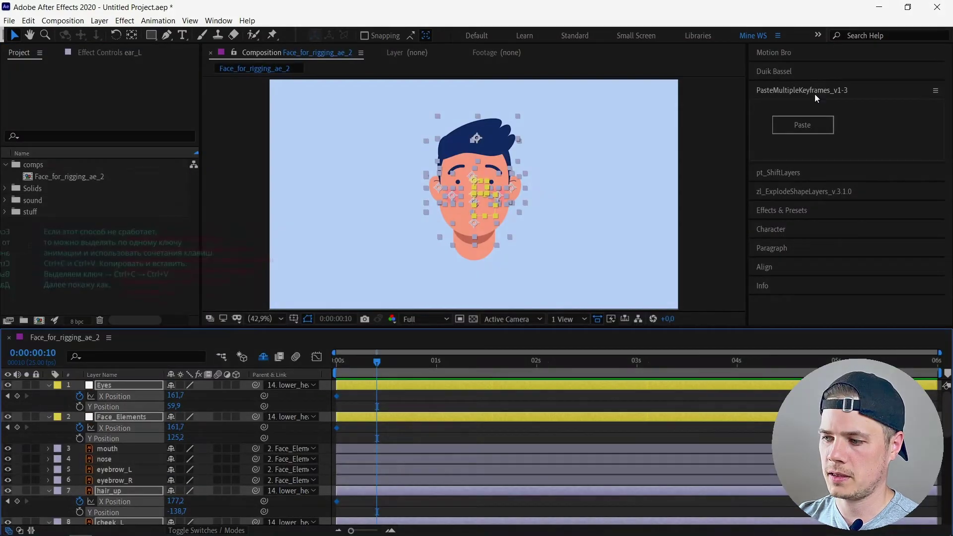
pyautogui.click(813, 129)
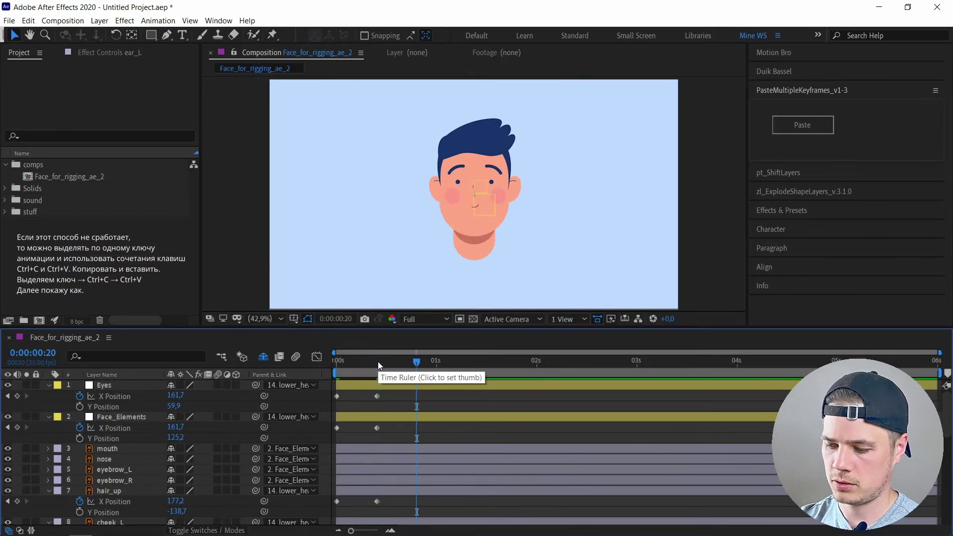
# - At frame 20, copy the Eyes, Face_Elements and hair_up X Position keyframes forward
pyautogui.hotkey('shift', 'pagedown')
pyautogui.click(378, 396)
pyautogui.hotkey('ctrl', 'c')
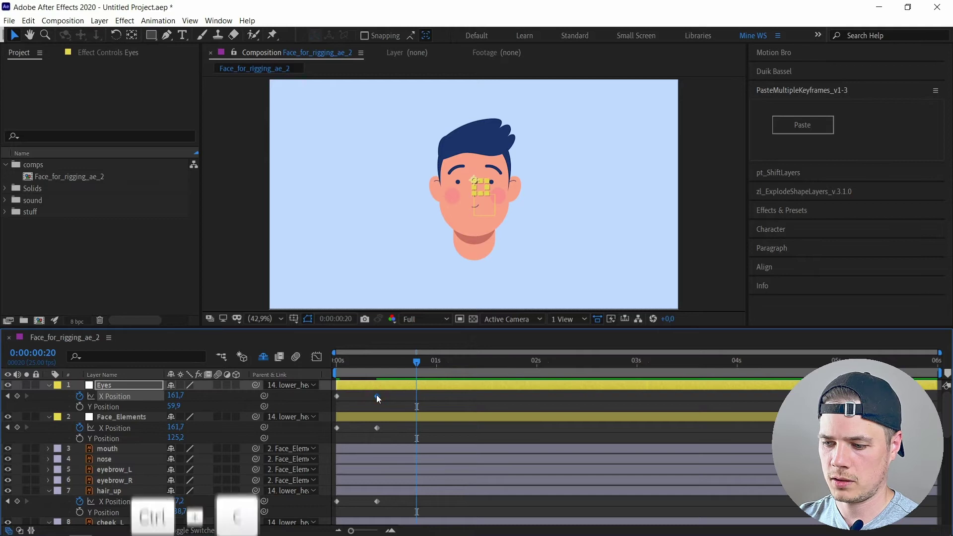
pyautogui.hotkey('ctrl', 'v')
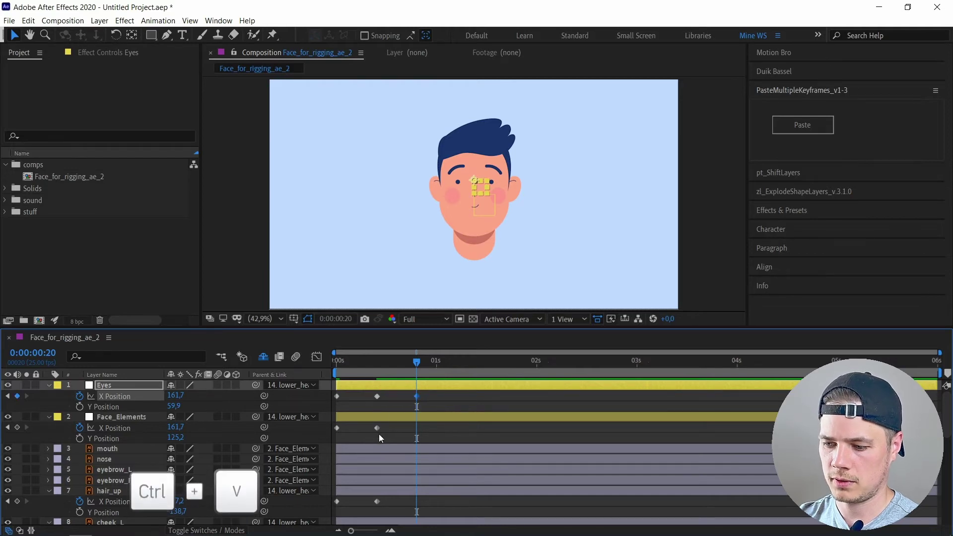
pyautogui.click(377, 428)
pyautogui.scroll(-3, 378, 432)
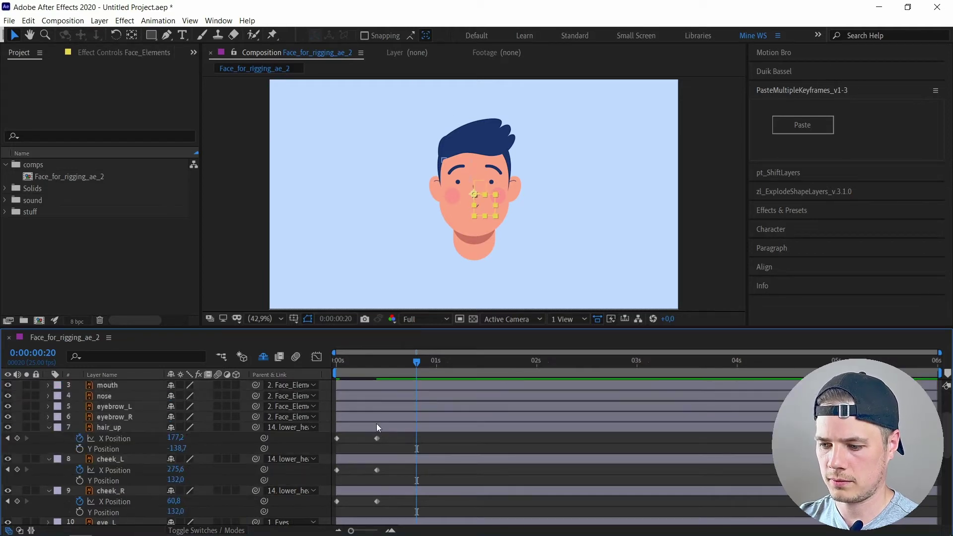
pyautogui.click(377, 439)
pyautogui.scroll(-3, 393, 437)
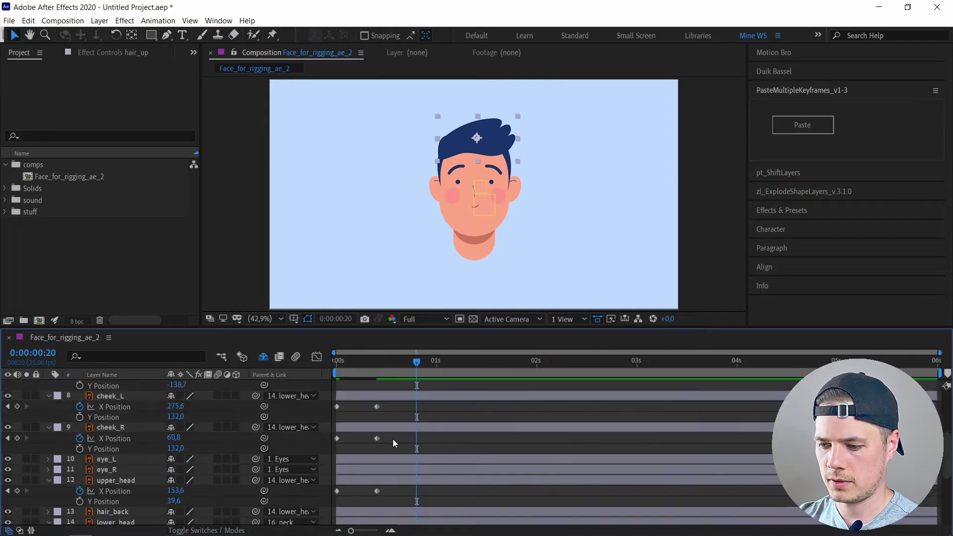
# - Add frame-20 X Position keyframes on the remaining layers from cheek_L down to ear_L
pyautogui.click(17, 407)
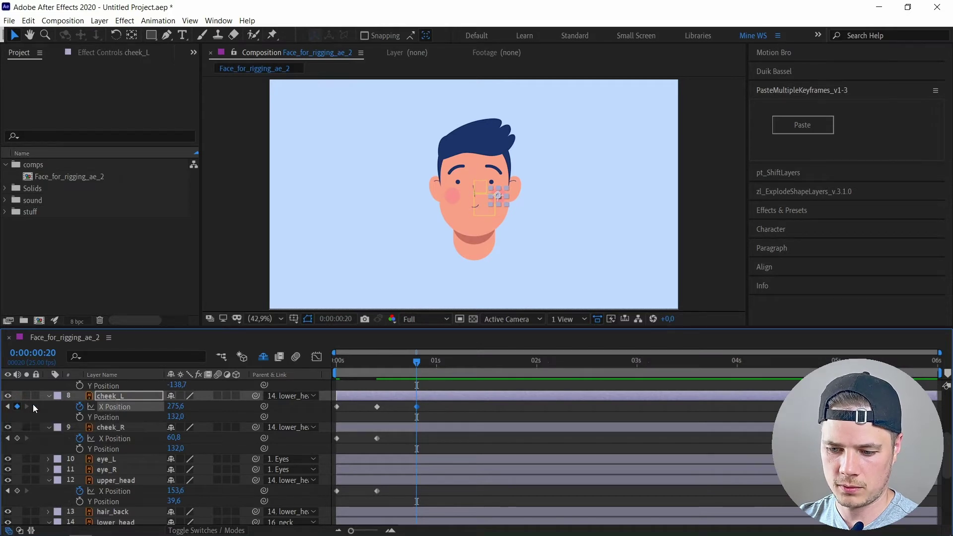
pyautogui.click(17, 439)
pyautogui.scroll(-5, 17, 447)
pyautogui.click(17, 438)
pyautogui.click(17, 470)
pyautogui.scroll(-2, 17, 470)
pyautogui.click(17, 467)
pyautogui.click(17, 498)
pyautogui.scroll(8, 373, 449)
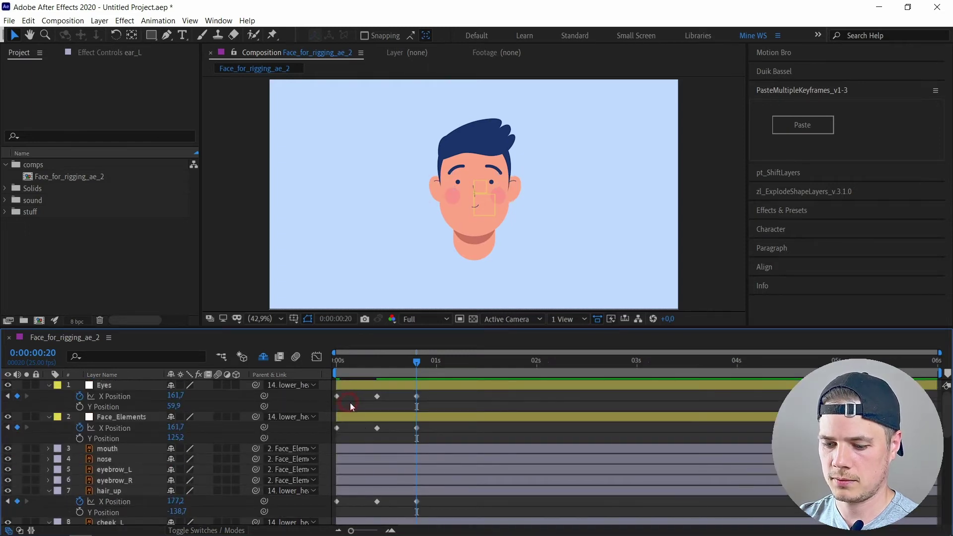
pyautogui.press('`')
# - Select every keyframe on all layers, apply Easy Ease with F9, then play the preview
pyautogui.press('Home')
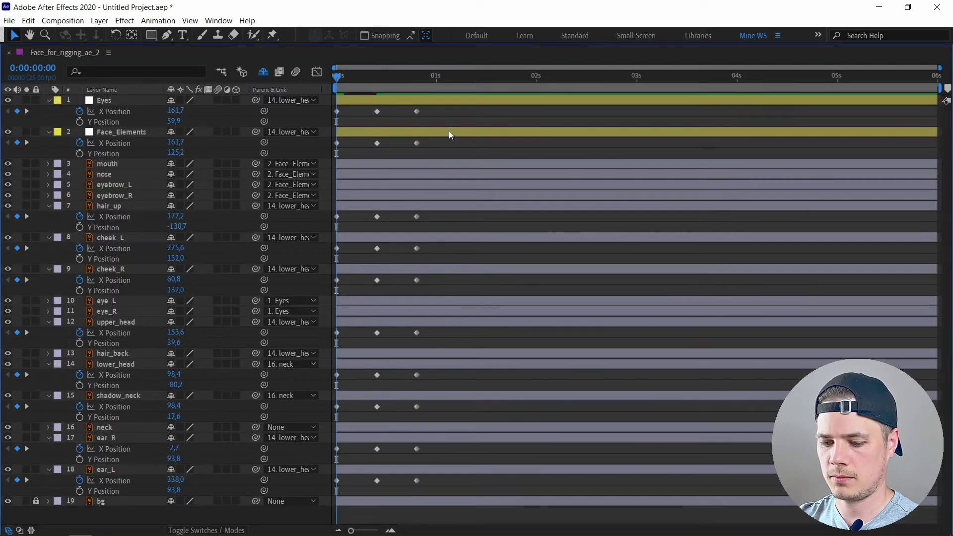
pyautogui.moveTo(484, 108); pyautogui.dragTo(311, 529)
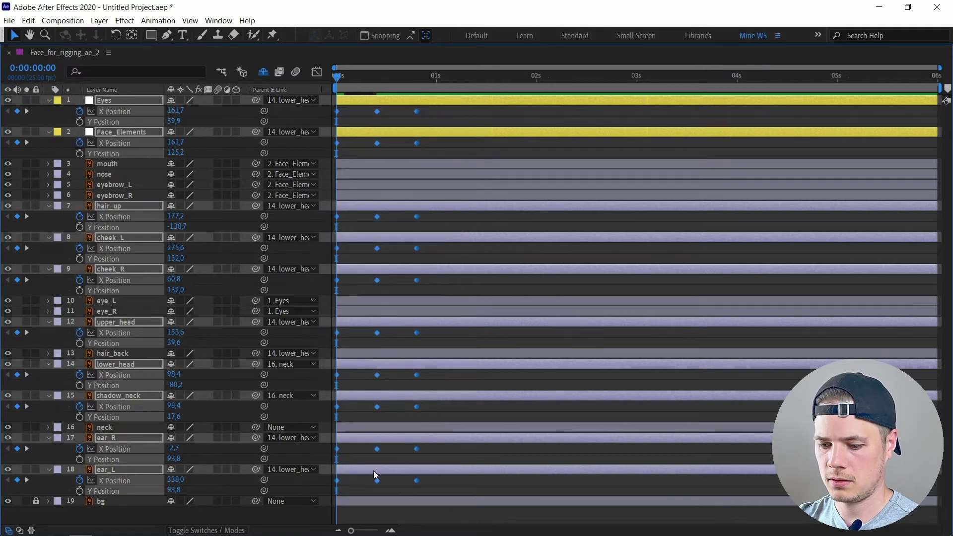
pyautogui.press('F9')
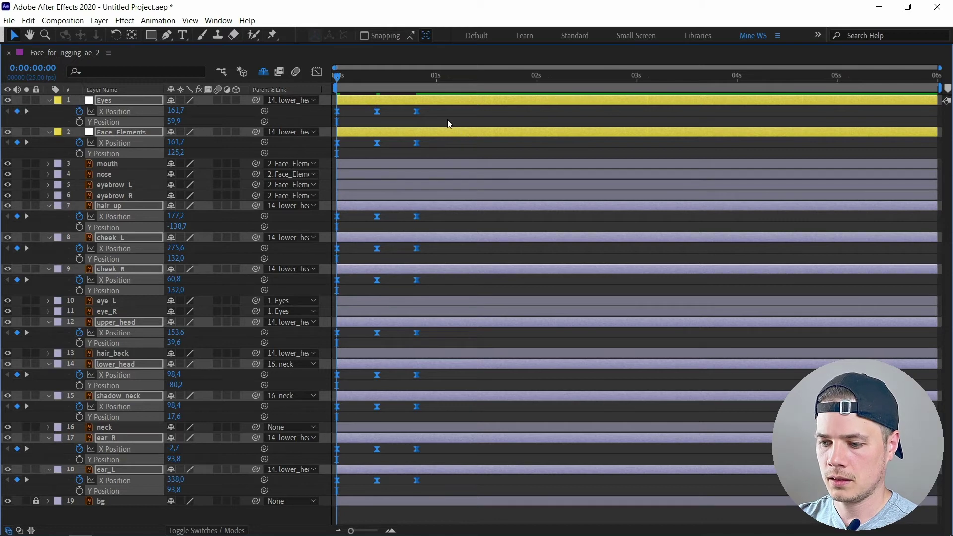
pyautogui.press('`')
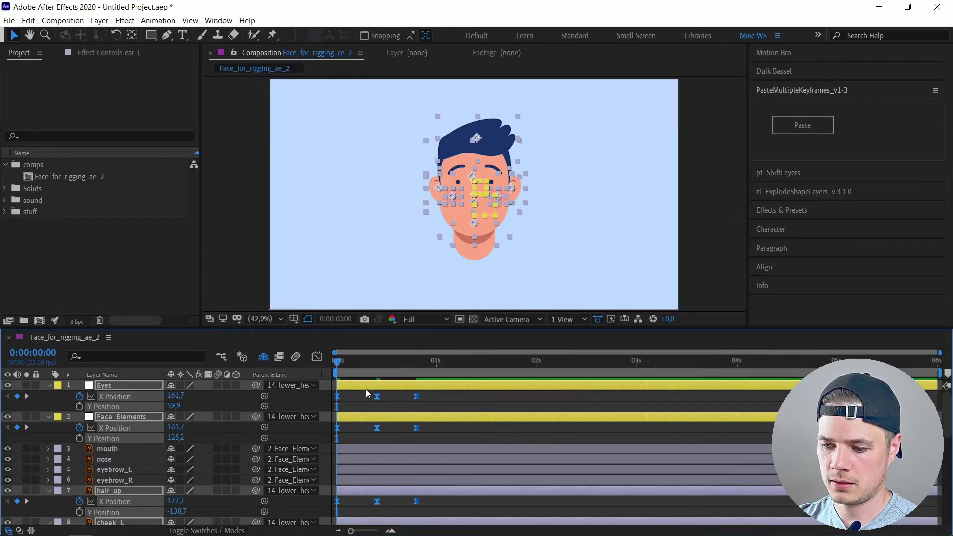
pyautogui.click(358, 400)
pyautogui.press('space')
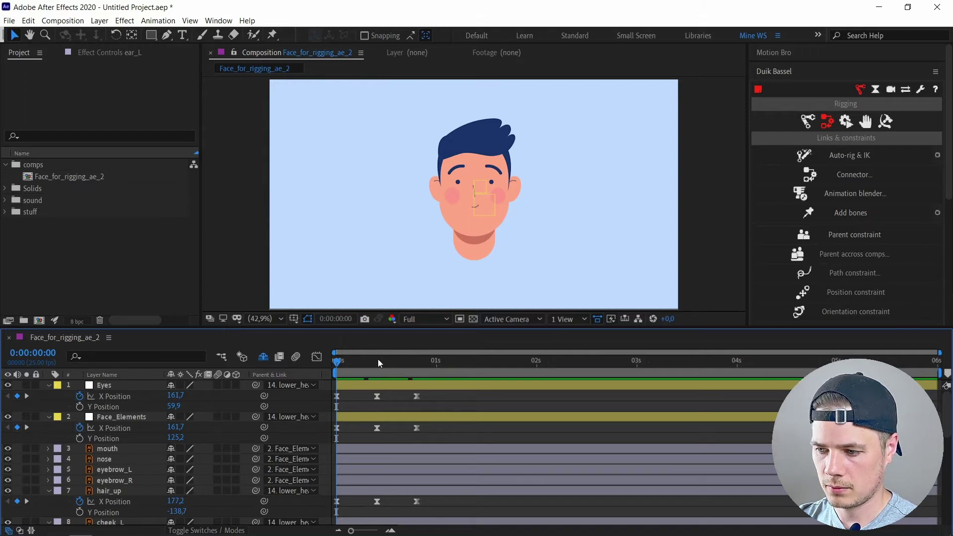
# - At frame 0, shift the eyes, face elements, hair and both cheeks to the left
pyautogui.click(356, 386)
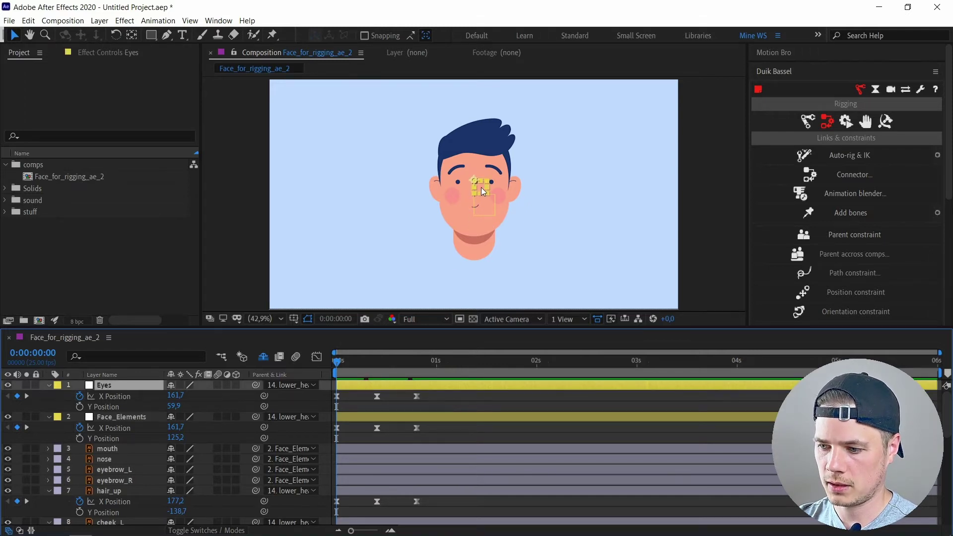
pyautogui.hotkey('shift', 'Left')
pyautogui.hotkey('shift', 'Left')
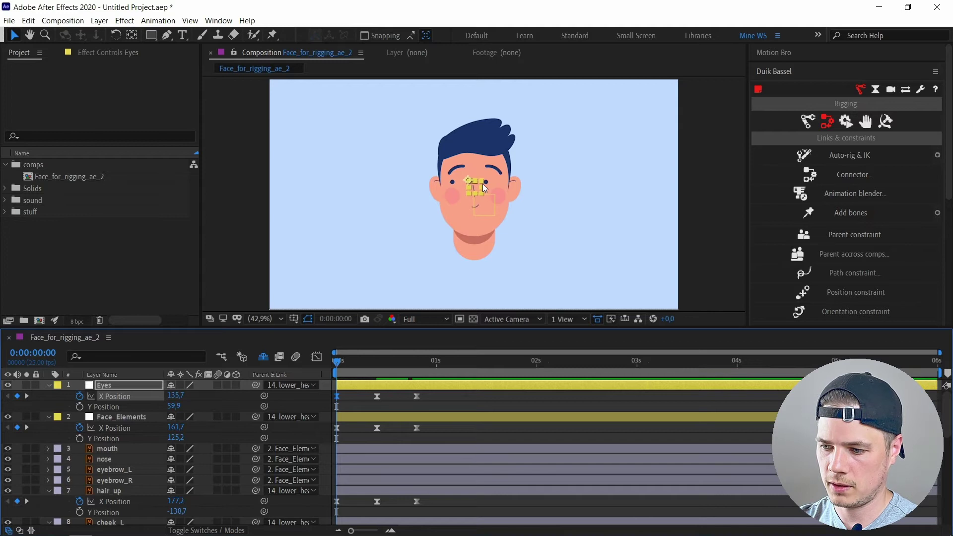
pyautogui.click(489, 207)
pyautogui.hotkey('shift', 'Left')
pyautogui.hotkey('shift', 'Left')
pyautogui.press('Left')
pyautogui.press('Left')
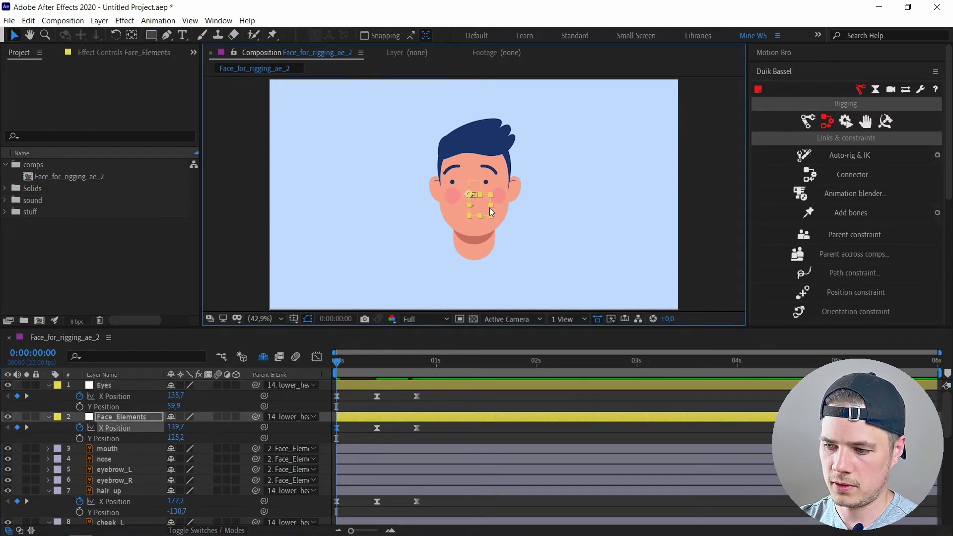
pyautogui.press('.')
pyautogui.click(506, 115)
pyautogui.hotkey('shift', 'Left')
pyautogui.click(445, 199)
pyautogui.hotkey('shift', 'Left')
pyautogui.hotkey('shift', 'Left')
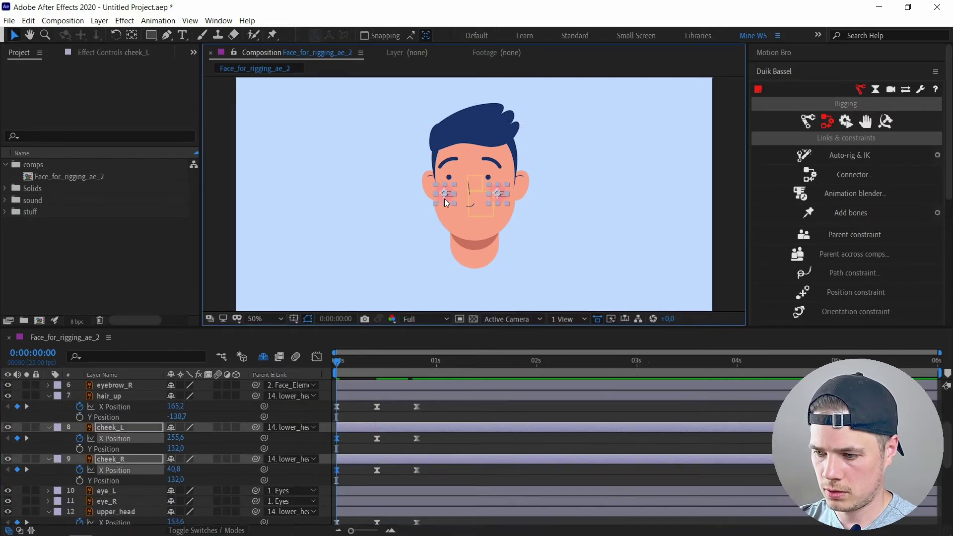
pyautogui.press('Left')
pyautogui.press('Left')
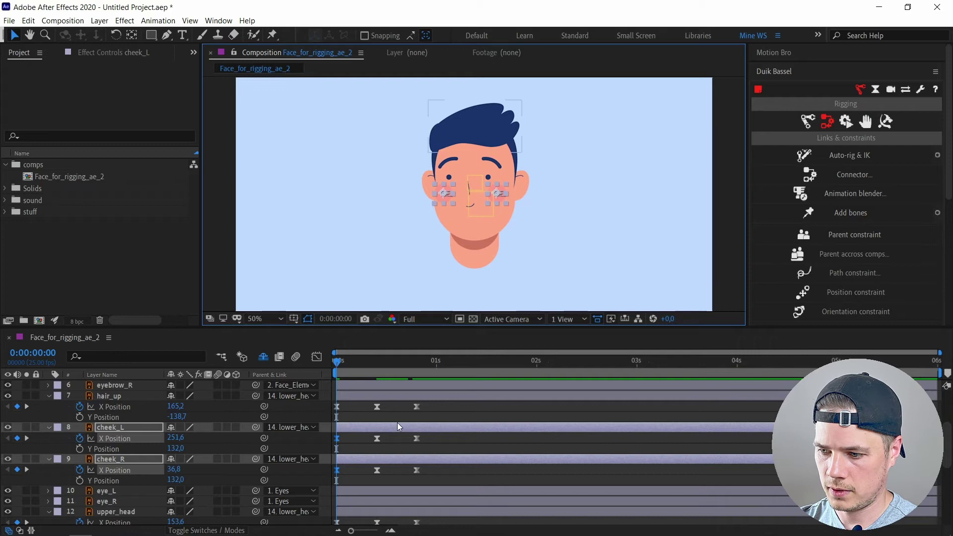
# - Shift the upper_head and lower_head frame-0 X Positions to the left
pyautogui.scroll(-3, 359, 453)
pyautogui.click(337, 460)
pyautogui.hotkey('shift', 'Left')
pyautogui.hotkey('shift', 'Left')
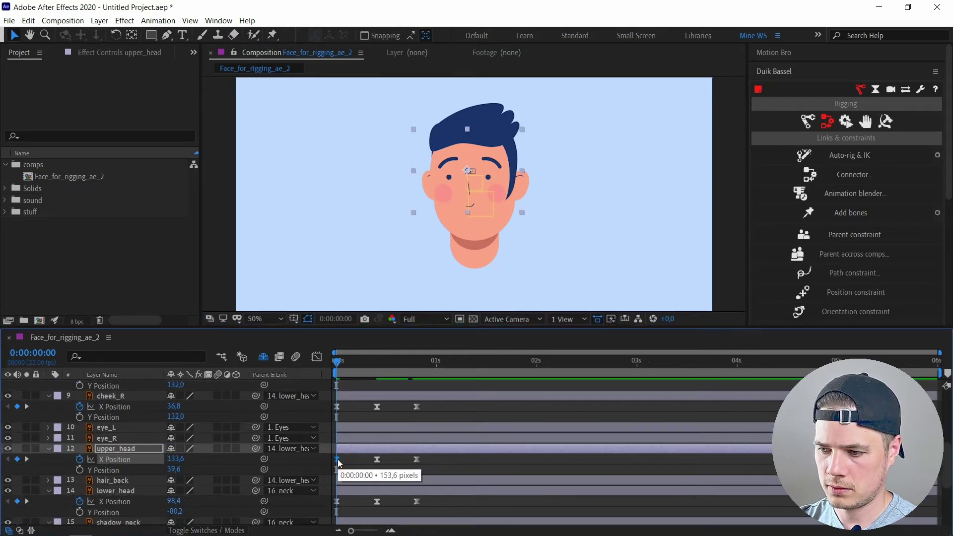
pyautogui.scroll(-2, 337, 459)
pyautogui.click(338, 439)
pyautogui.hotkey('shift', 'Left')
pyautogui.hotkey('shift', 'Left')
pyautogui.press('Right')
pyautogui.press('Right')
pyautogui.press('Right')
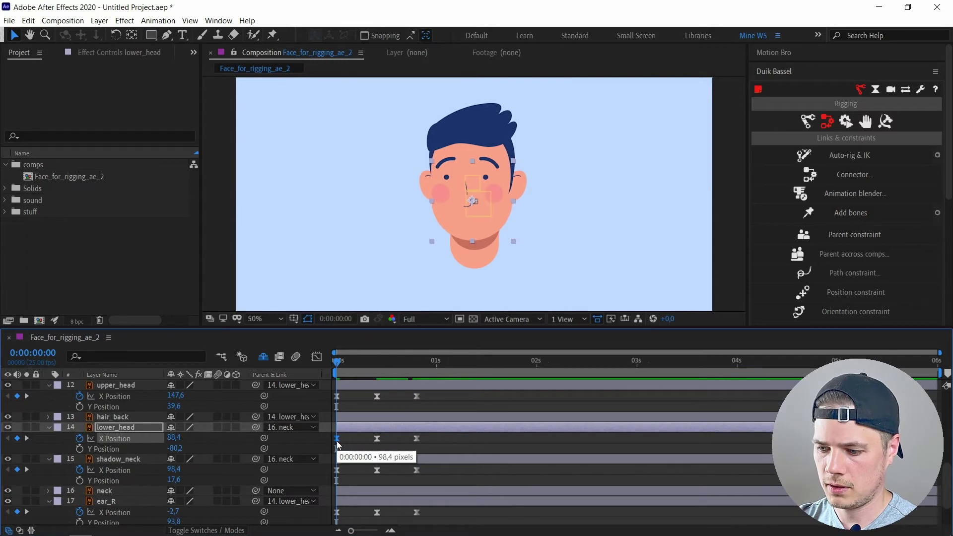
# - Nudge the ears right (ear_L to 346) and neck shadow left to 94.4, then scrub the turn
pyautogui.scroll(-2, 338, 444)
pyautogui.click(338, 467)
pyautogui.press('Right')
pyautogui.press('Right')
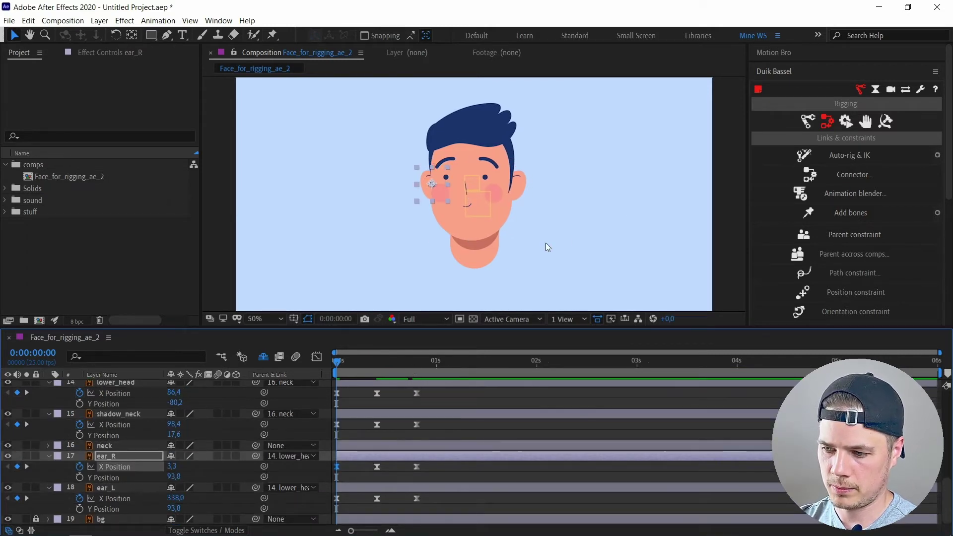
pyautogui.press('Right')
pyautogui.press('Right')
pyautogui.hotkey('ctrl', 'Down')
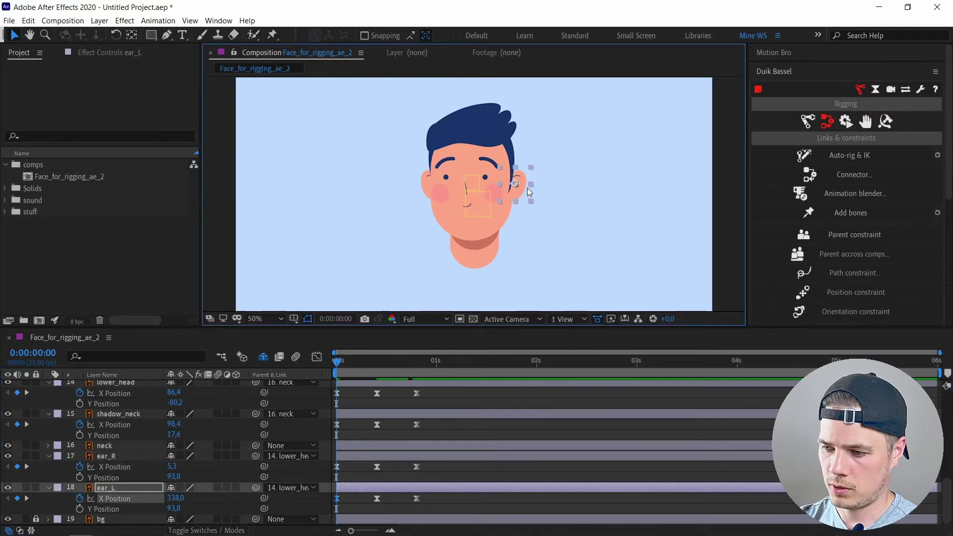
pyautogui.press('Right')
pyautogui.press('Right')
pyautogui.press('Right')
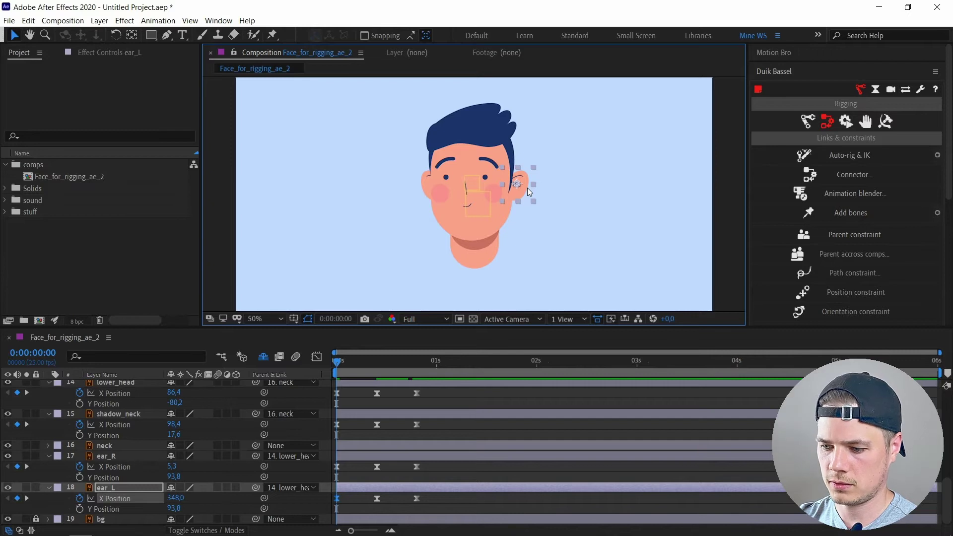
pyautogui.click(337, 424)
pyautogui.press('Left')
pyautogui.press('Left')
pyautogui.press('Left')
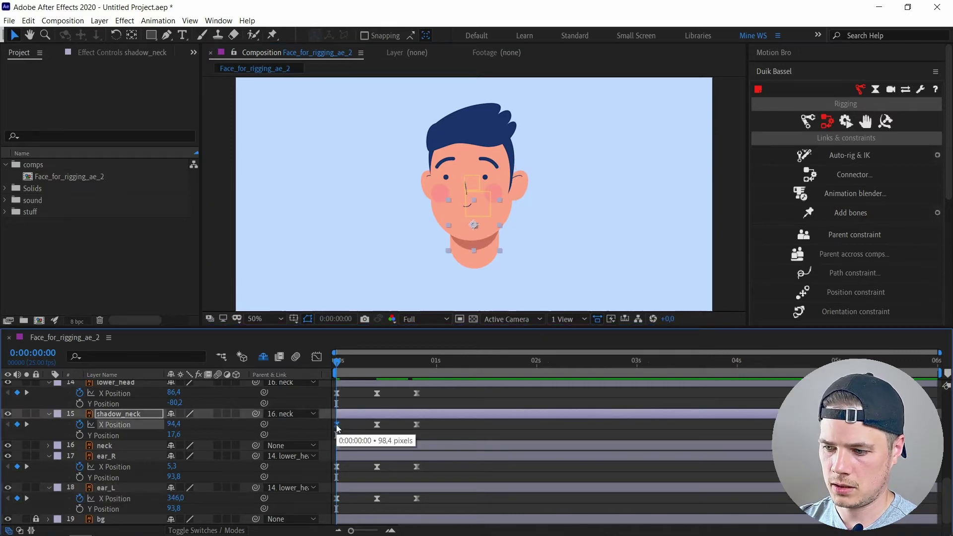
pyautogui.moveTo(353, 364)
pyautogui.mouseDown()
pyautogui.moveTo(392, 371)
pyautogui.moveTo(352, 364)
pyautogui.mouseUp()
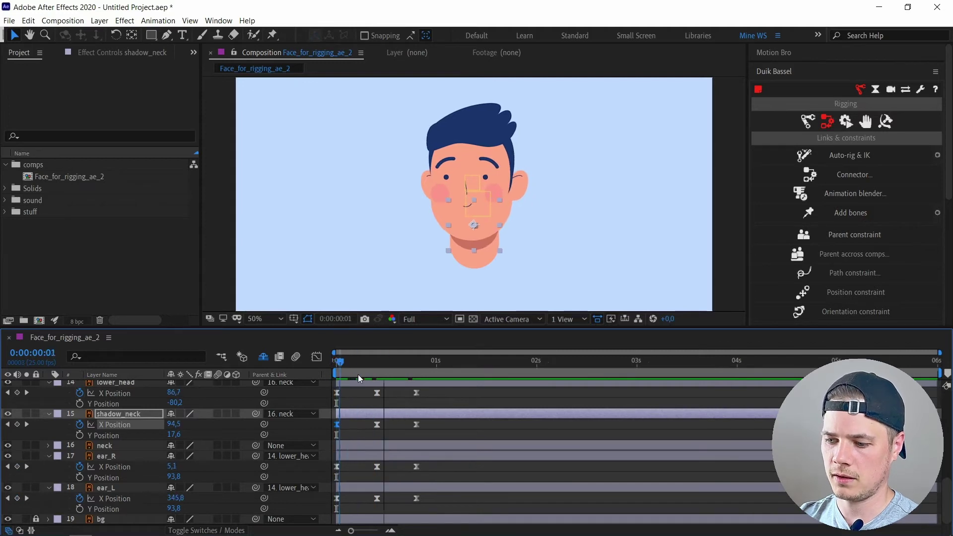
pyautogui.moveTo(352, 365); pyautogui.dragTo(416, 367)
# - At frame 20, nudge the eyes, face elements and hair X Positions to the right
pyautogui.scroll(5, 404, 385)
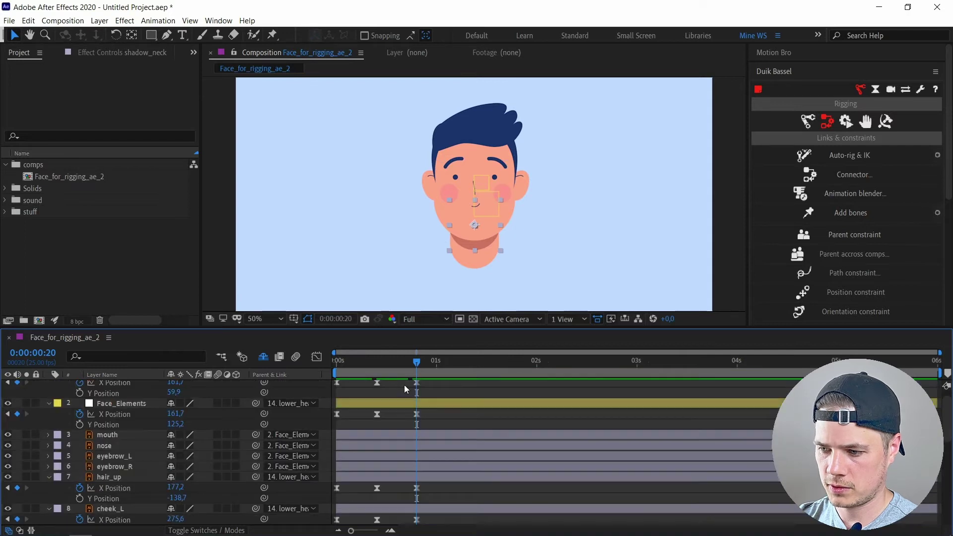
pyautogui.scroll(5, 415, 414)
pyautogui.click(481, 186)
pyautogui.press('Right')
pyautogui.press('Right')
pyautogui.press('Right')
pyautogui.hotkey('ctrl', 'Down')
pyautogui.hotkey('shift', 'Right')
pyautogui.hotkey('shift', 'Right')
pyautogui.press('Right')
pyautogui.press('Right')
pyautogui.press('Right')
pyautogui.press('Right')
pyautogui.press('Right')
pyautogui.press('Right')
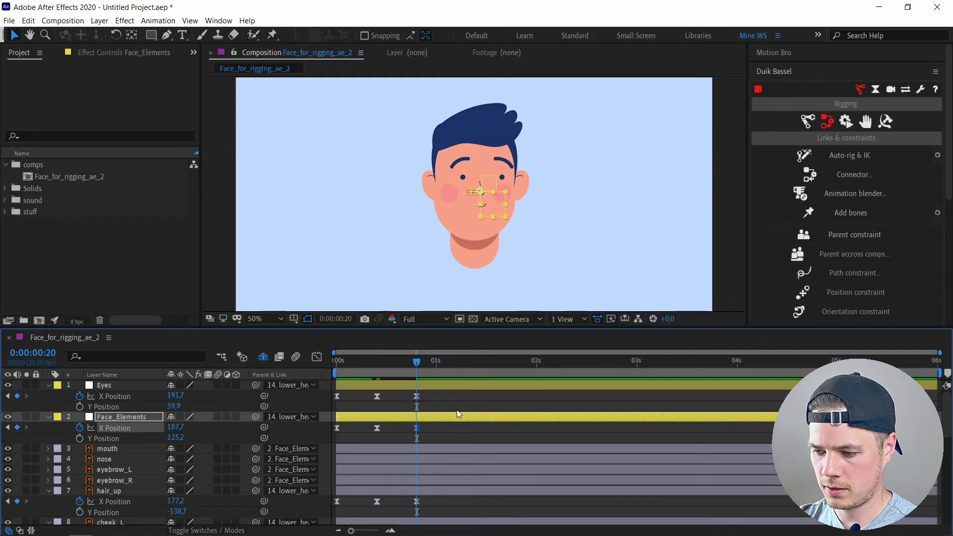
pyautogui.scroll(-1, 457, 414)
pyautogui.click(422, 451)
pyautogui.hotkey('shift', 'Right')
pyautogui.hotkey('shift', 'Right')
pyautogui.press('Right')
pyautogui.press('Right')
pyautogui.hotkey('ctrl', 'Down')
pyautogui.hotkey('ctrl', 'shift', 'Down')
# - Nudge the cheek and lower_head frame-20 keyframes right, bringing lower_head to 112.4
pyautogui.press('Right')
pyautogui.press('Right')
pyautogui.press('Right')
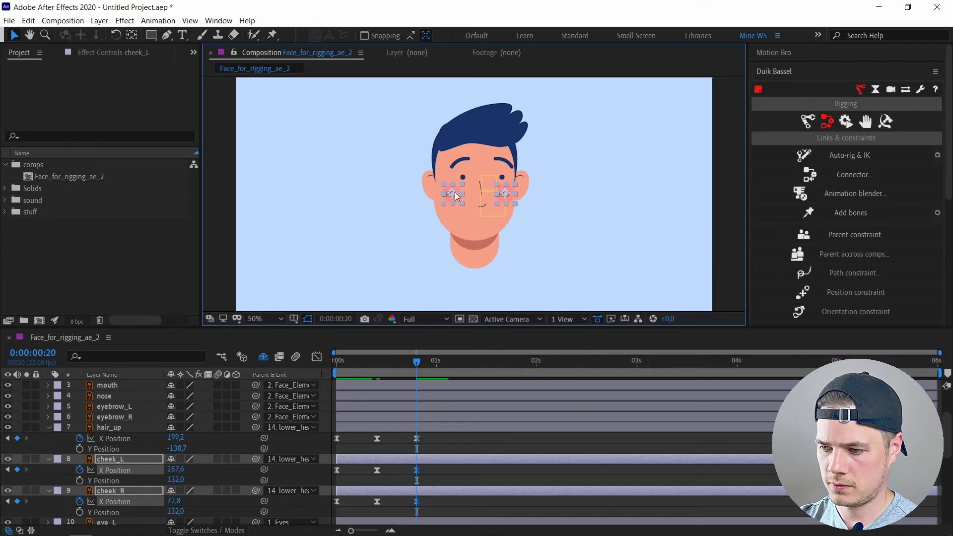
pyautogui.scroll(-4, 418, 431)
pyautogui.click(417, 428)
pyautogui.press('Right')
pyautogui.press('Right')
pyautogui.press('Right')
pyautogui.press('Right')
pyautogui.press('Right')
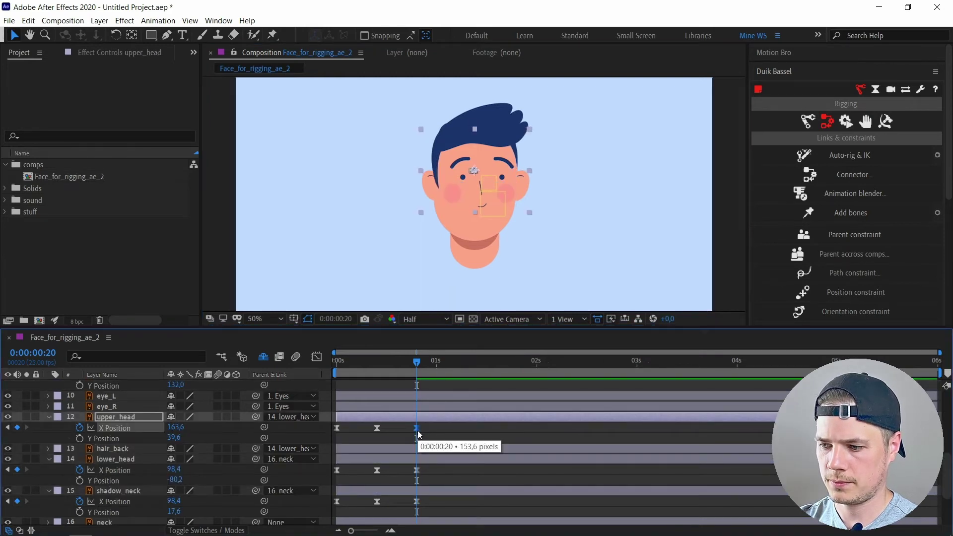
pyautogui.scroll(-1, 418, 430)
pyautogui.click(417, 439)
pyautogui.hotkey('shift', 'Right')
pyautogui.press('Right')
pyautogui.press('Right')
# - Set shadow_neck to 102.4, nudge ear_R left, set ear_L to 330, and return to frame 0
pyautogui.press('Right')
pyautogui.press('Right')
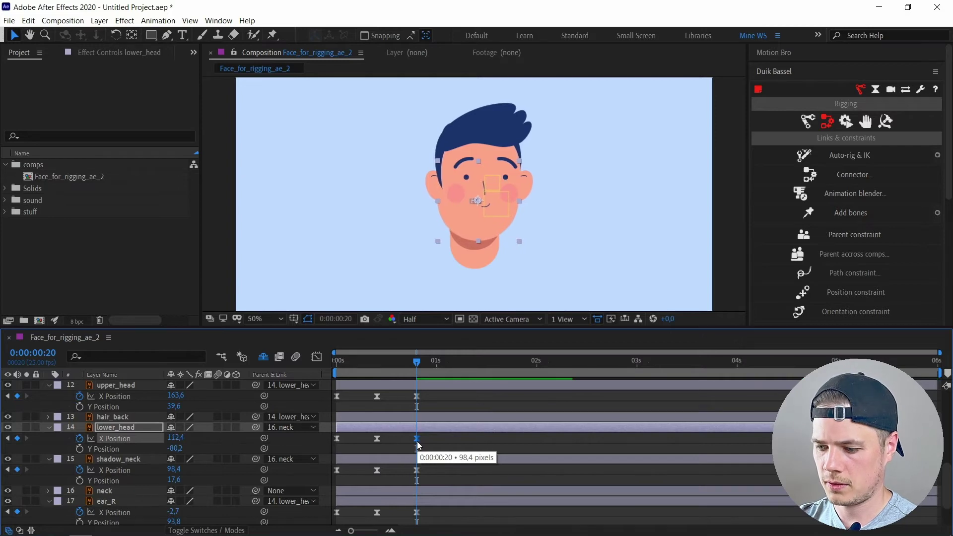
pyautogui.scroll(-1, 417, 442)
pyautogui.click(417, 439)
pyautogui.press('Right')
pyautogui.press('Right')
pyautogui.press('Right')
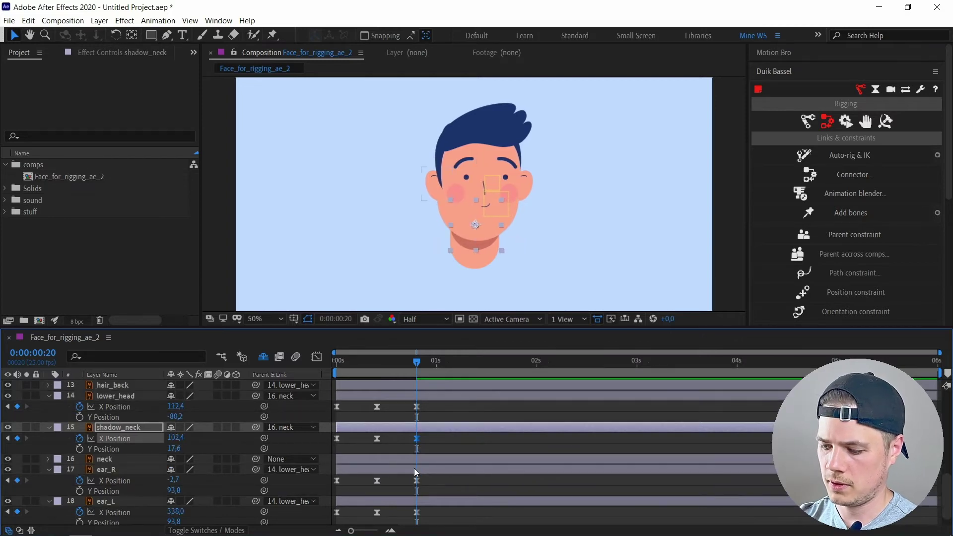
pyautogui.scroll(-1, 418, 477)
pyautogui.click(417, 467)
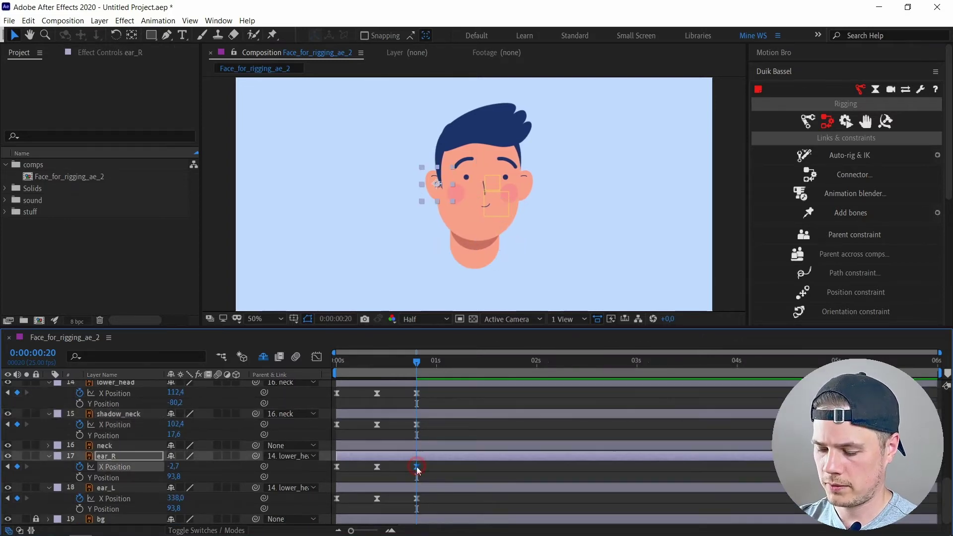
pyautogui.press('Left')
pyautogui.press('Left')
pyautogui.press('Left')
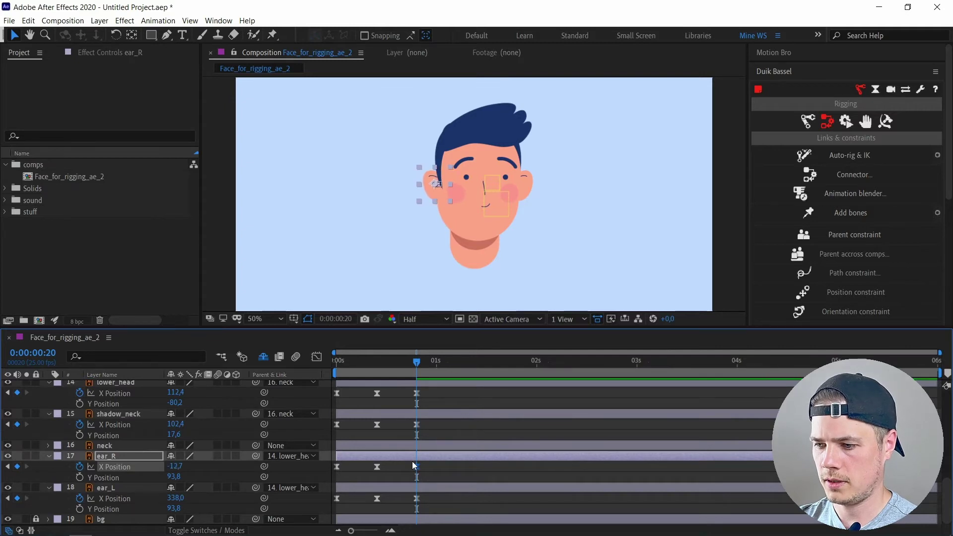
pyautogui.click(417, 499)
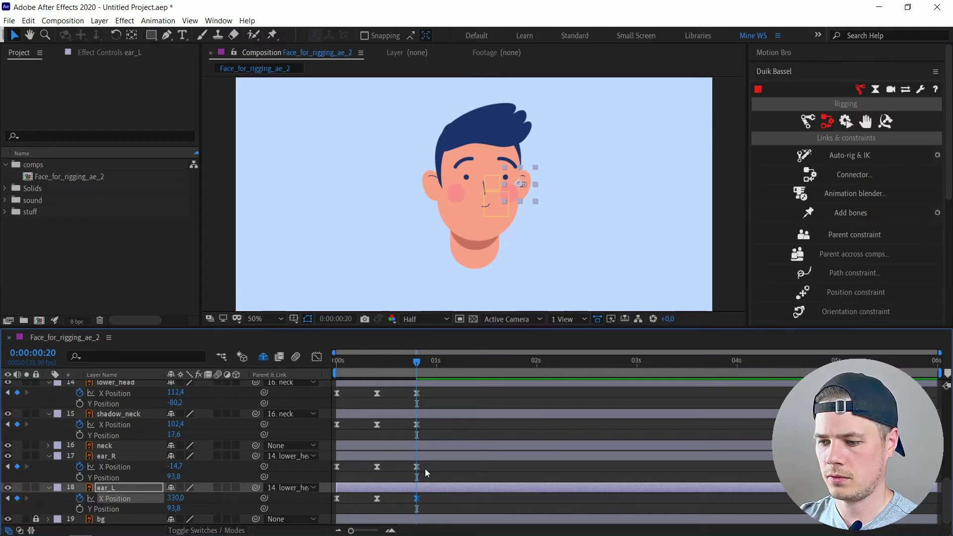
pyautogui.moveTo(416, 379); pyautogui.dragTo(338, 379)
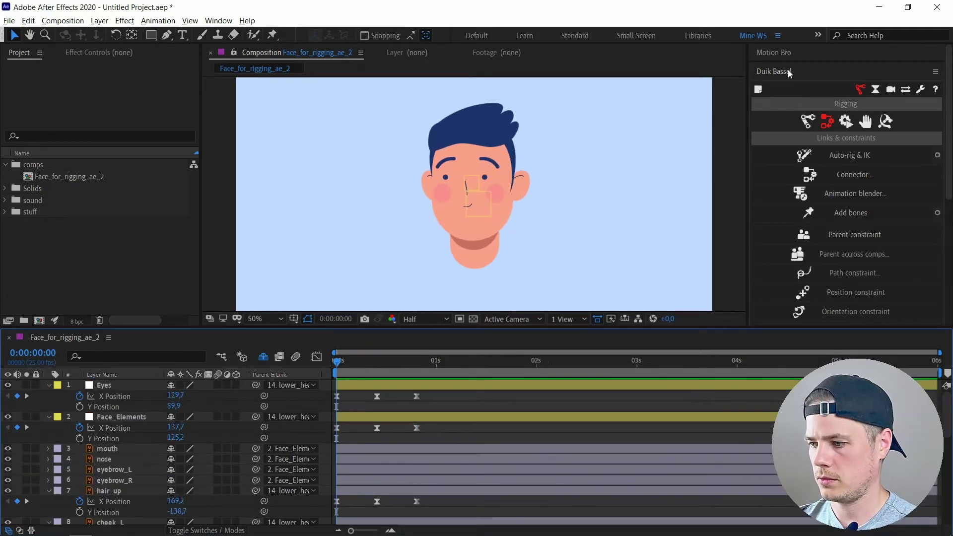
# - Create a Duik 2D slider controller and place it left of the face
pyautogui.click(826, 124)
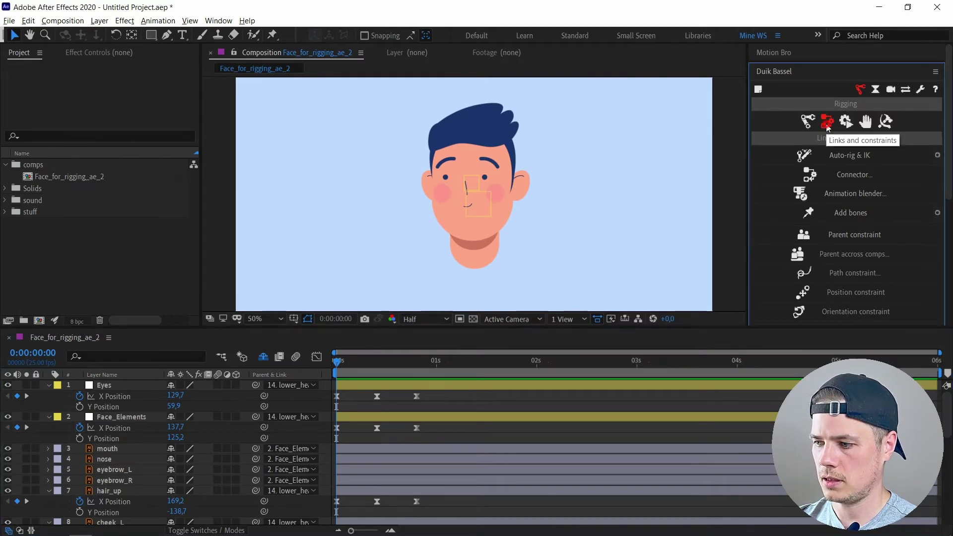
pyautogui.click(841, 175)
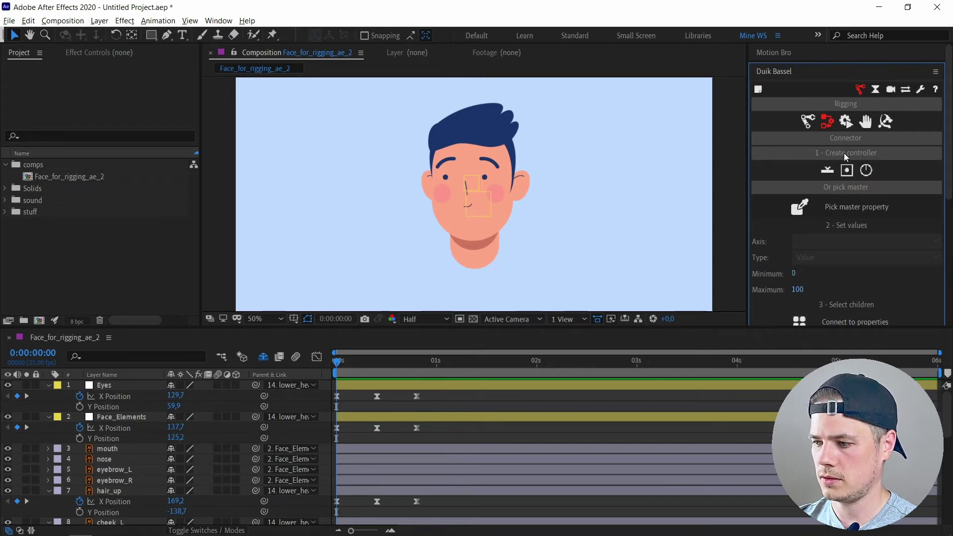
pyautogui.click(846, 169)
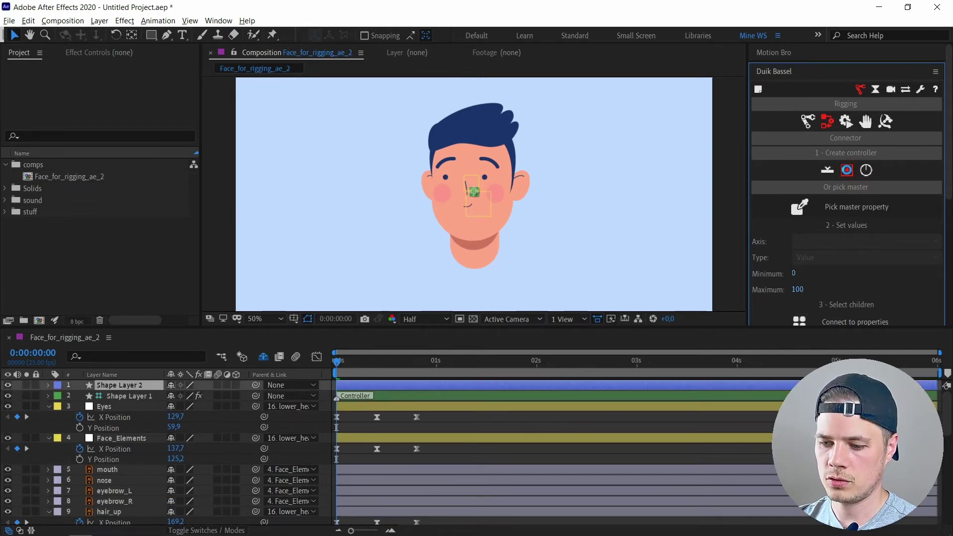
pyautogui.moveTo(469, 181); pyautogui.dragTo(332, 154)
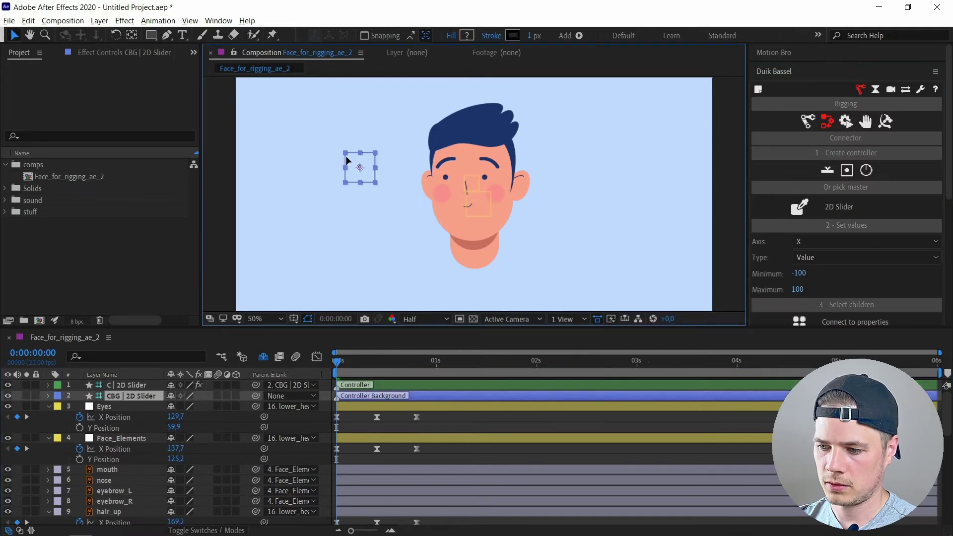
# - Scale the slider's CBG background layer to 160%, then begin selecting the Eyes X Position keyframes
pyautogui.click(121, 396)
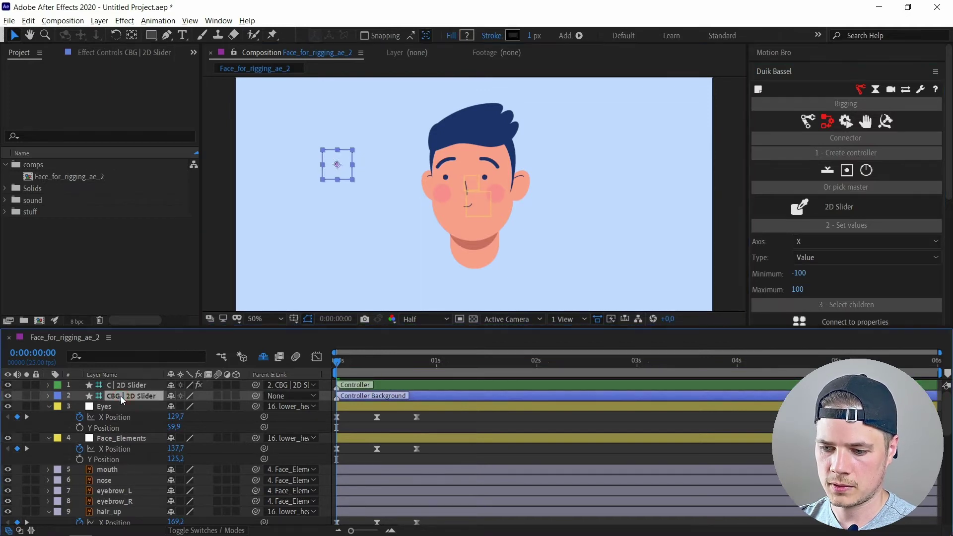
pyautogui.press('s')
pyautogui.click(183, 406)
pyautogui.write('160')
pyautogui.press('Return')
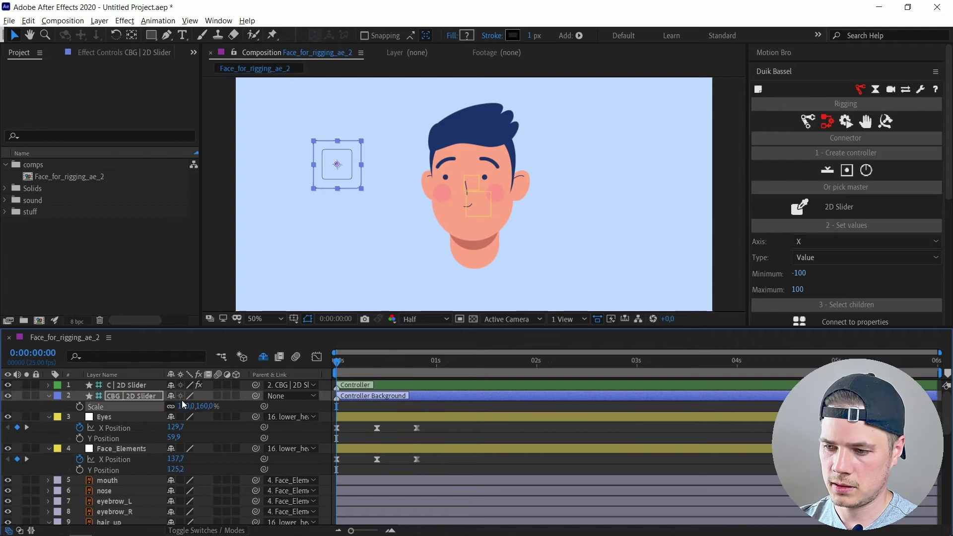
pyautogui.click(433, 428)
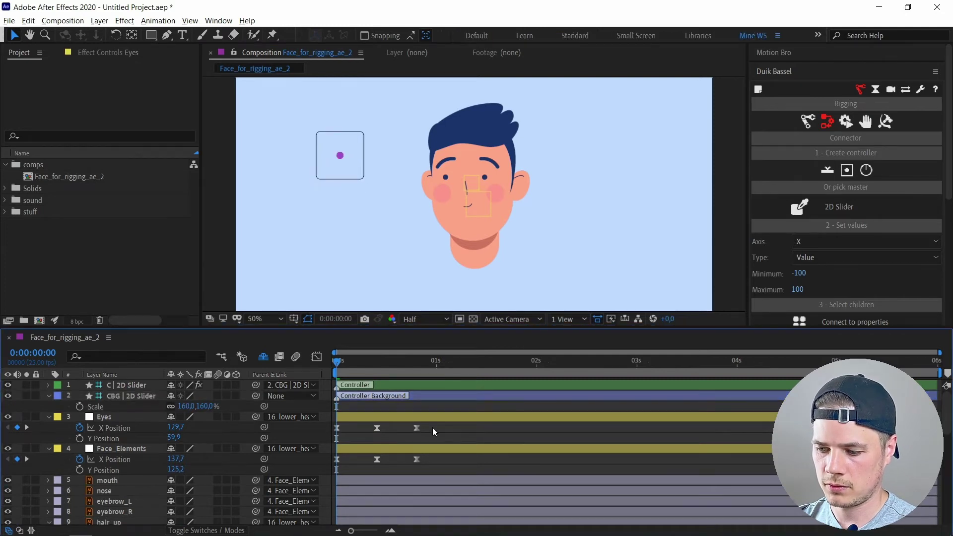
pyautogui.moveTo(432, 426)
pyautogui.mouseDown()
pyautogui.moveTo(319, 440)
pyautogui.moveTo(317, 429)
pyautogui.moveTo(319, 442)
pyautogui.moveTo(321, 431)
pyautogui.mouseUp()
# - Marquee-select the X Position keyframes of all the face layers
pyautogui.moveTo(427, 455)
pyautogui.mouseDown()
pyautogui.moveTo(328, 462)
pyautogui.moveTo(335, 479)
pyautogui.mouseUp()
pyautogui.scroll(-2, 382, 449)
pyautogui.scroll(-2, 348, 461)
pyautogui.moveTo(427, 437)
pyautogui.mouseDown()
pyautogui.moveTo(332, 444)
pyautogui.moveTo(332, 429)
pyautogui.mouseUp()
pyautogui.scroll(-2, 377, 442)
pyautogui.scroll(-2, 417, 447)
pyautogui.scroll(-2, 404, 476)
pyautogui.moveTo(424, 462); pyautogui.dragTo(332, 472)
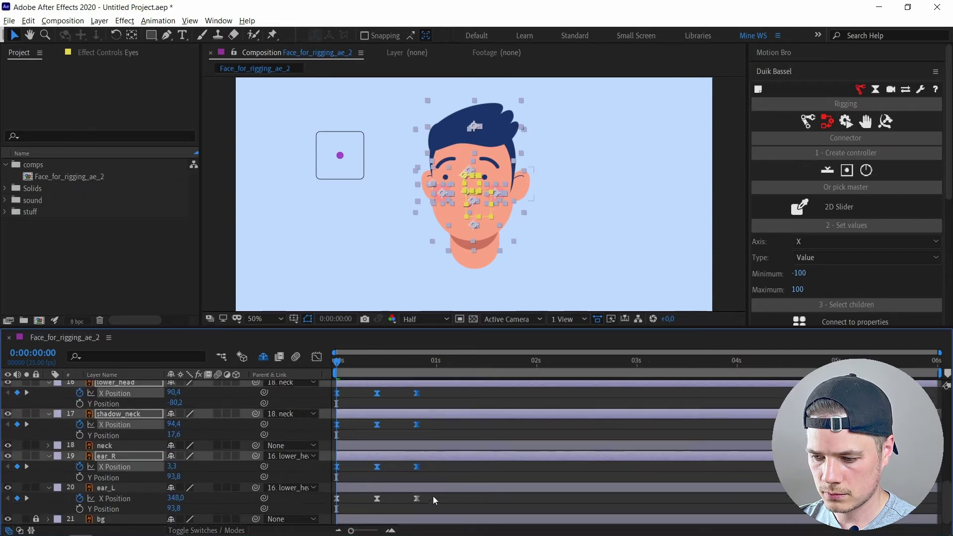
pyautogui.moveTo(427, 494); pyautogui.dragTo(333, 503)
pyautogui.scroll(10, 397, 496)
pyautogui.scroll(-3, 772, 188)
# - Keep the Connector axis on X and connect the selected X Positions to the slider
pyautogui.click(806, 158)
pyautogui.click(809, 160)
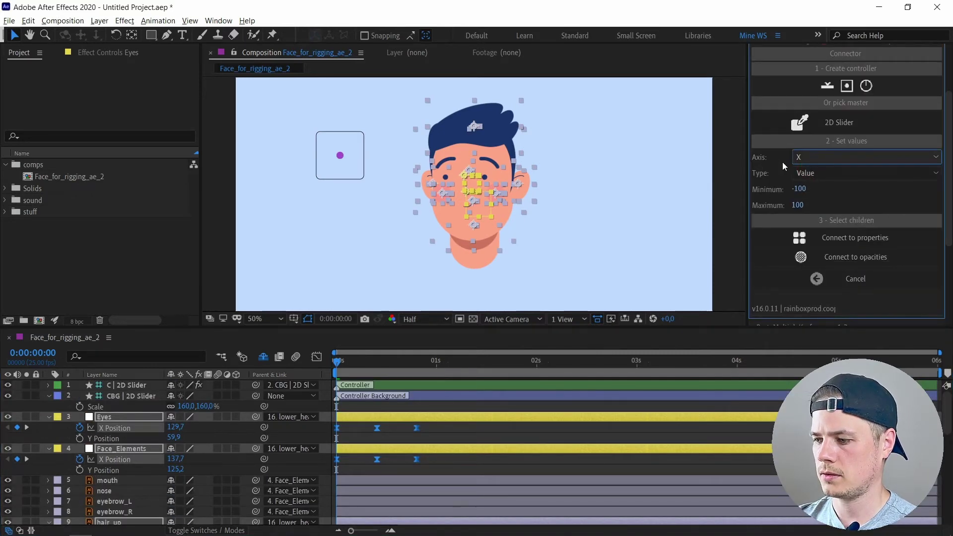
pyautogui.click(839, 237)
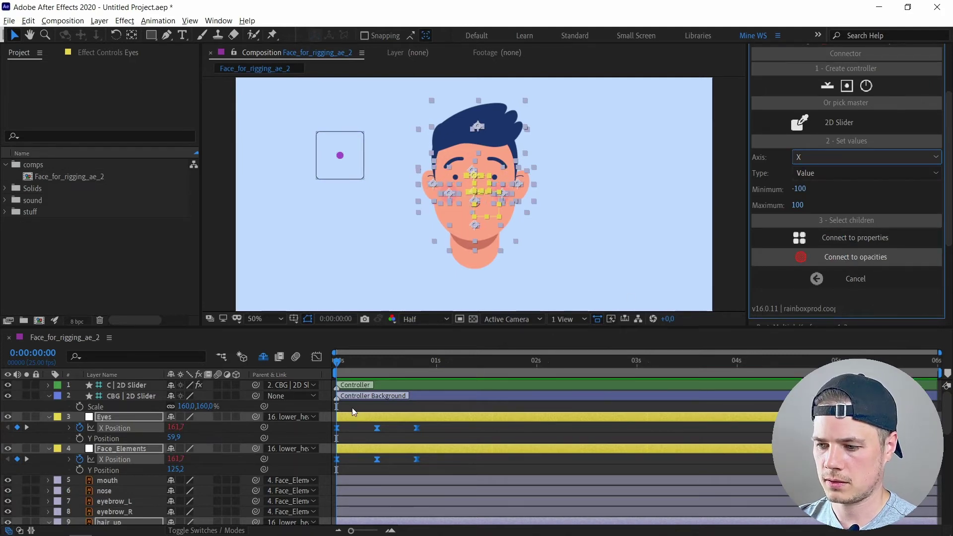
pyautogui.click(341, 155)
# - Test the slider knob, then start Y Position keyframes on every face layer
pyautogui.moveTo(357, 157)
pyautogui.mouseDown()
pyautogui.moveTo(328, 161)
pyautogui.moveTo(351, 158)
pyautogui.mouseUp()
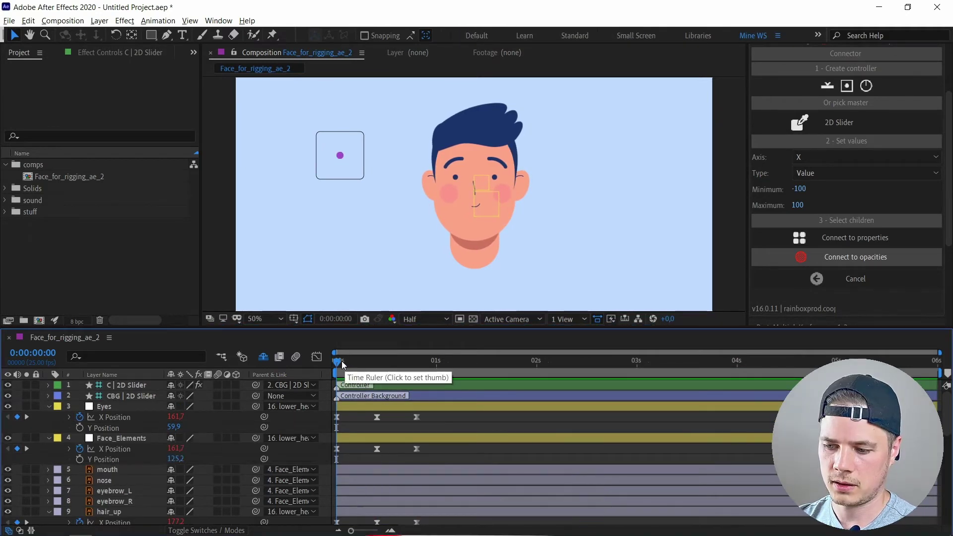
pyautogui.click(79, 428)
pyautogui.click(79, 459)
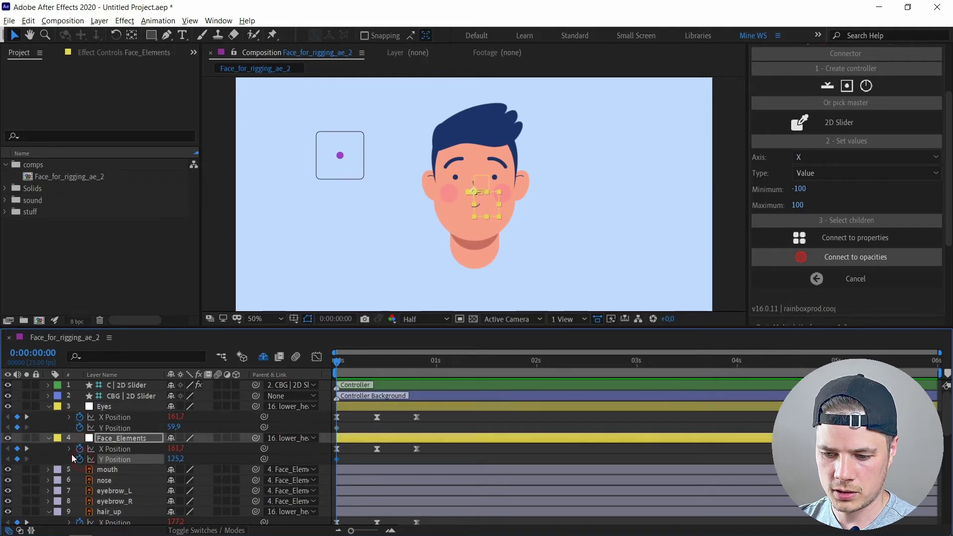
pyautogui.scroll(-2, 79, 459)
pyautogui.click(80, 470)
pyautogui.scroll(-1, 79, 470)
pyautogui.click(81, 470)
pyautogui.scroll(-2, 81, 469)
pyautogui.click(79, 470)
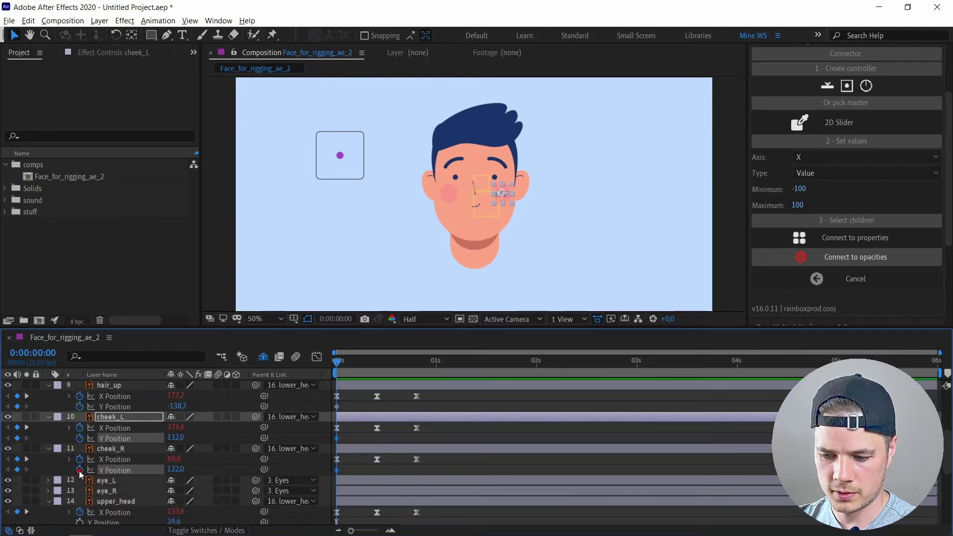
pyautogui.scroll(-3, 79, 471)
pyautogui.click(79, 470)
pyautogui.scroll(-2, 80, 470)
pyautogui.click(80, 470)
pyautogui.click(80, 470)
pyautogui.scroll(-3, 79, 470)
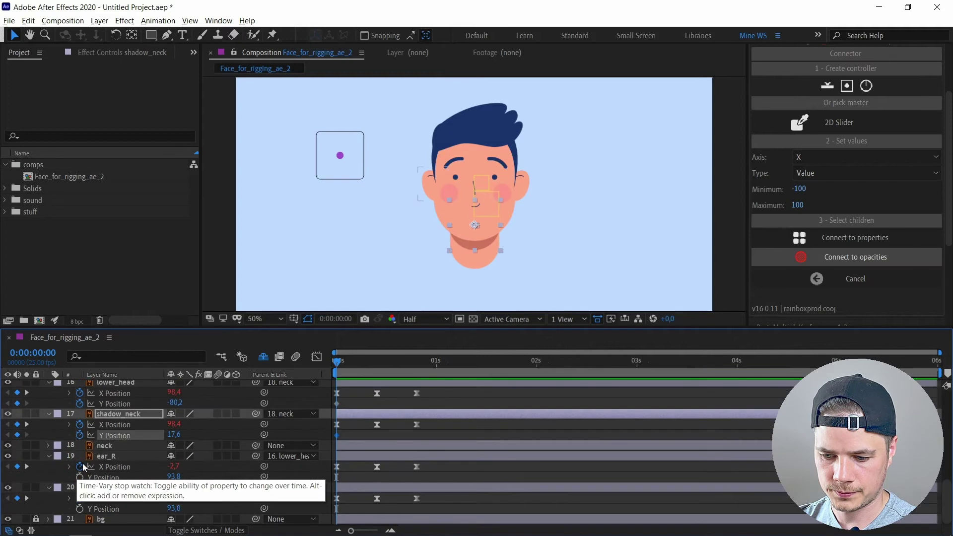
pyautogui.click(79, 477)
pyautogui.click(80, 509)
# - Add Y Position keyframes for all face layers at frame 10
pyautogui.click(376, 368)
pyautogui.click(17, 509)
pyautogui.click(17, 477)
pyautogui.click(16, 436)
pyautogui.click(17, 404)
pyautogui.scroll(1, 39, 449)
pyautogui.scroll(2, 40, 449)
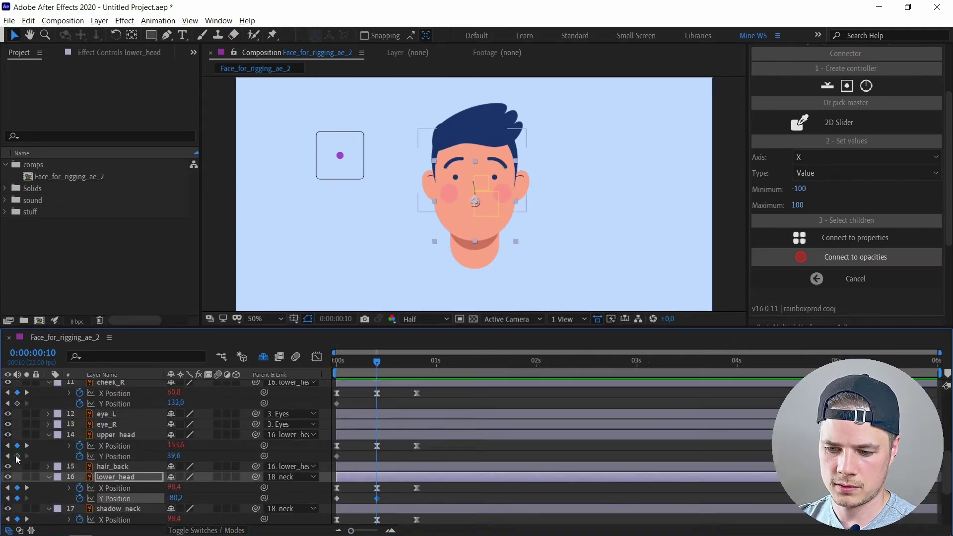
pyautogui.scroll(2, 40, 449)
pyautogui.click(17, 467)
pyautogui.click(17, 435)
pyautogui.click(18, 425)
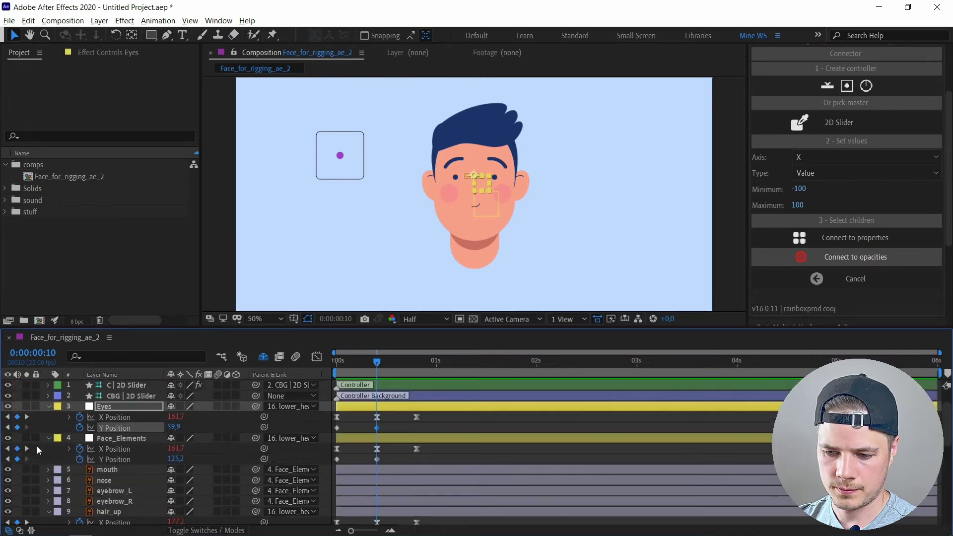
# - Add Y Position keyframes for all face layers at frame 20
pyautogui.moveTo(376, 362); pyautogui.dragTo(415, 365)
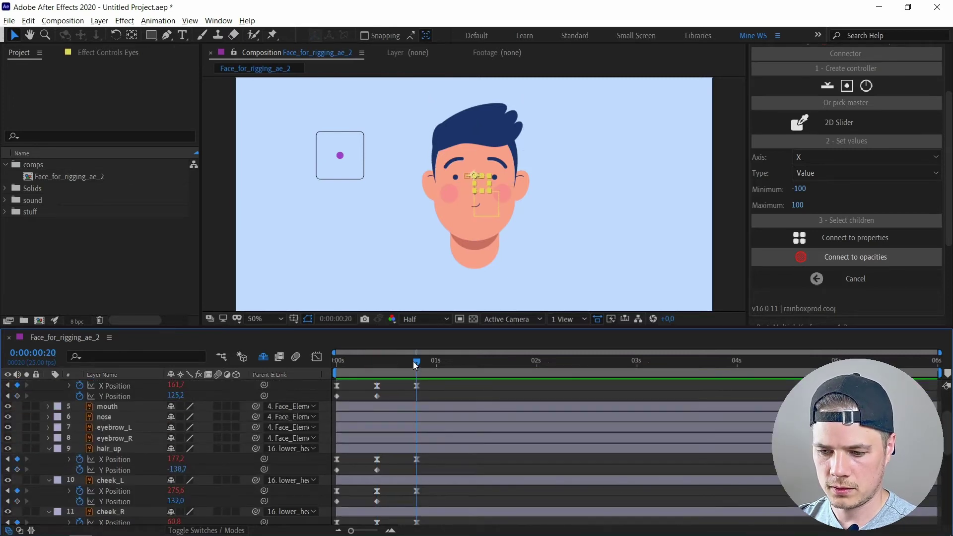
pyautogui.scroll(-5, 15, 447)
pyautogui.click(17, 406)
pyautogui.click(16, 438)
pyautogui.click(17, 471)
pyautogui.scroll(-2, 10, 467)
pyautogui.click(17, 462)
pyautogui.scroll(-2, 15, 471)
pyautogui.click(16, 477)
pyautogui.scroll(-3, 15, 477)
pyautogui.click(17, 509)
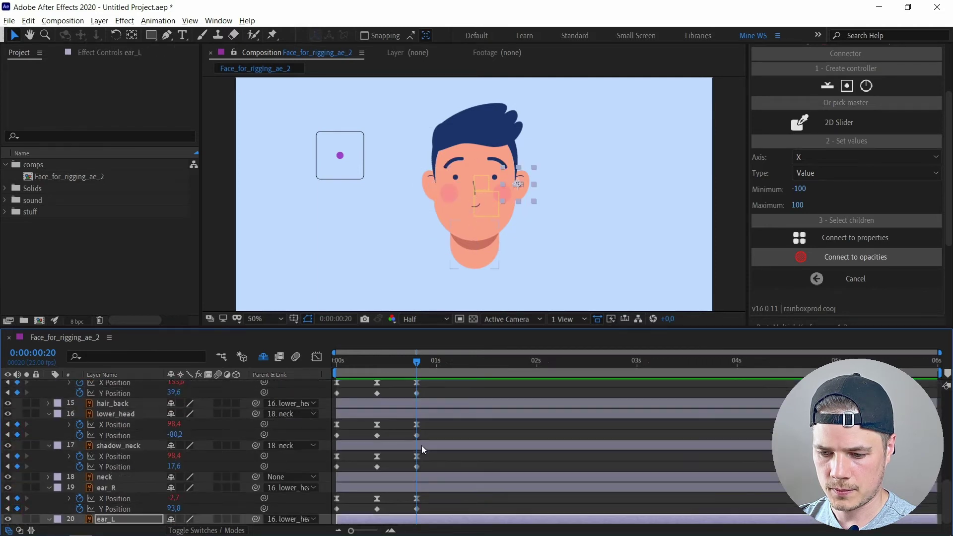
# - With the timeline maximized, select all Y Position keyframes and apply Easy Ease with F9
pyautogui.press('`')
pyautogui.moveTo(431, 148); pyautogui.dragTo(333, 138)
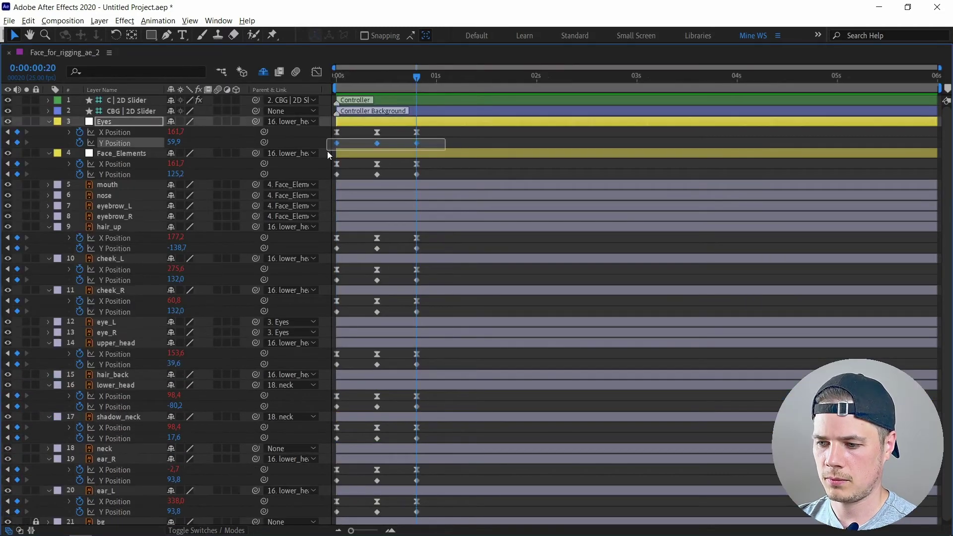
pyautogui.moveTo(437, 170); pyautogui.dragTo(341, 188)
pyautogui.moveTo(437, 243); pyautogui.dragTo(338, 253)
pyautogui.moveTo(418, 281); pyautogui.dragTo(333, 286)
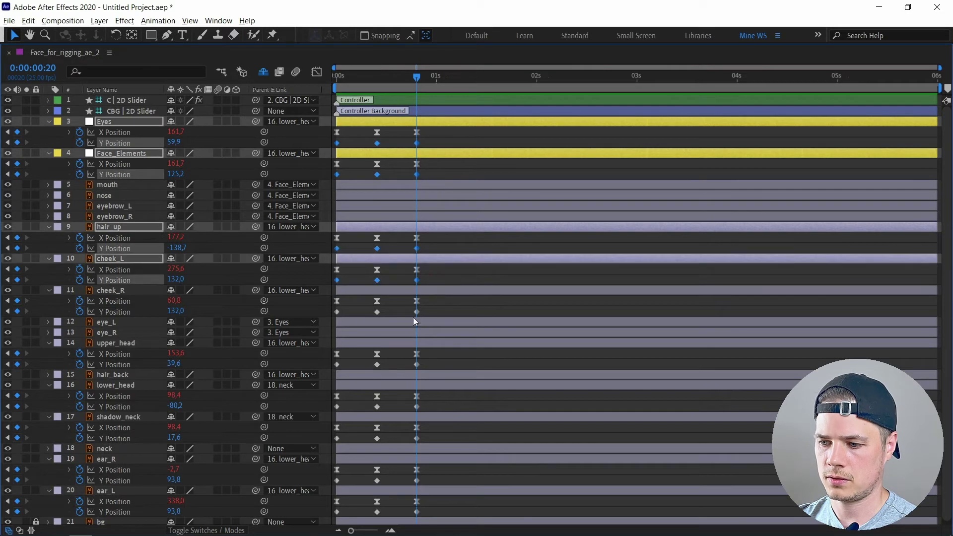
pyautogui.moveTo(422, 305); pyautogui.dragTo(331, 323)
pyautogui.moveTo(434, 359); pyautogui.dragTo(341, 370)
pyautogui.moveTo(425, 397)
pyautogui.mouseDown()
pyautogui.moveTo(338, 408)
pyautogui.moveTo(430, 437)
pyautogui.mouseUp()
pyautogui.moveTo(424, 478); pyautogui.dragTo(332, 513)
pyautogui.press('F9')
pyautogui.press('`')
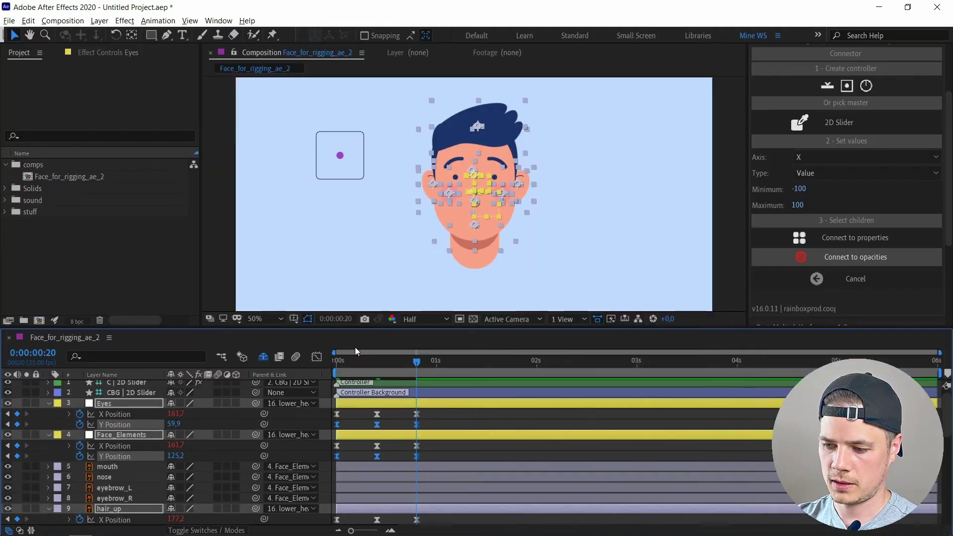
# - At 0s, select each layer's first Y Position keyframe, from the eyes to the neck shadow
pyautogui.click(337, 365)
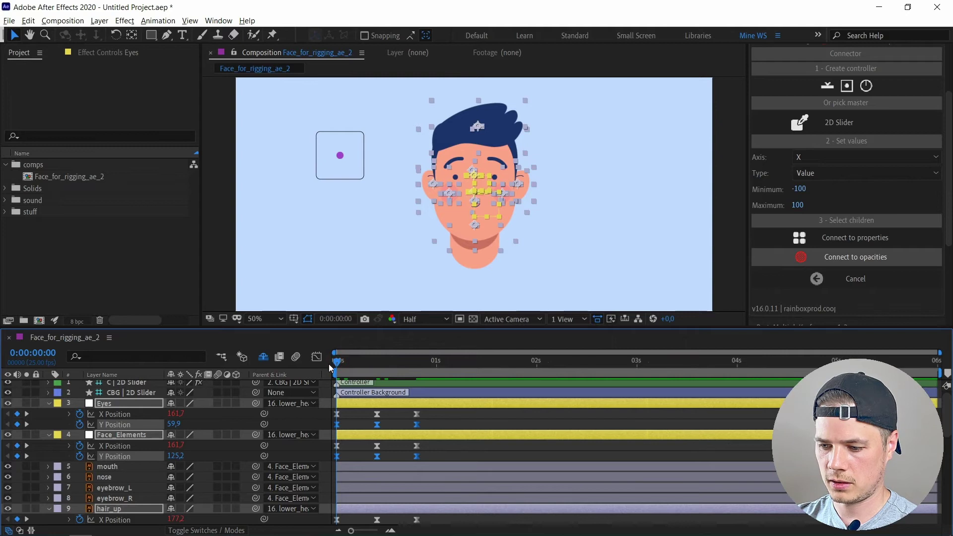
pyautogui.click(335, 428)
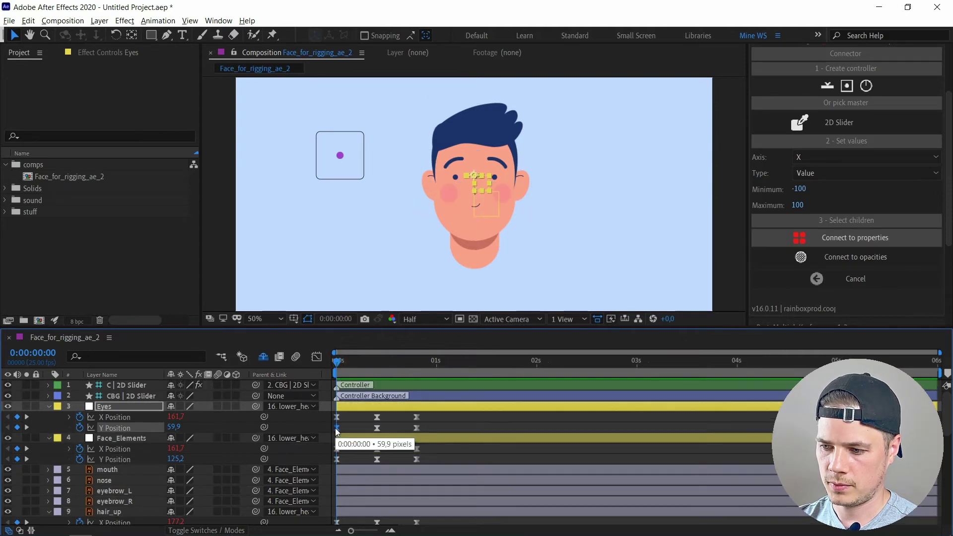
pyautogui.click(338, 459)
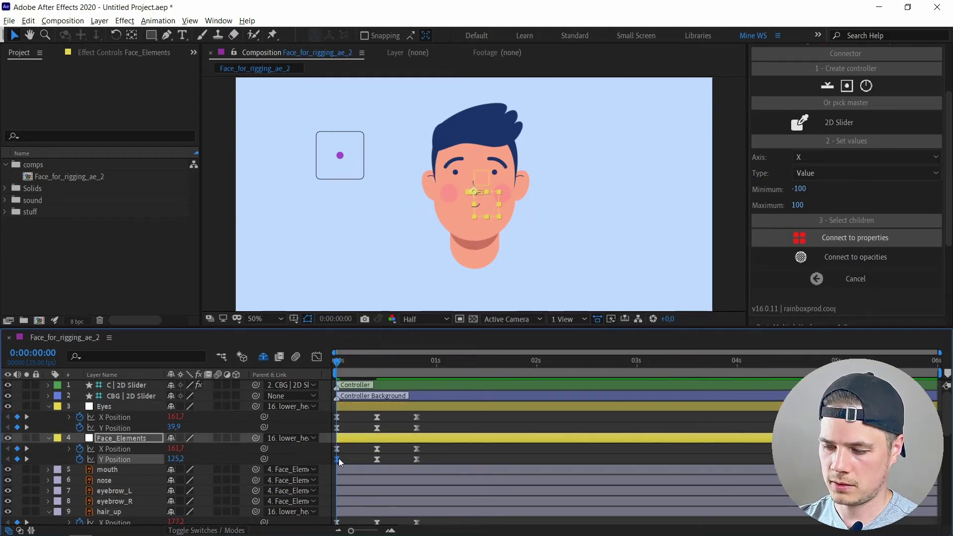
pyautogui.scroll(-3, 338, 457)
pyautogui.click(338, 437)
pyautogui.click(336, 470)
pyautogui.scroll(-3, 336, 470)
pyautogui.keyDown('shift'); pyautogui.click(336, 470); pyautogui.keyUp('shift')
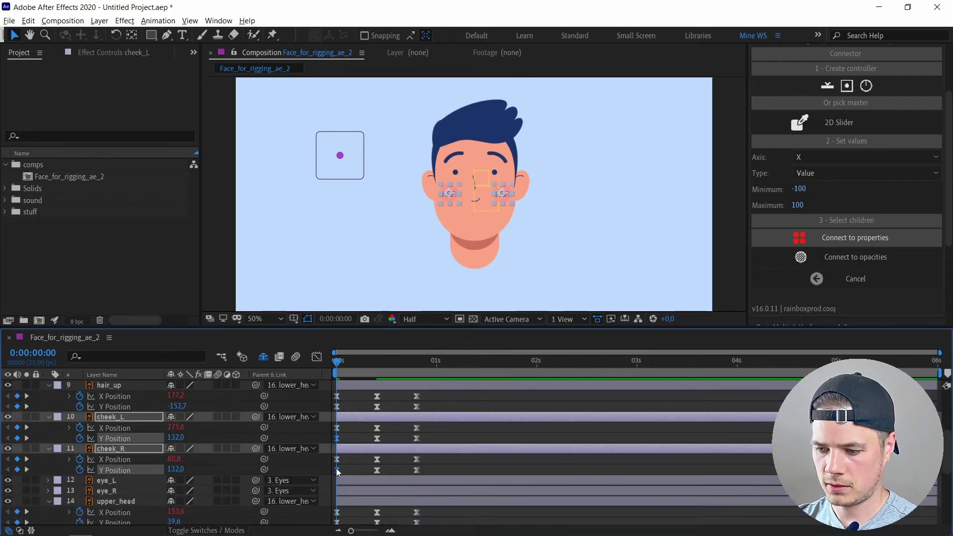
pyautogui.scroll(-3, 336, 470)
pyautogui.click(336, 460)
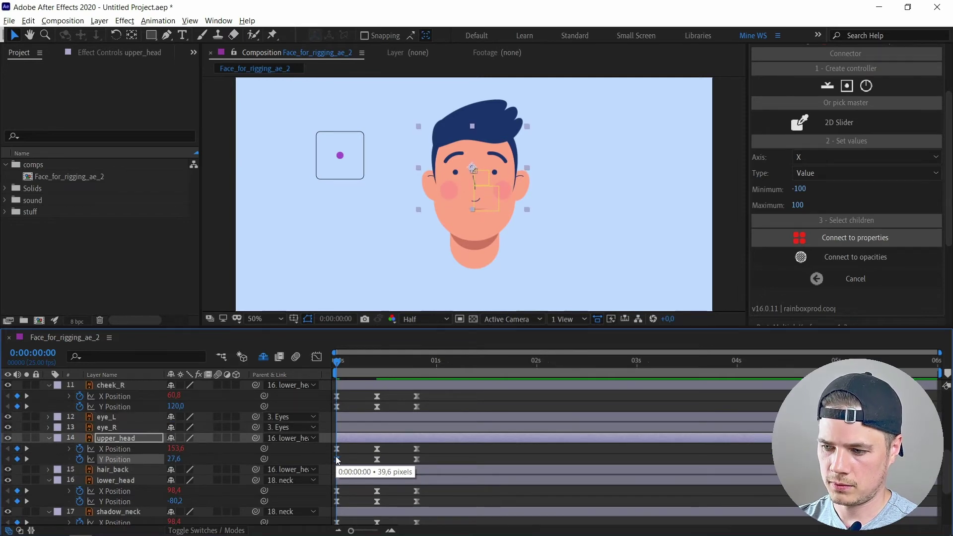
pyautogui.scroll(-3, 337, 460)
pyautogui.click(338, 472)
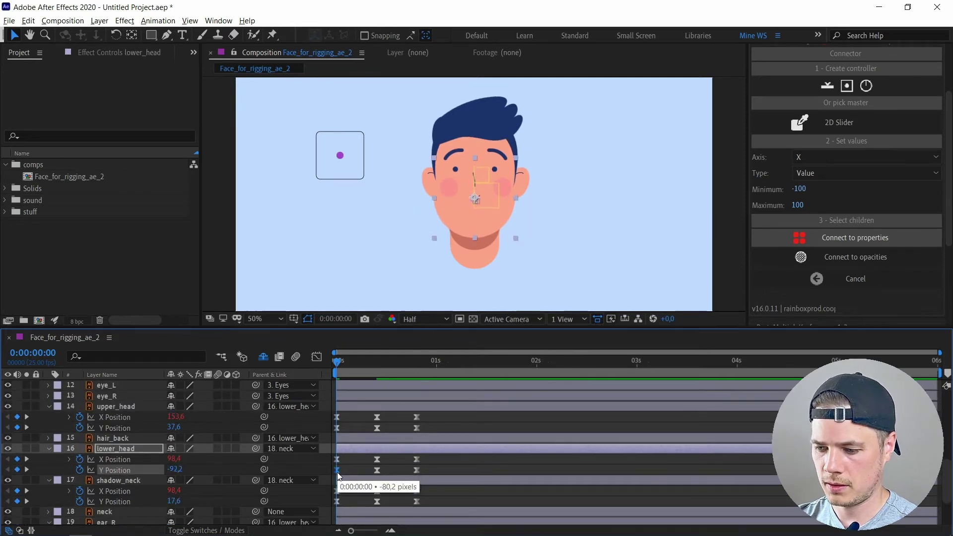
pyautogui.scroll(-3, 338, 474)
pyautogui.click(338, 471)
# - Lower both ears' first-frame Y Position from 93.8 to 111.8
pyautogui.scroll(-3, 336, 474)
pyautogui.click(337, 475)
pyautogui.keyDown('shift'); pyautogui.click(337, 509); pyautogui.keyUp('shift')
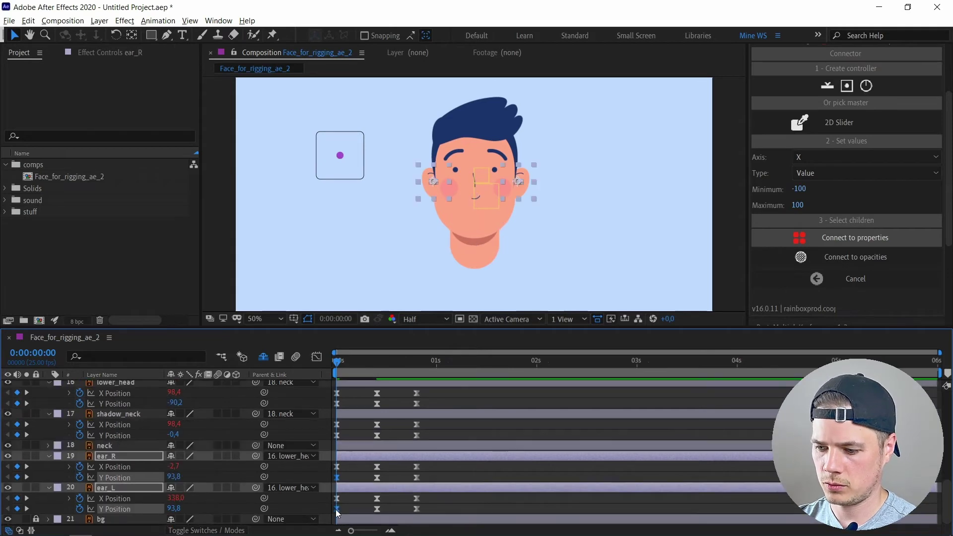
pyautogui.press('Down')
pyautogui.press('Down')
pyautogui.press('Down')
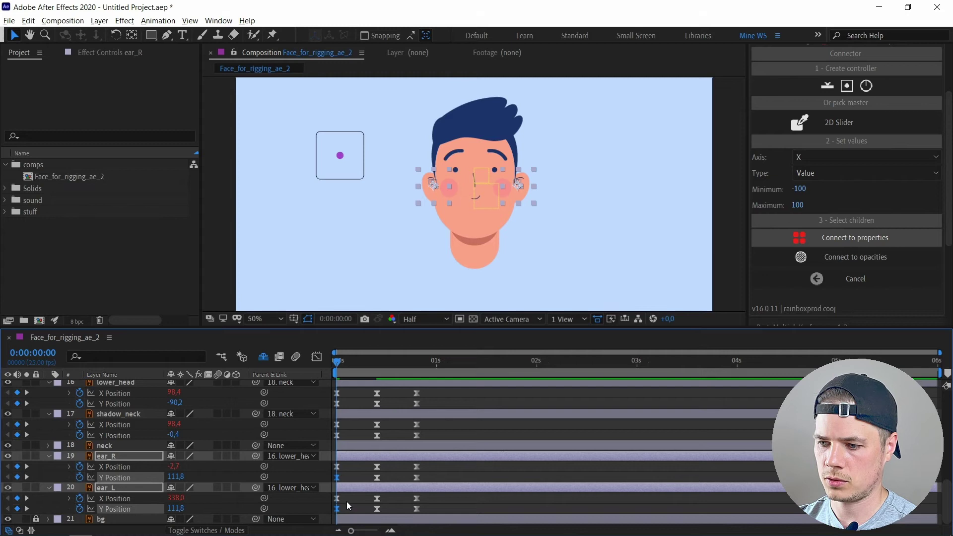
pyautogui.click(319, 364)
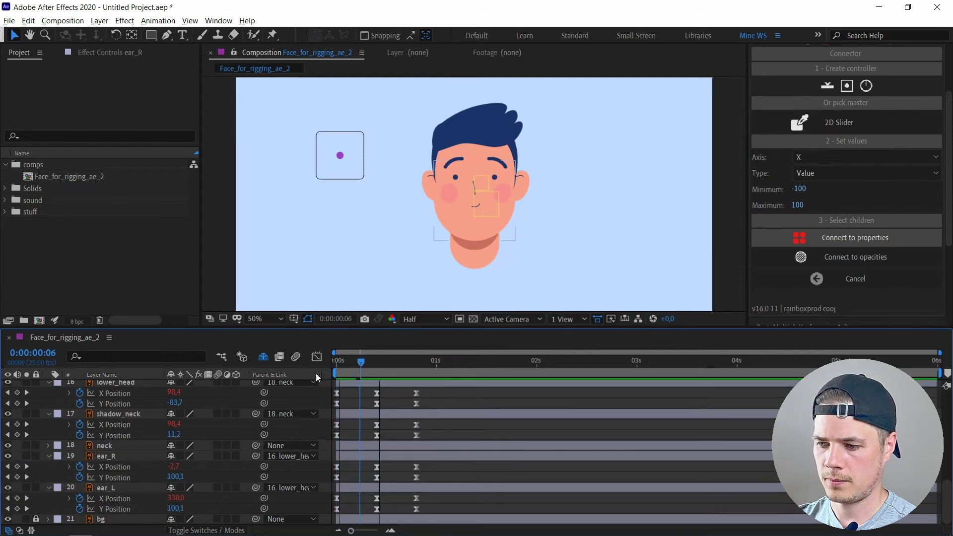
pyautogui.moveTo(347, 379); pyautogui.dragTo(419, 386)
pyautogui.scroll(10, 419, 385)
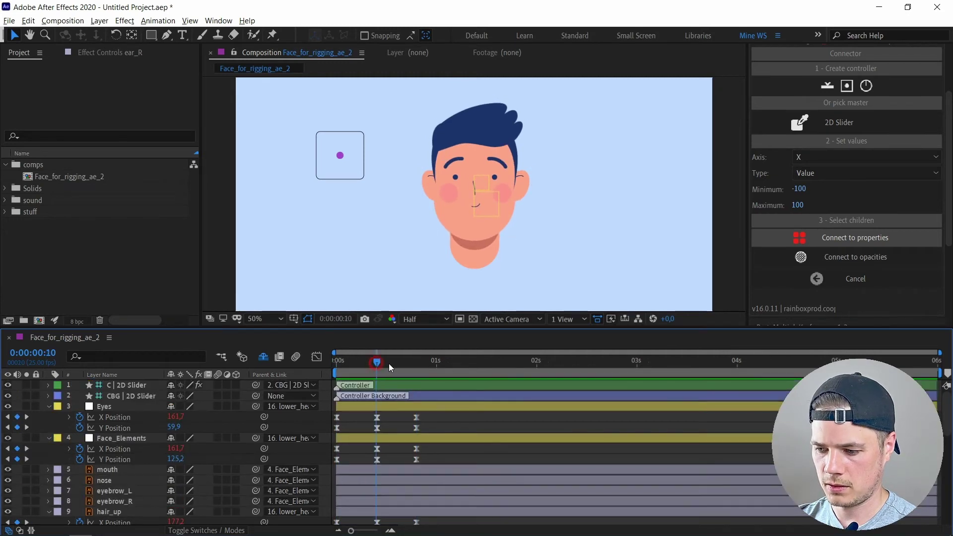
# - Lower the frame-20 Y Positions of the eyes, face features, front hair and cheeks
pyautogui.click(417, 428)
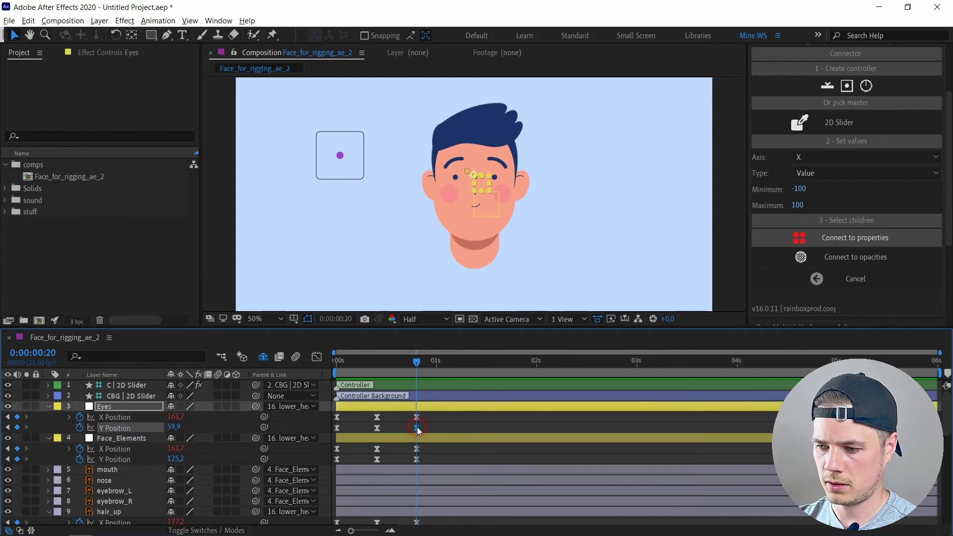
pyautogui.hotkey('shift', 'Down')
pyautogui.click(416, 459)
pyautogui.hotkey('shift', 'Down')
pyautogui.press('Down')
pyautogui.press('Down')
pyautogui.press('Down')
pyautogui.scroll(-3, 421, 463)
pyautogui.click(419, 471)
pyautogui.press('Down')
pyautogui.press('Down')
pyautogui.press('Down')
pyautogui.scroll(-3, 418, 472)
pyautogui.click(416, 470)
pyautogui.scroll(-3, 416, 470)
pyautogui.keyDown('shift'); pyautogui.click(416, 470); pyautogui.keyUp('shift')
pyautogui.hotkey('shift', 'Down')
pyautogui.press('Down')
pyautogui.press('Down')
# - Retune the frame-20 Y of upper_head to 59.6, lower_head to -70.2, and the neck shadow
pyautogui.scroll(-3, 416, 470)
pyautogui.click(418, 458)
pyautogui.hotkey('shift', 'Down')
pyautogui.hotkey('shift', 'Down')
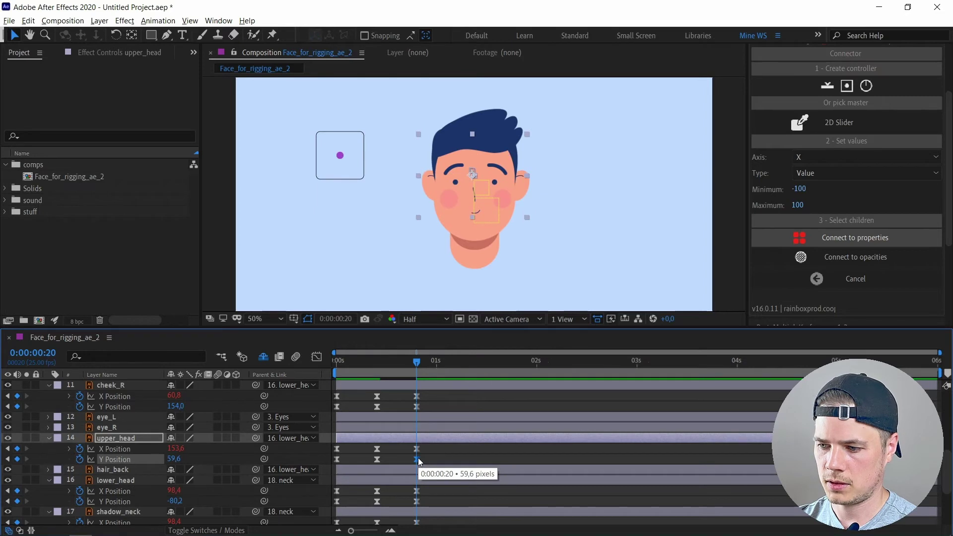
pyautogui.press('Up')
pyautogui.press('Up')
pyautogui.scroll(-3, 418, 457)
pyautogui.click(416, 438)
pyautogui.hotkey('shift', 'Down')
pyautogui.hotkey('shift', 'Down')
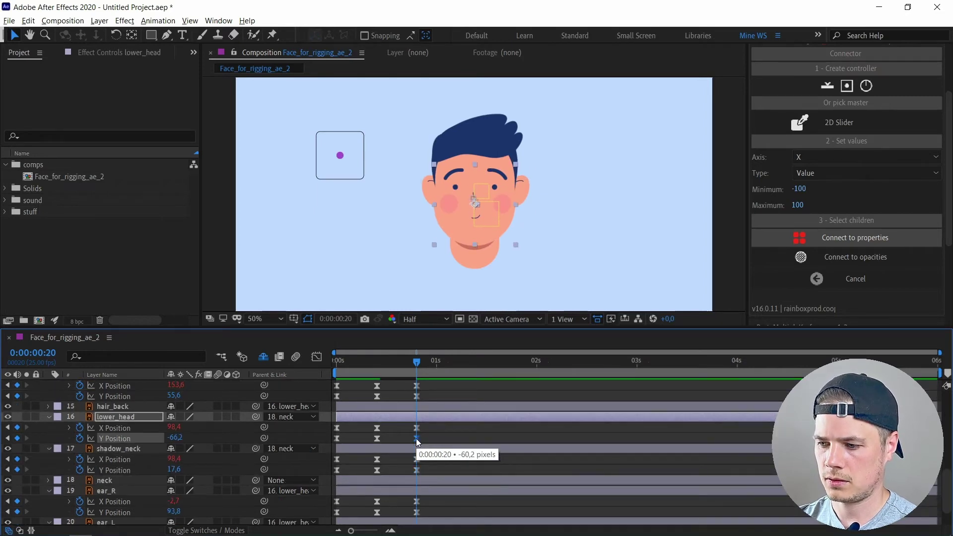
pyautogui.hotkey('shift', 'Up')
pyautogui.scroll(-3, 416, 439)
pyautogui.click(415, 437)
pyautogui.hotkey('shift', 'Down')
pyautogui.hotkey('shift', 'Down')
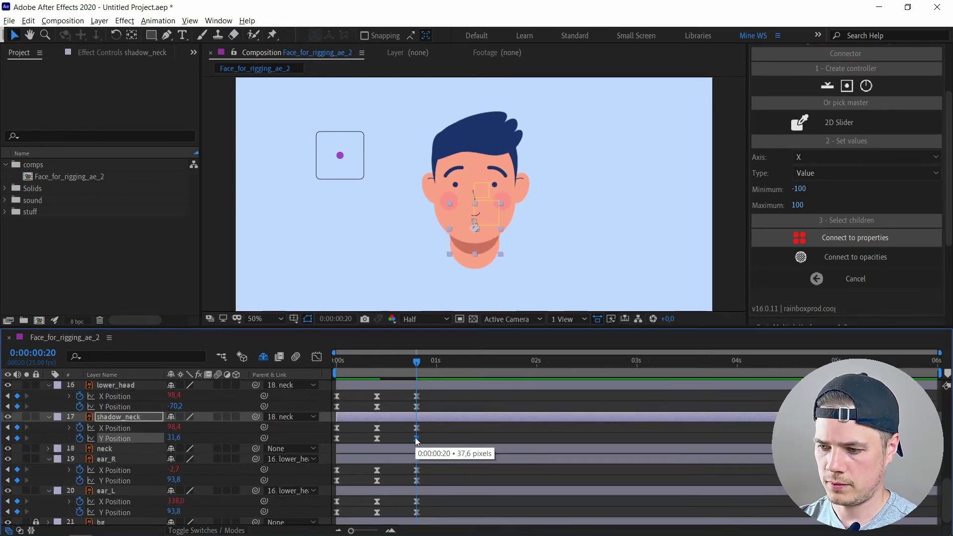
pyautogui.hotkey('shift', 'Up')
pyautogui.scroll(-1, 415, 437)
# - Raise both ears to Y 73.8 at frame 20 and preview the head animation
pyautogui.click(417, 477)
pyautogui.keyDown('shift'); pyautogui.click(418, 508); pyautogui.keyUp('shift')
pyautogui.hotkey('shift', 'Up')
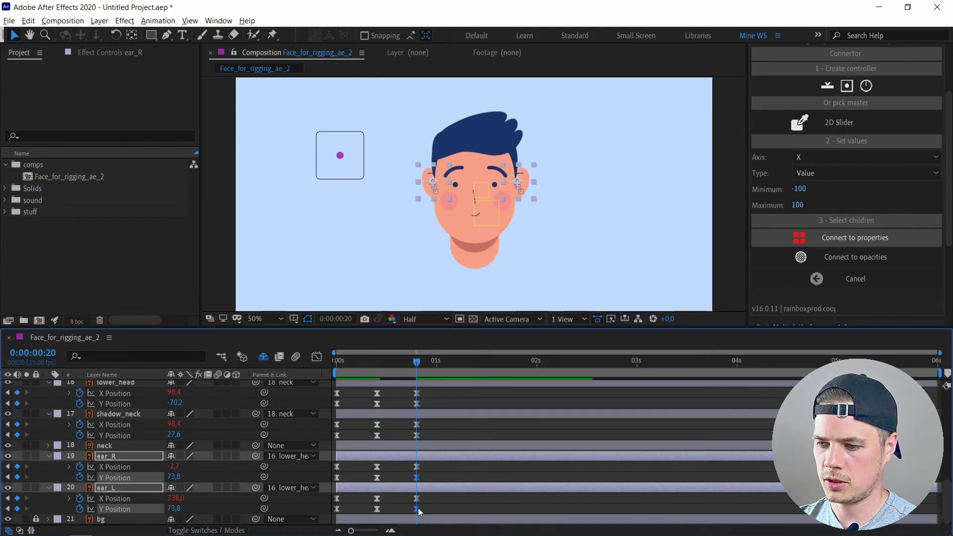
pyautogui.click(336, 367)
pyautogui.press('space')
pyautogui.press('space')
pyautogui.press('space')
pyautogui.press('space')
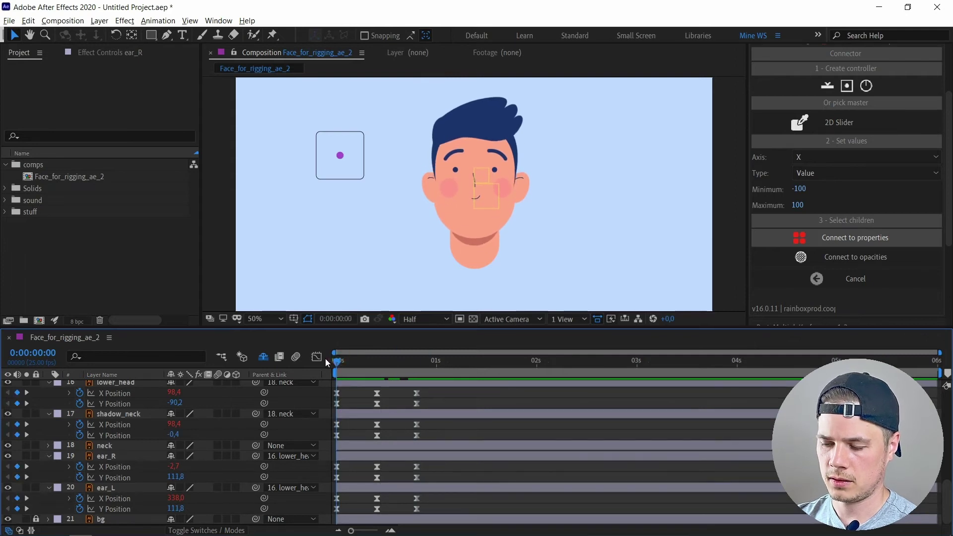
# - Marquee-select the Y Position keyframes of every face layer in the timeline
pyautogui.scroll(10, 326, 359)
pyautogui.moveTo(437, 425); pyautogui.dragTo(325, 431)
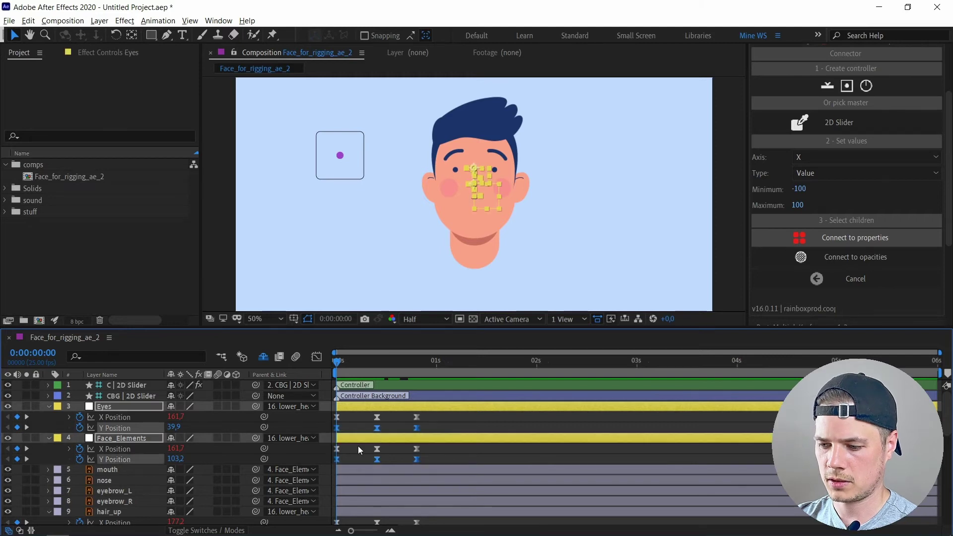
pyautogui.scroll(-5, 359, 446)
pyautogui.moveTo(427, 462); pyautogui.dragTo(333, 449)
pyautogui.moveTo(421, 489); pyautogui.dragTo(341, 474)
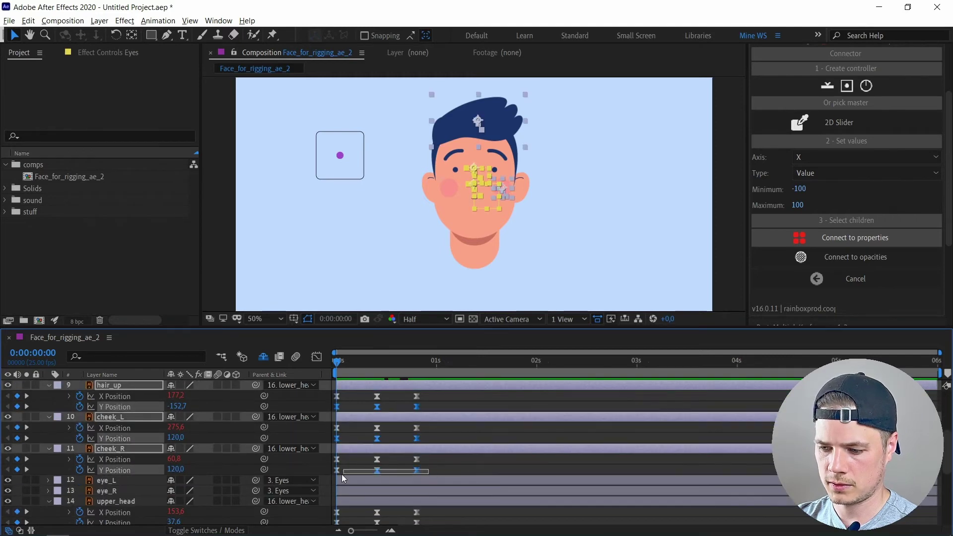
pyautogui.scroll(-5, 429, 457)
pyautogui.moveTo(422, 434); pyautogui.dragTo(333, 442)
pyautogui.moveTo(422, 467); pyautogui.dragTo(328, 480)
pyautogui.scroll(-3, 369, 485)
pyautogui.moveTo(425, 506); pyautogui.dragTo(328, 516)
# - Set the Duik Connector axis to Y, connect the keyframes, and test the slider knob
pyautogui.click(799, 238)
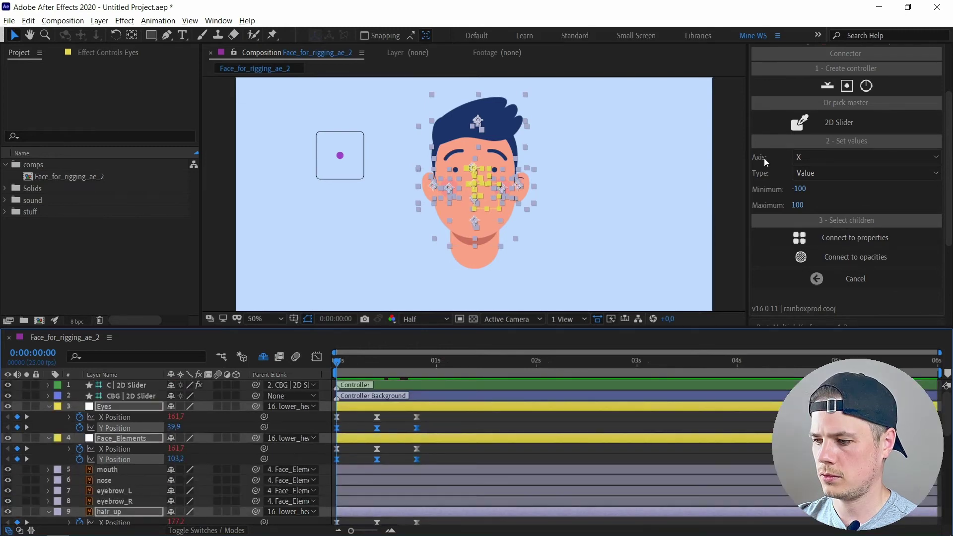
pyautogui.click(802, 157)
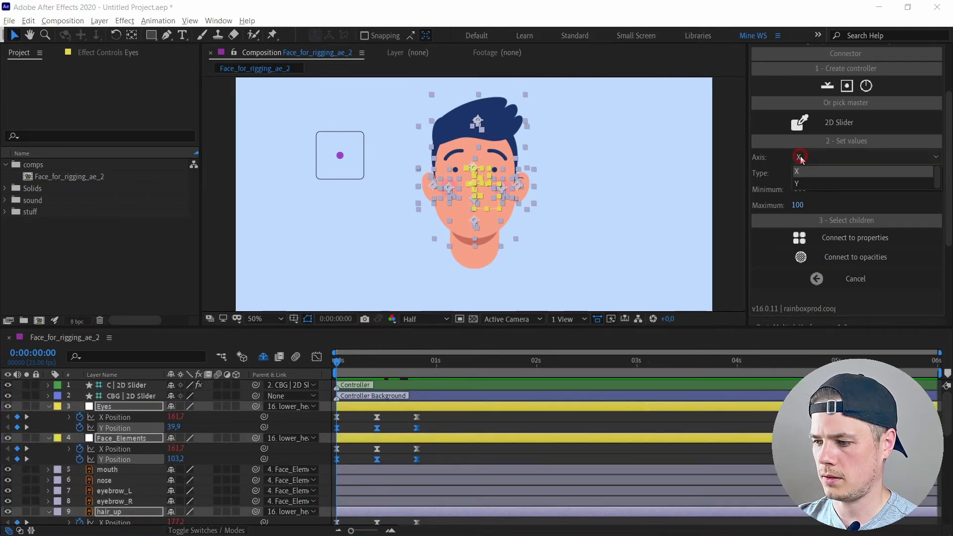
pyautogui.click(806, 182)
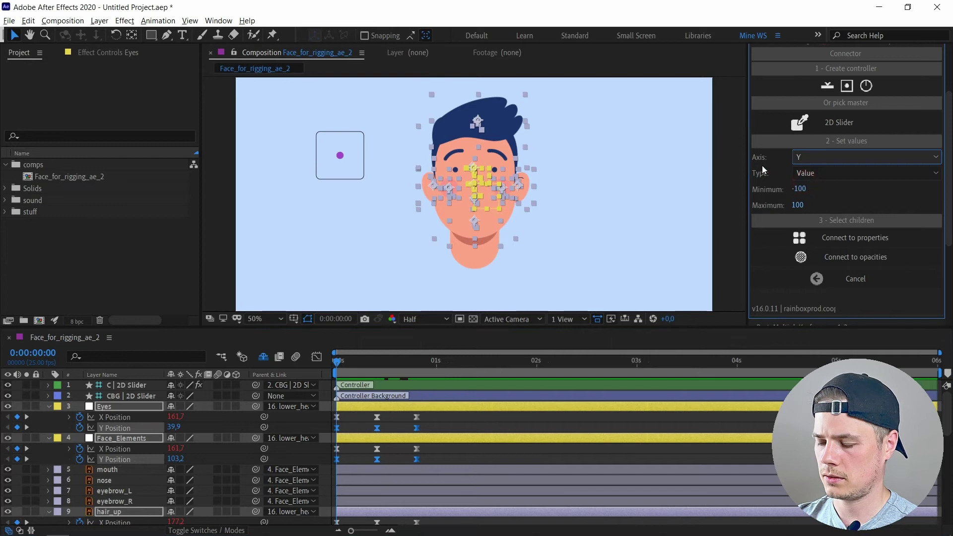
pyautogui.click(839, 238)
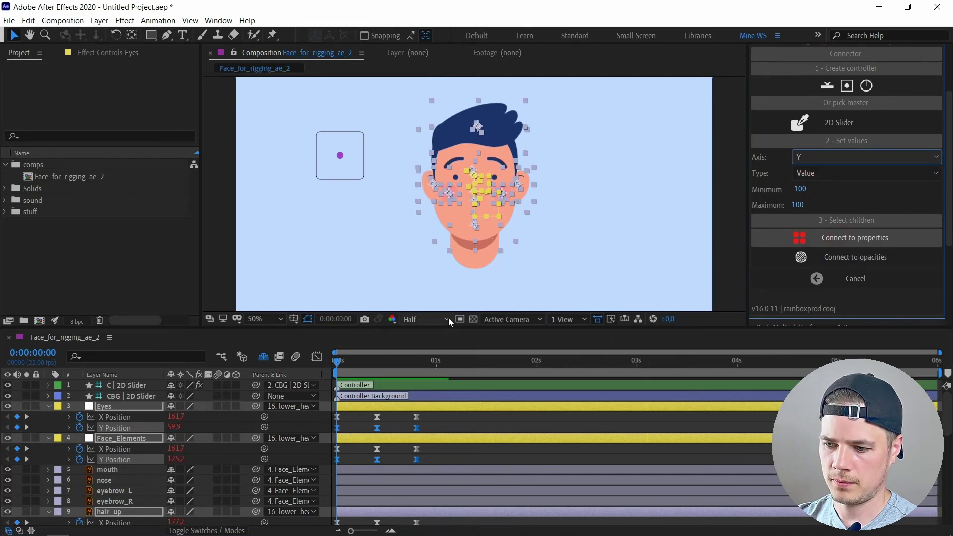
pyautogui.click(340, 160)
pyautogui.moveTo(340, 159)
pyautogui.mouseDown()
pyautogui.moveTo(367, 141)
pyautogui.moveTo(314, 154)
pyautogui.moveTo(342, 158)
pyautogui.mouseUp()
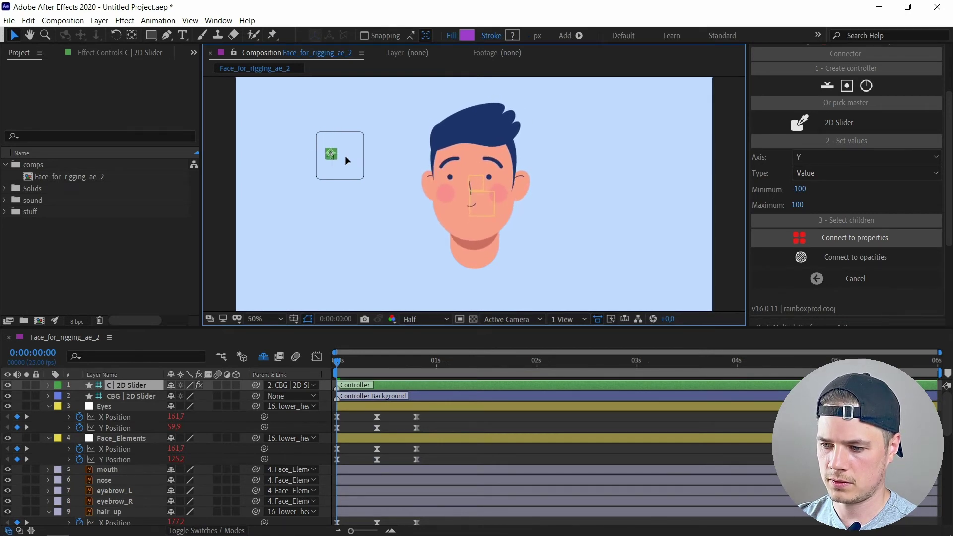
# - Collapse all layers' expanded properties and deselect them
pyautogui.click(128, 408)
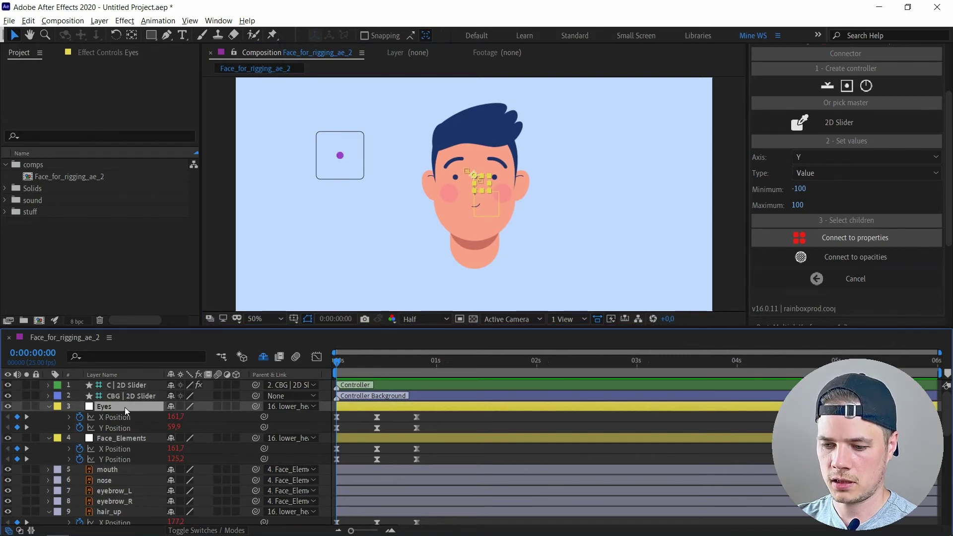
pyautogui.hotkey('ctrl', 'a')
pyautogui.click(50, 408)
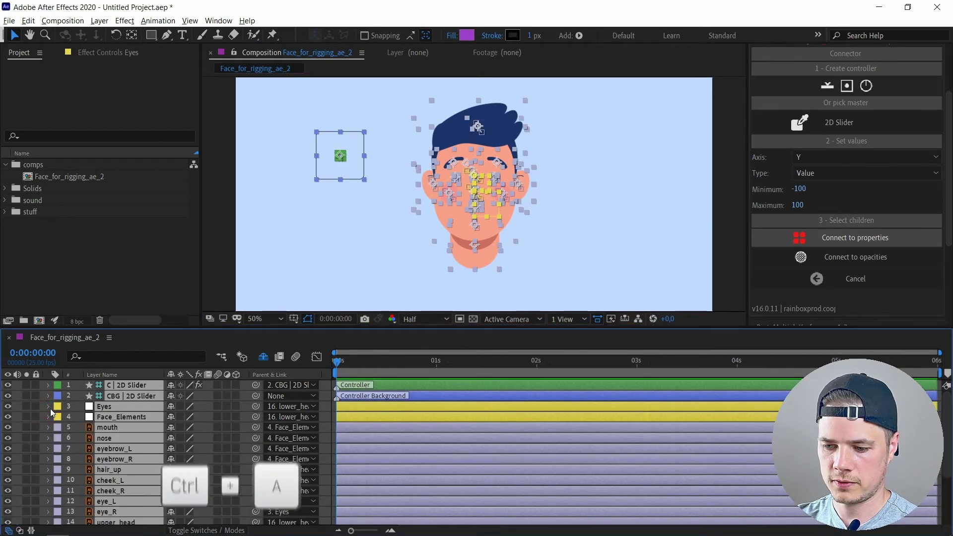
pyautogui.click(331, 362)
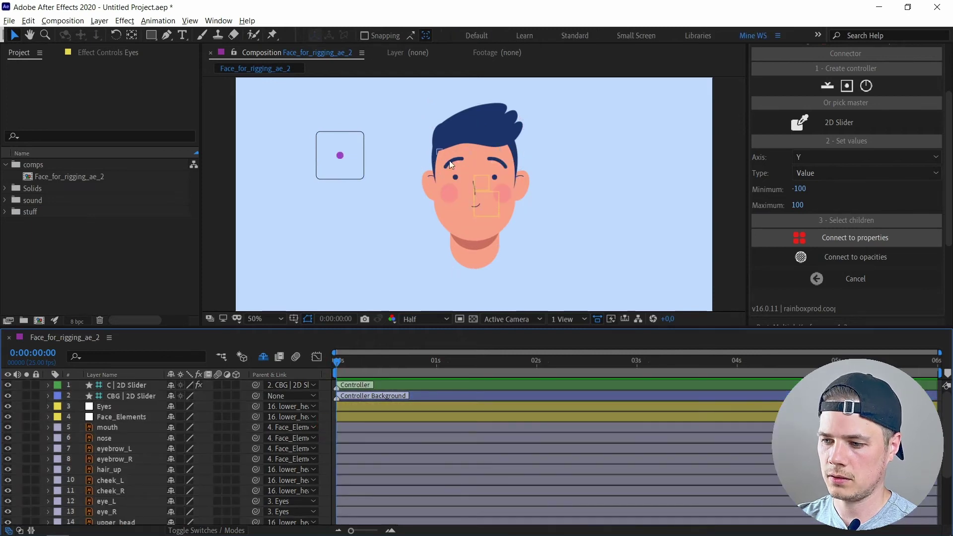
# - Add starting Scale keyframes at 167% on eye_L and eye_R at frame 0
pyautogui.click(454, 178)
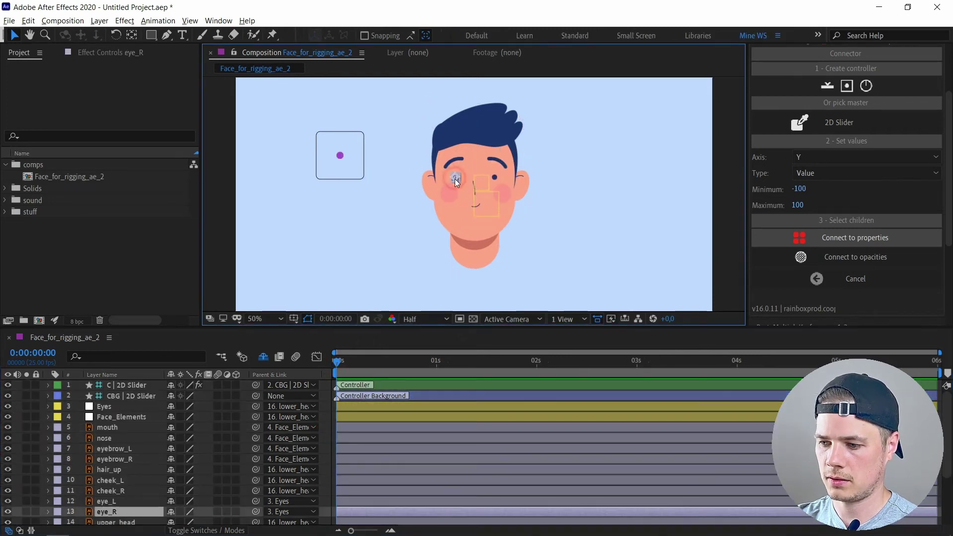
pyautogui.keyDown('shift'); pyautogui.click(494, 177); pyautogui.keyUp('shift')
pyautogui.press('s')
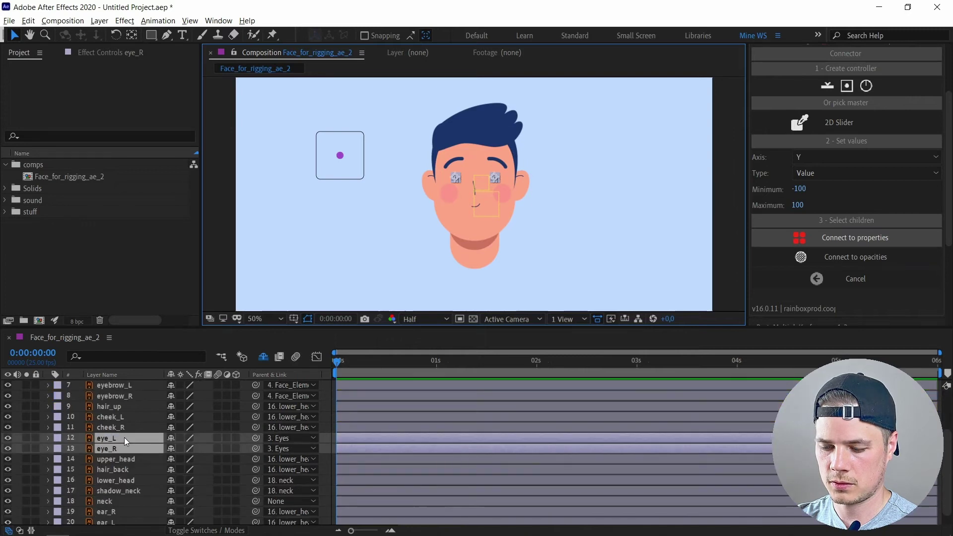
pyautogui.scroll(2, 350, 359)
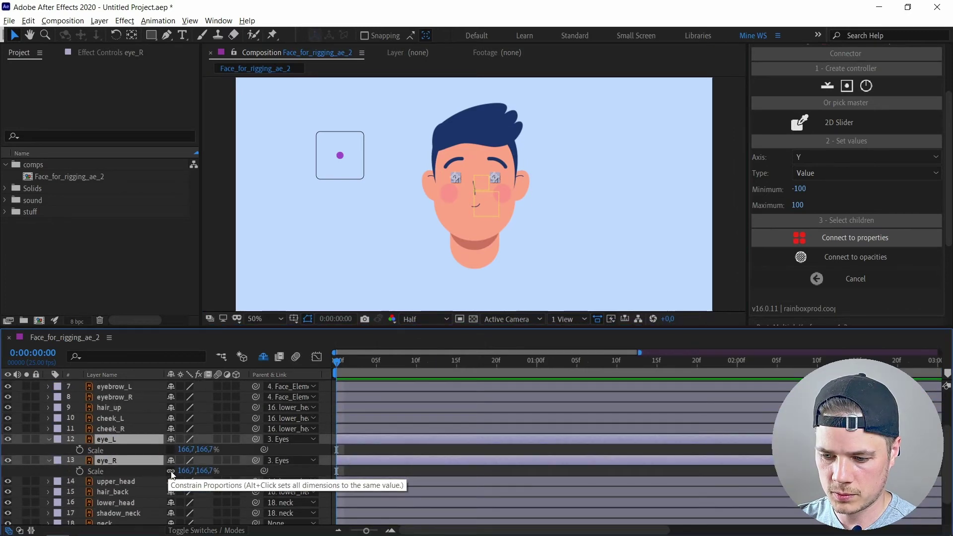
pyautogui.click(79, 471)
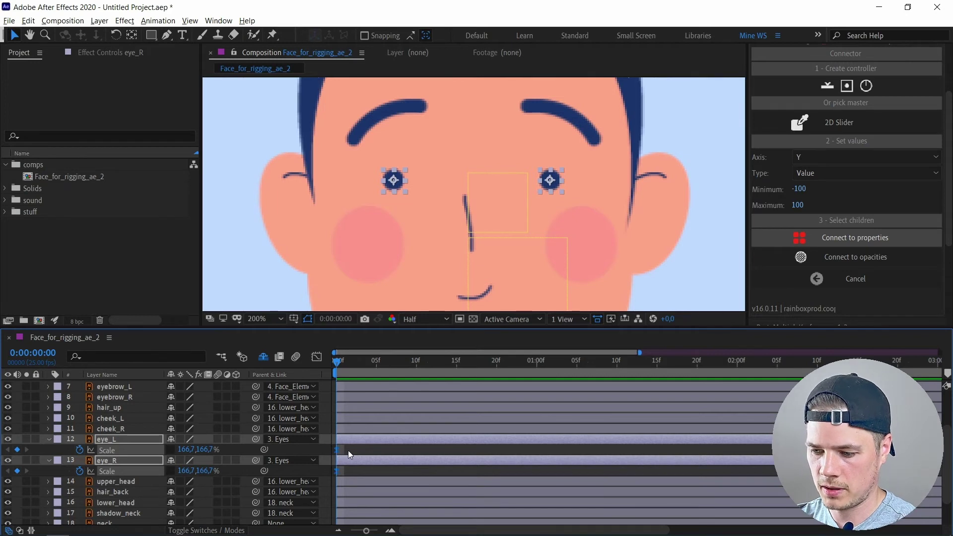
# - At frame 5, set both eyes' vertical scale to 20
pyautogui.hotkey('ctrl', 'Right')
pyautogui.hotkey('ctrl', 'Right')
pyautogui.hotkey('ctrl', 'Right')
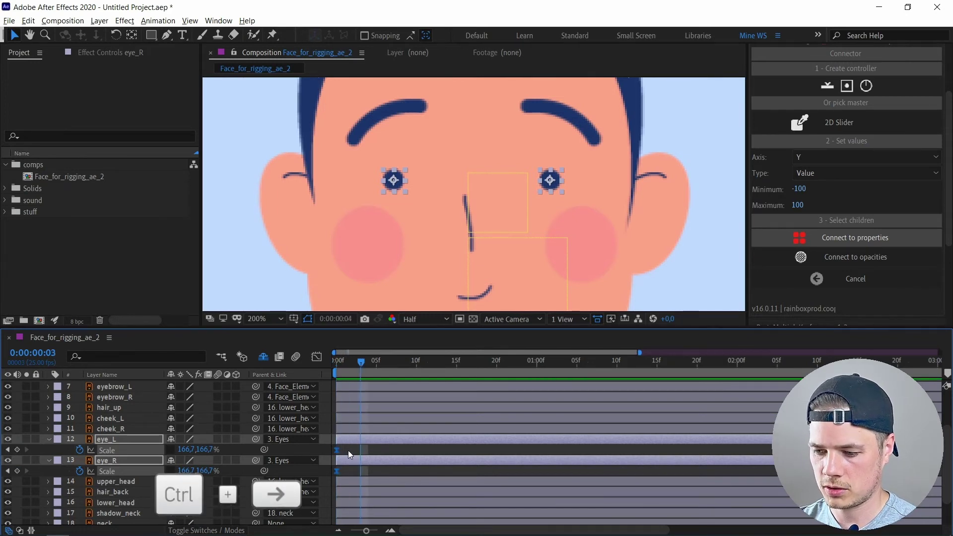
pyautogui.hotkey('ctrl', 'Right')
pyautogui.hotkey('ctrl', 'Right')
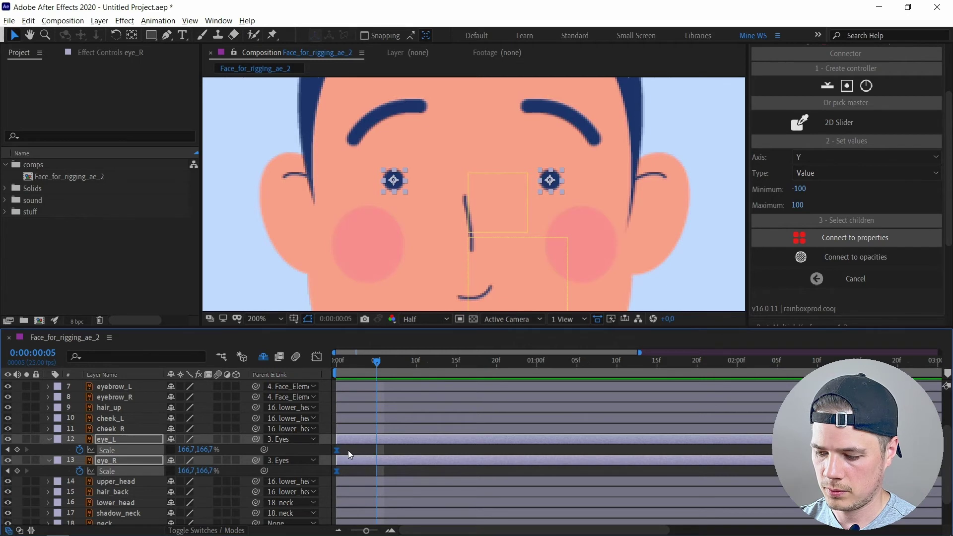
pyautogui.click(215, 449)
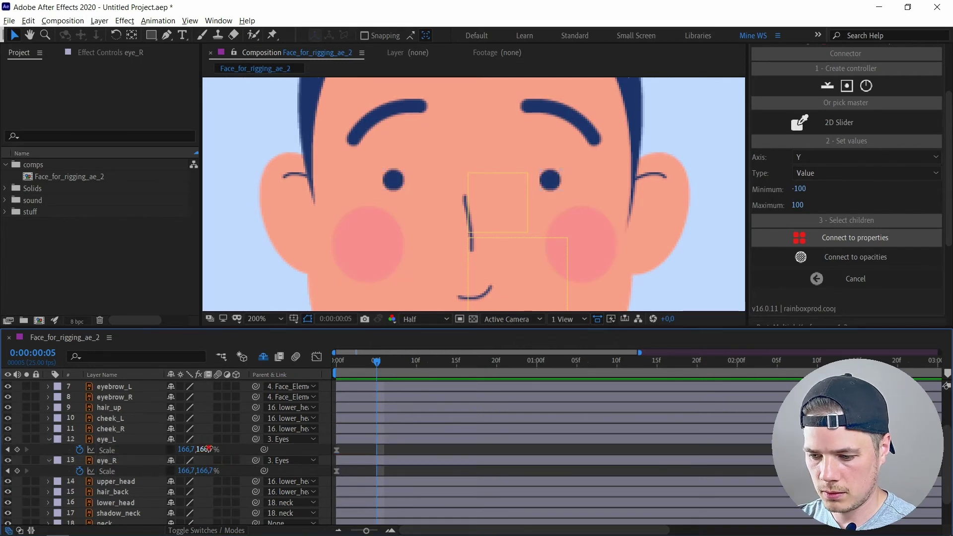
pyautogui.write('20')
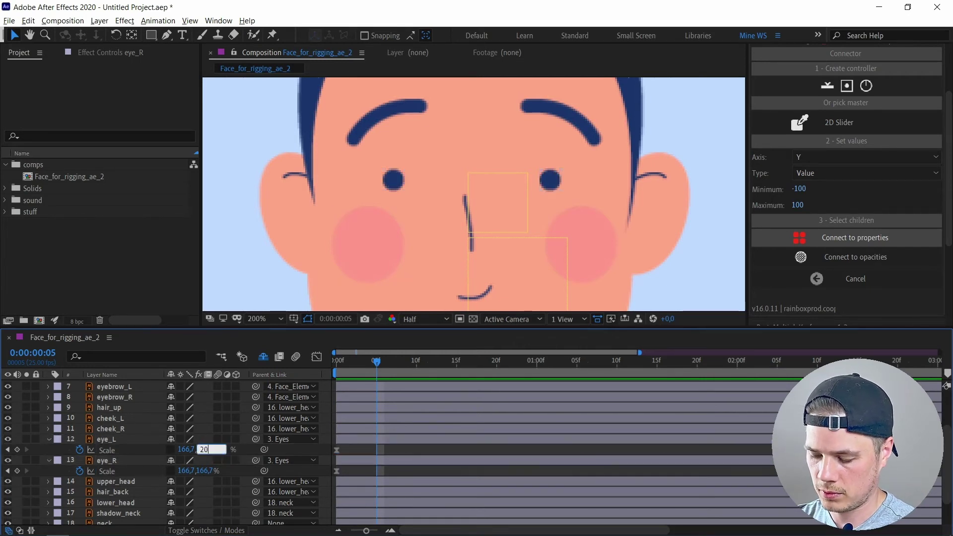
pyautogui.click(204, 471)
pyautogui.write('20')
pyautogui.press('Return')
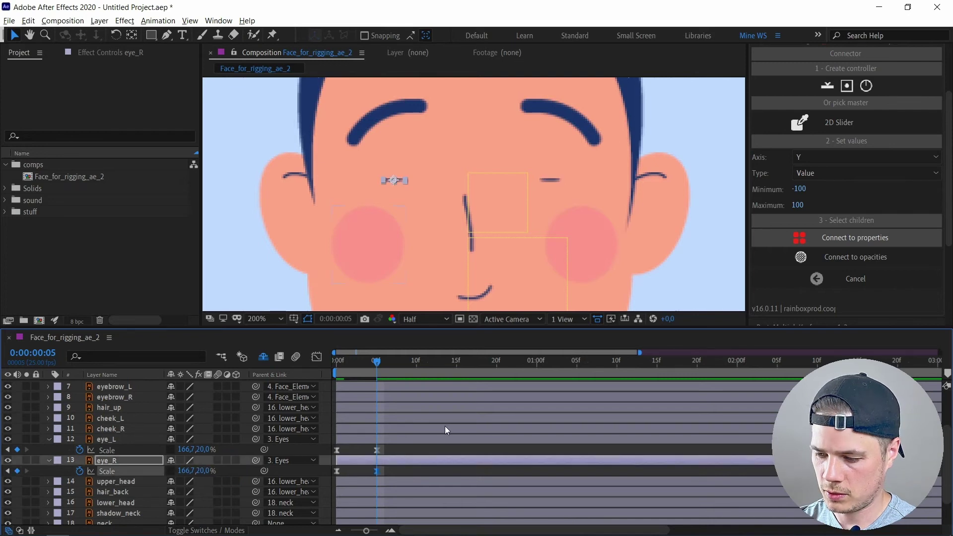
# - Copy each eye's frame-0 scale keyframe and paste it at frame 10
pyautogui.press('pagedown')
pyautogui.press('pagedown')
pyautogui.press('pagedown')
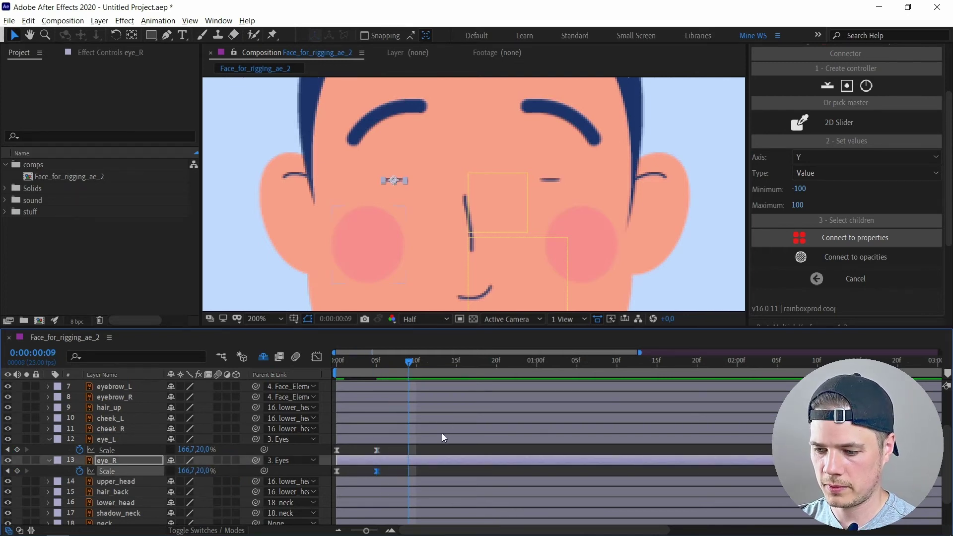
pyautogui.click(296, 450)
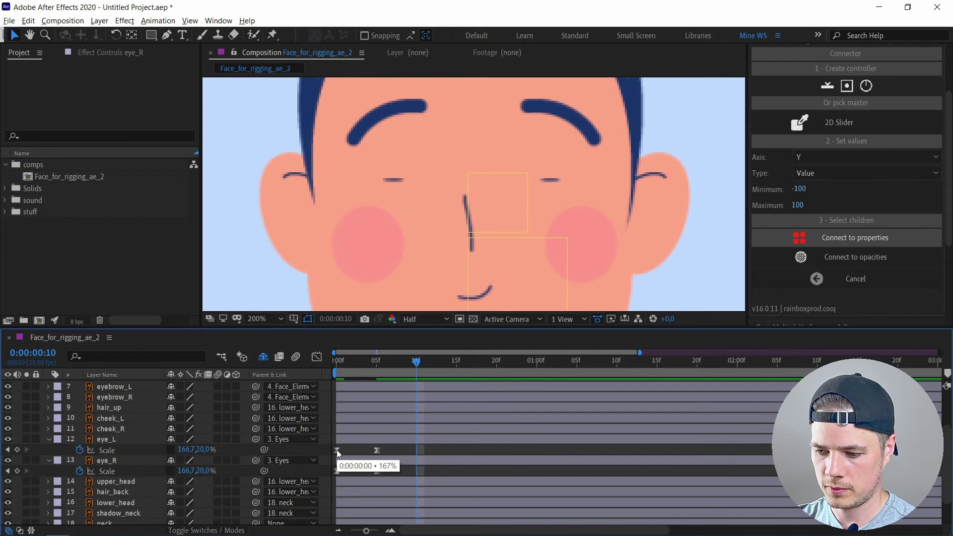
pyautogui.click(337, 450)
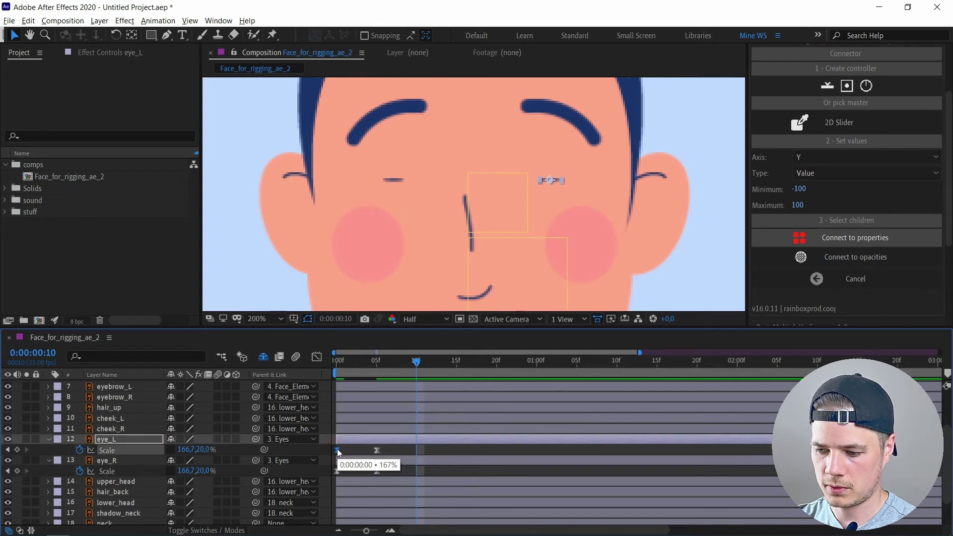
pyautogui.hotkey('ctrl', 'c')
pyautogui.hotkey('ctrl', 'v')
pyautogui.click(338, 471)
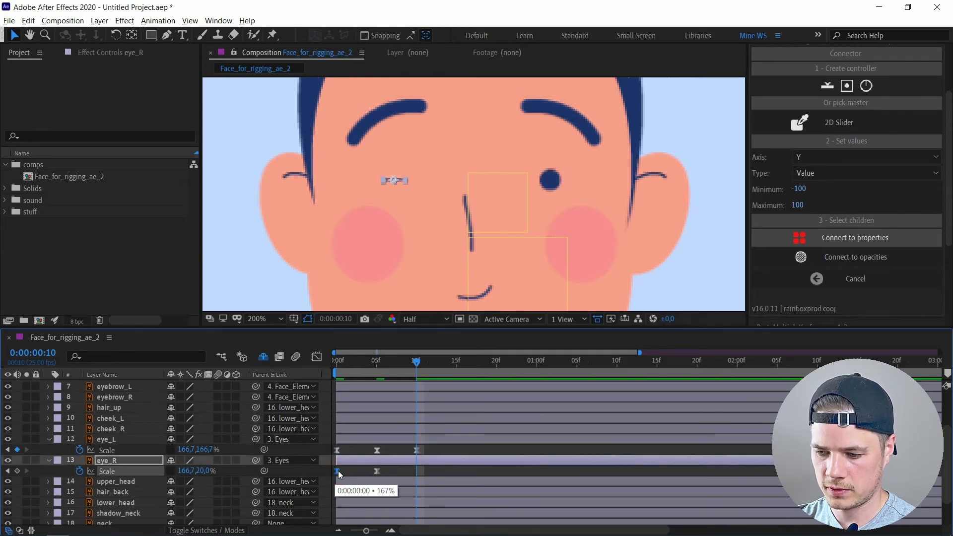
pyautogui.hotkey('ctrl', 'c')
pyautogui.hotkey('ctrl', 'v')
# - Preview the blink, return to the start, and fit the composition in view
pyautogui.moveTo(342, 362)
pyautogui.mouseDown()
pyautogui.moveTo(396, 381)
pyautogui.moveTo(309, 372)
pyautogui.mouseUp()
pyautogui.press('space')
pyautogui.click(341, 364)
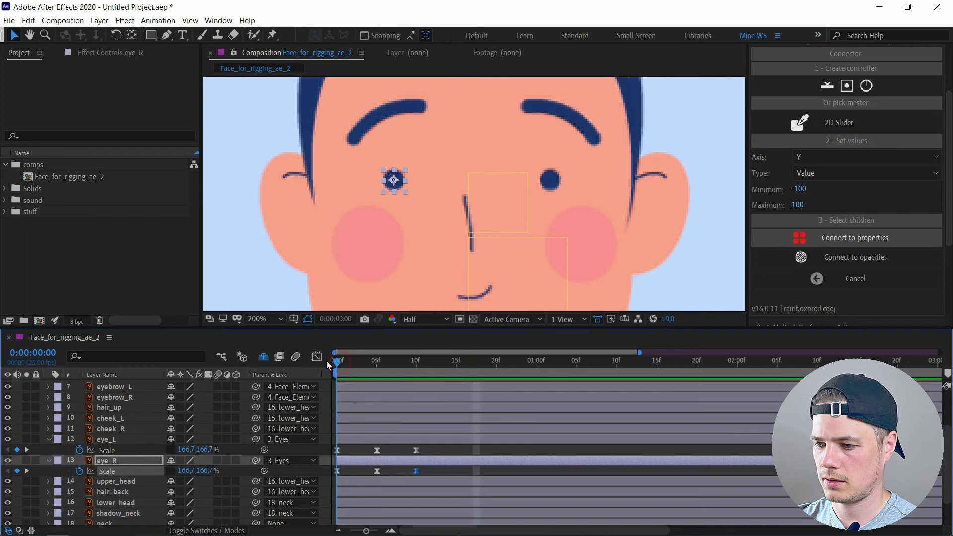
pyautogui.hotkey('shift', '/')
pyautogui.scroll(3, 806, 134)
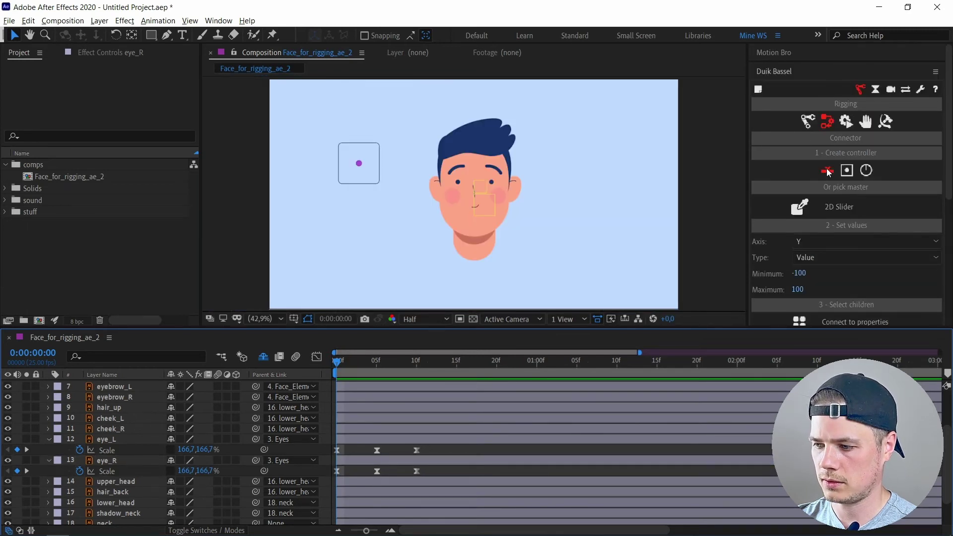
# - Create a Duik slider right of the face, scale its background to 160%, and select the eye scale keyframes
pyautogui.click(828, 172)
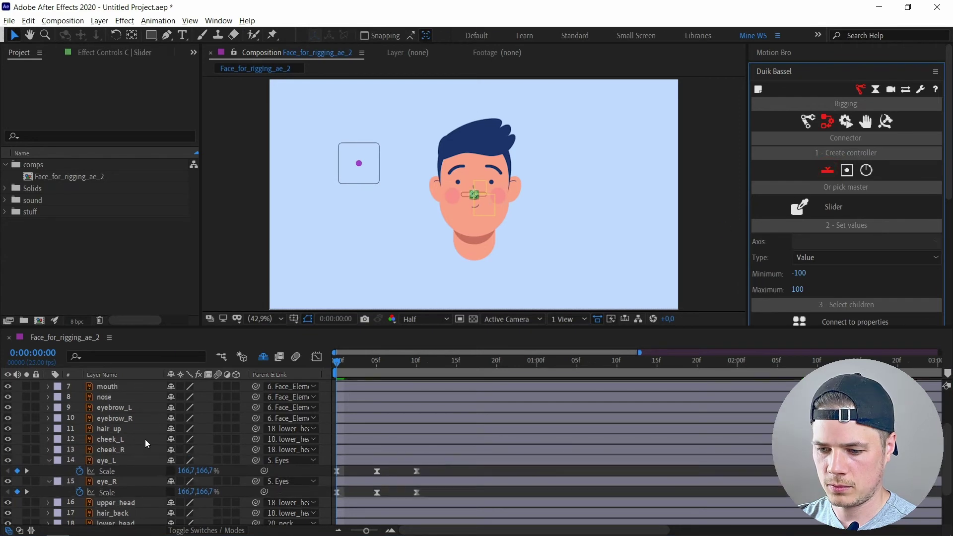
pyautogui.moveTo(468, 197); pyautogui.dragTo(549, 181)
pyautogui.click(134, 396)
pyautogui.press('s')
pyautogui.click(188, 406)
pyautogui.write('160')
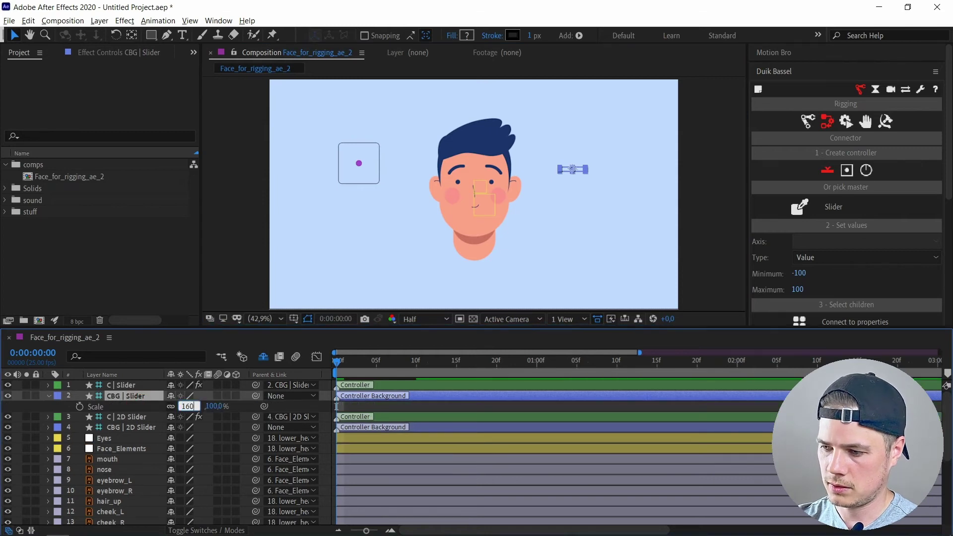
pyautogui.press('Return')
pyautogui.moveTo(591, 162); pyautogui.dragTo(598, 156)
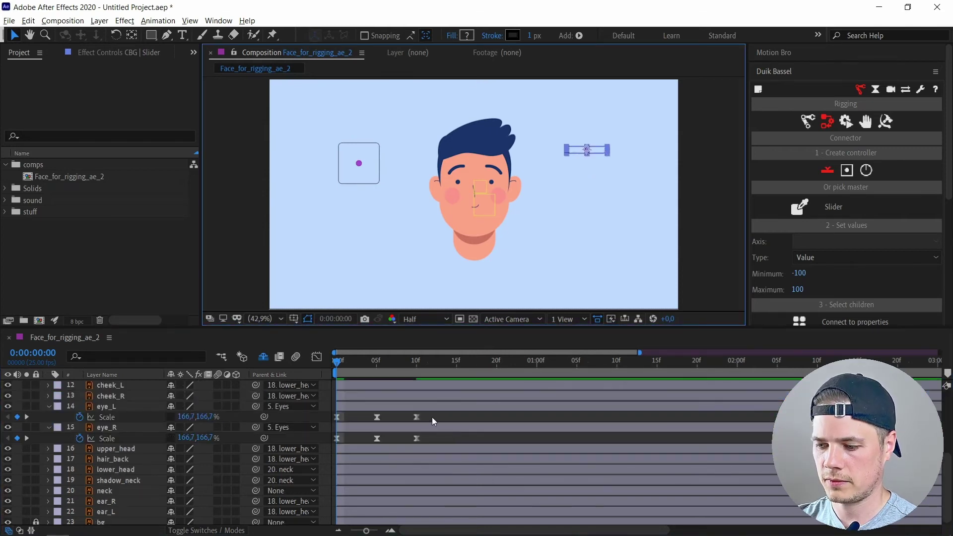
pyautogui.moveTo(431, 416); pyautogui.dragTo(326, 445)
# - Connect both eyes' Scale keyframes to the new Slider and nudge its knob to test the blink
pyautogui.scroll(-3, 762, 220)
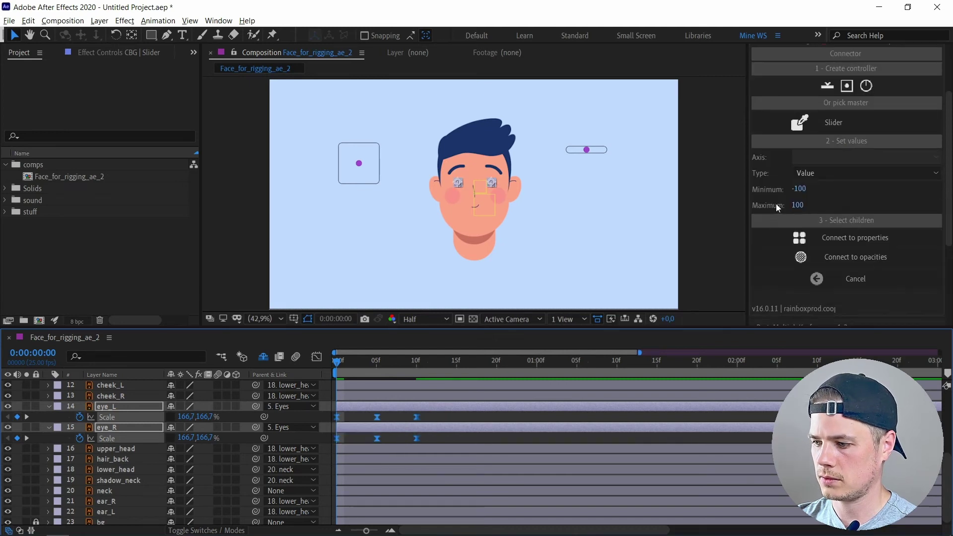
pyautogui.click(844, 240)
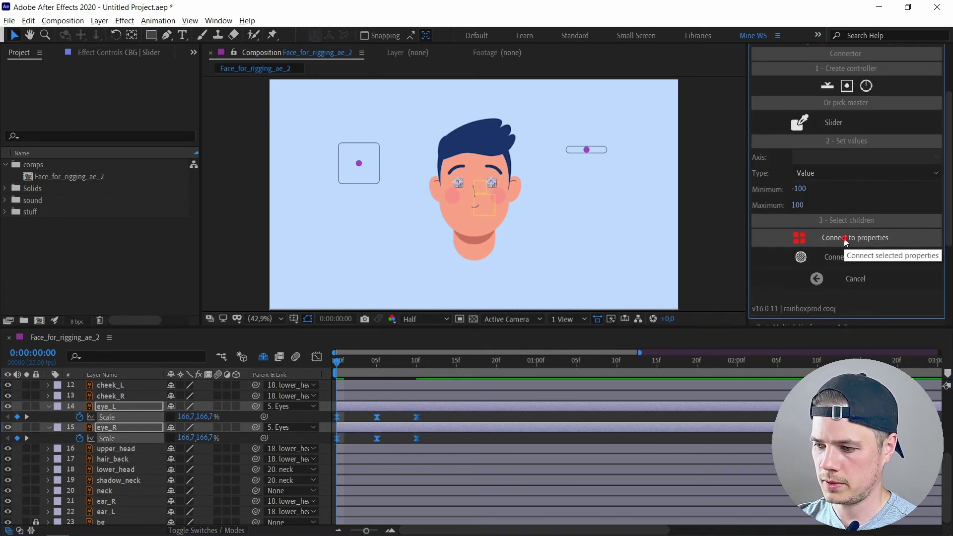
pyautogui.scroll(1, 571, 152)
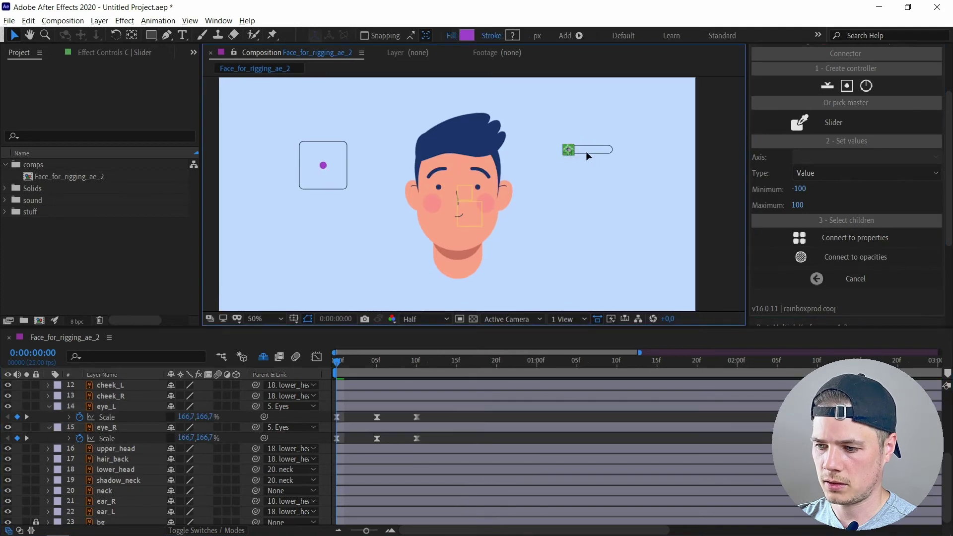
pyautogui.scroll(1, 575, 151)
pyautogui.moveTo(571, 144); pyautogui.dragTo(564, 144)
# - Convert eyebrow_L and eyebrow_R into outline shape layers with Create Shapes from Vector Layer
pyautogui.click(49, 406)
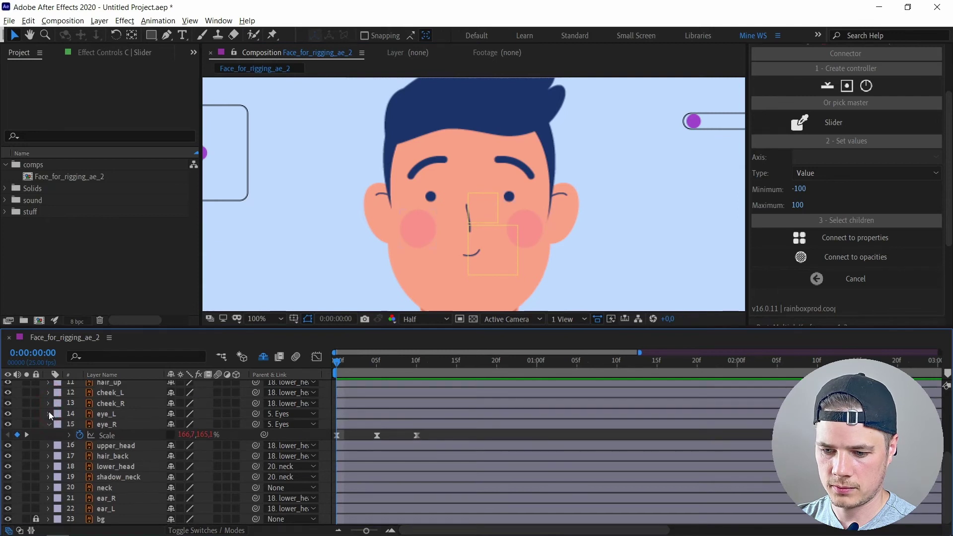
pyautogui.click(49, 425)
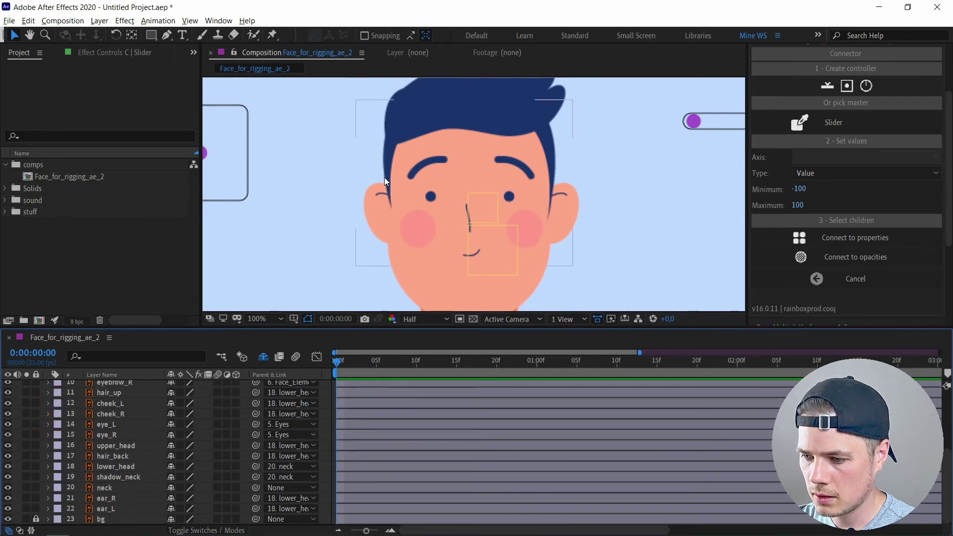
pyautogui.click(422, 166)
pyautogui.keyDown('shift'); pyautogui.click(513, 166); pyautogui.keyUp('shift')
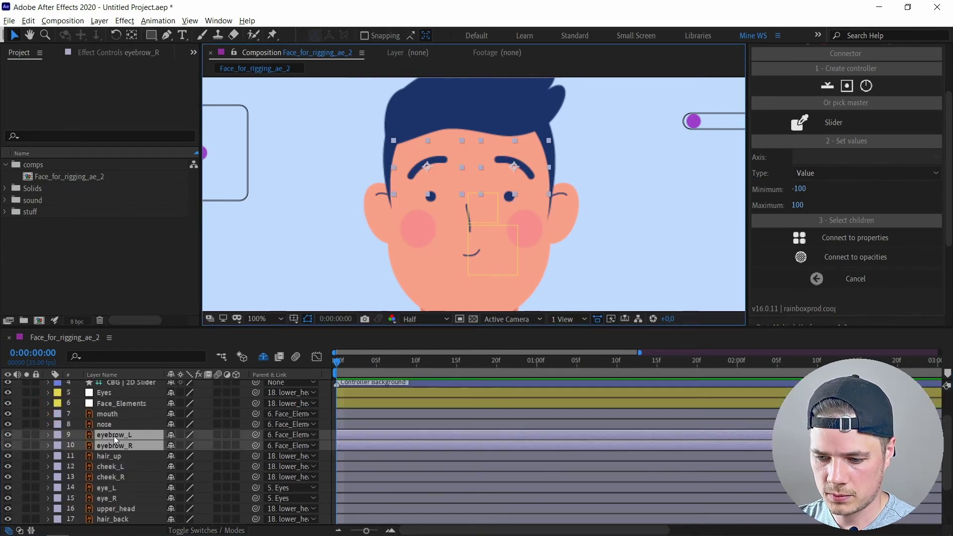
pyautogui.rightClick(114, 437)
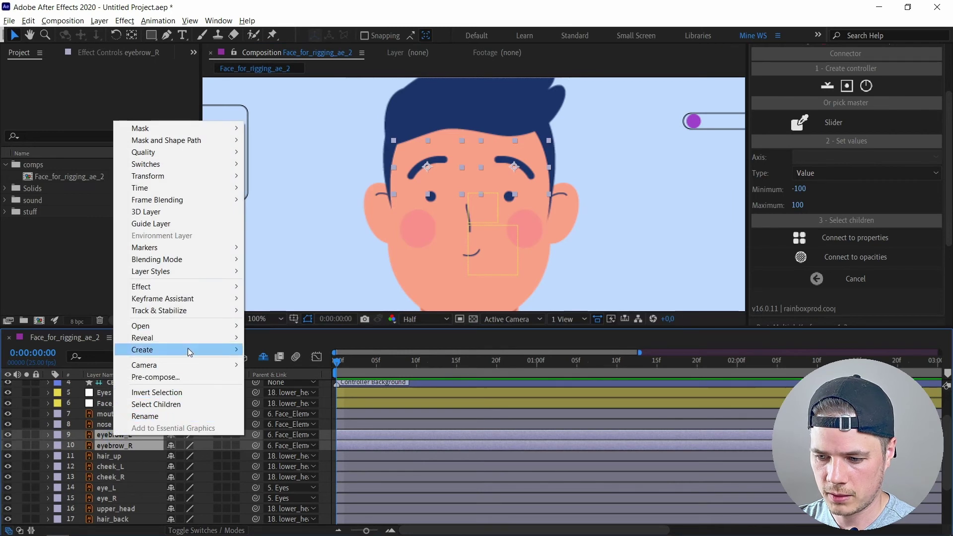
pyautogui.moveTo(159, 351)
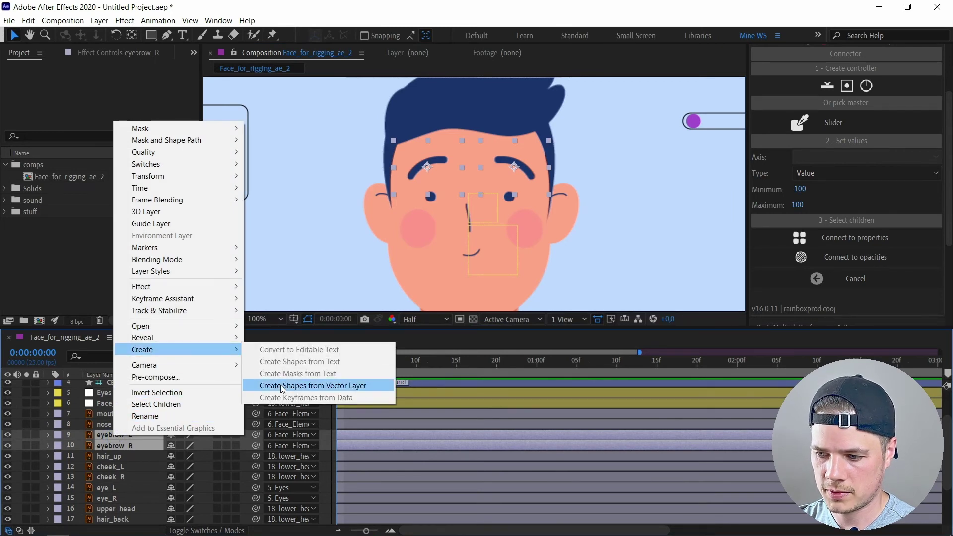
pyautogui.click(279, 386)
pyautogui.click(114, 447)
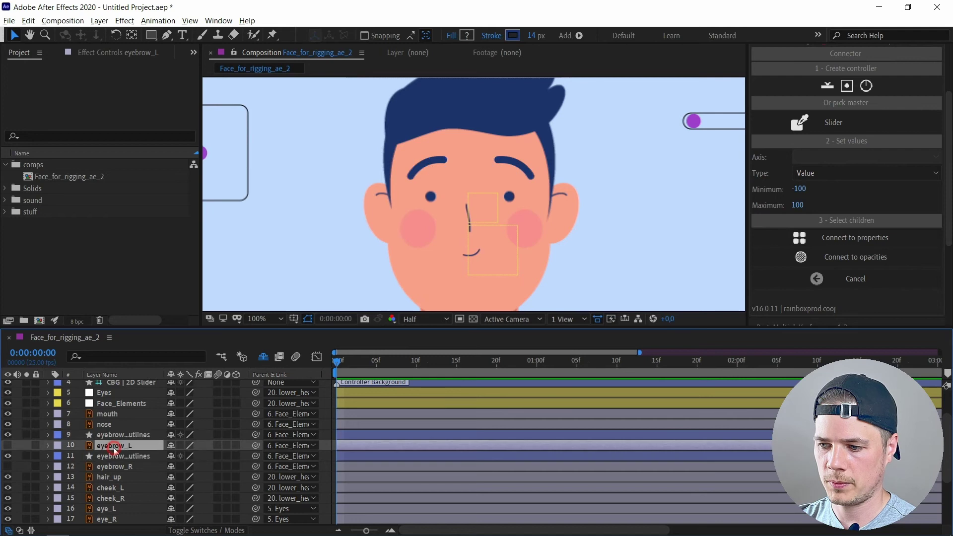
pyautogui.click(124, 436)
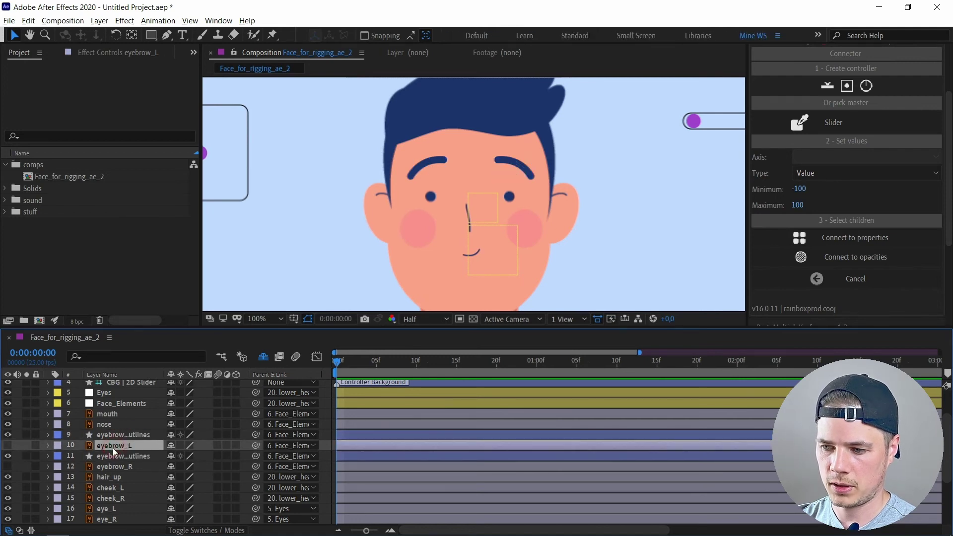
# - Reorder eyebrow_L and enable the Path stopwatch on the first eyebrow outline layer
pyautogui.moveTo(117, 445); pyautogui.dragTo(115, 459)
pyautogui.click(48, 435)
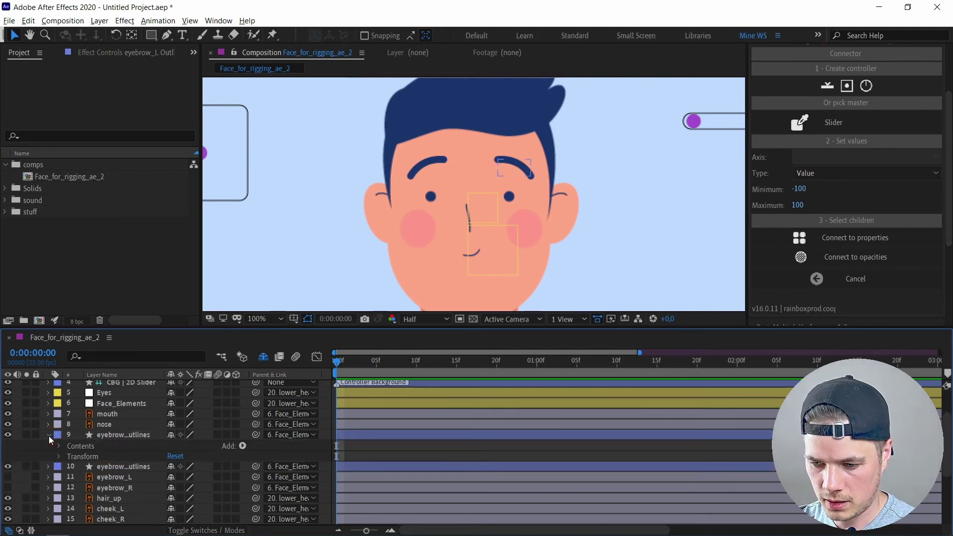
pyautogui.scroll(-1, 54, 427)
pyautogui.click(58, 415)
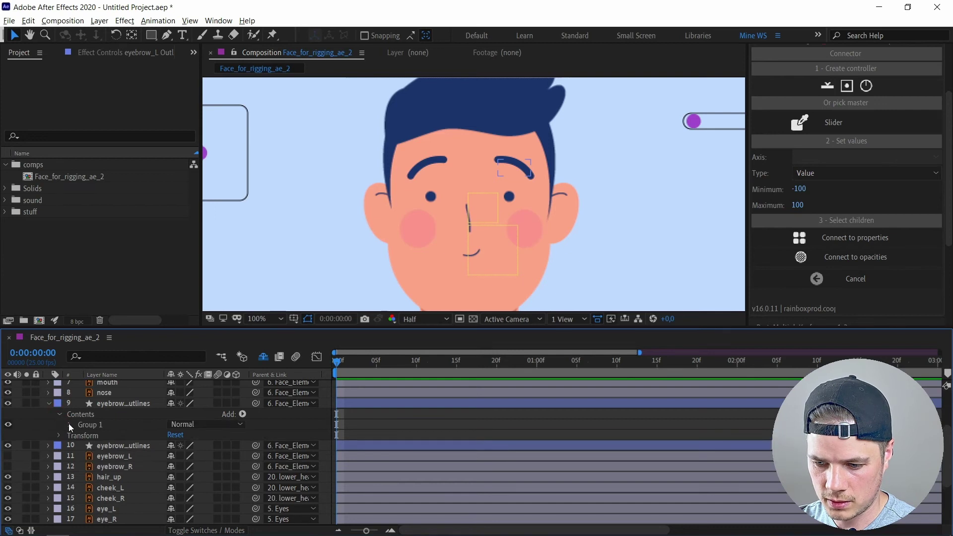
pyautogui.click(70, 426)
pyautogui.click(81, 435)
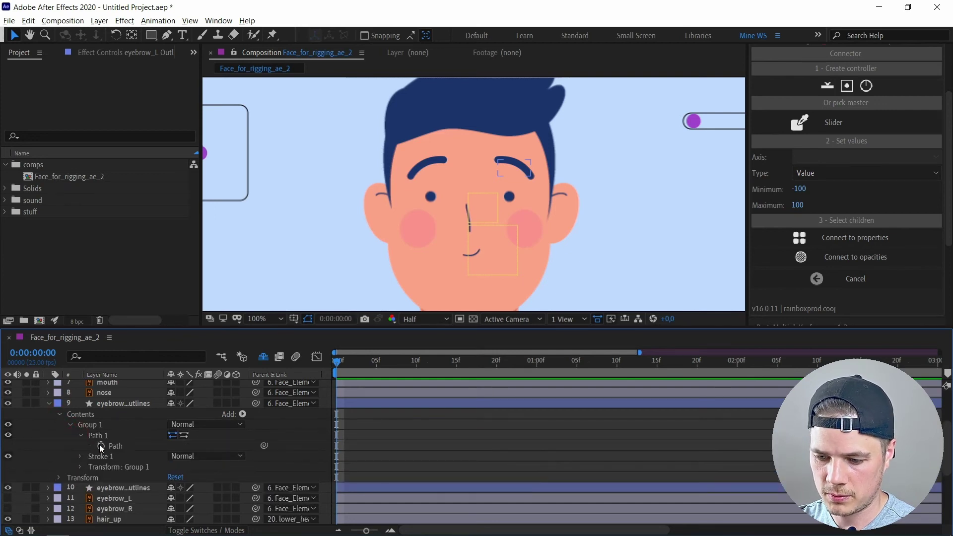
pyautogui.click(101, 445)
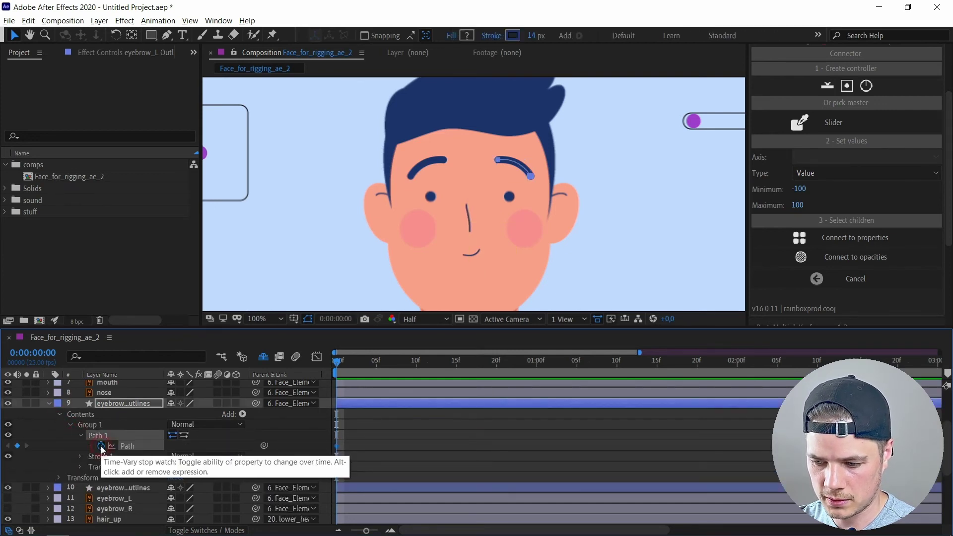
pyautogui.click(47, 404)
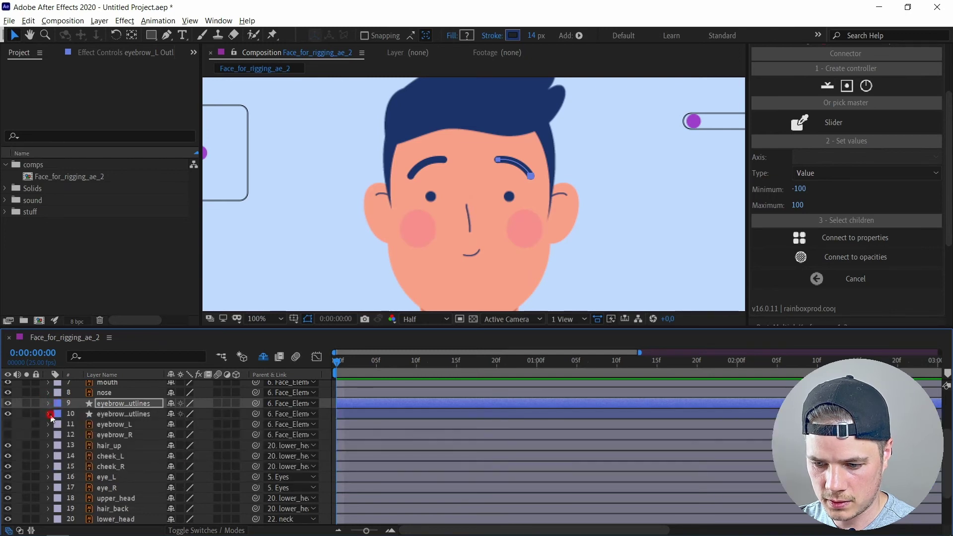
# - Enable the Path stopwatch on the second eyebrow outline layer
pyautogui.click(48, 414)
pyautogui.click(58, 425)
pyautogui.click(87, 435)
pyautogui.click(70, 435)
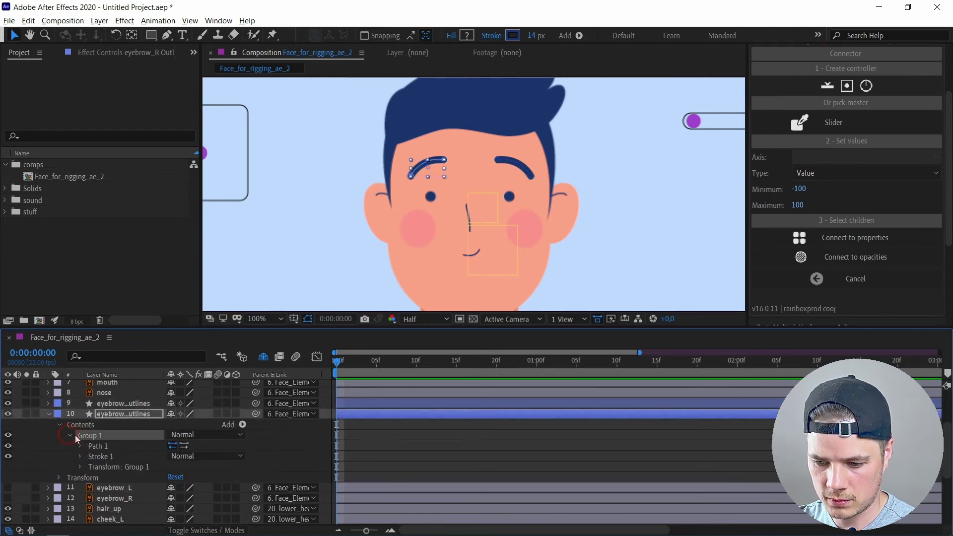
pyautogui.click(81, 446)
pyautogui.click(100, 456)
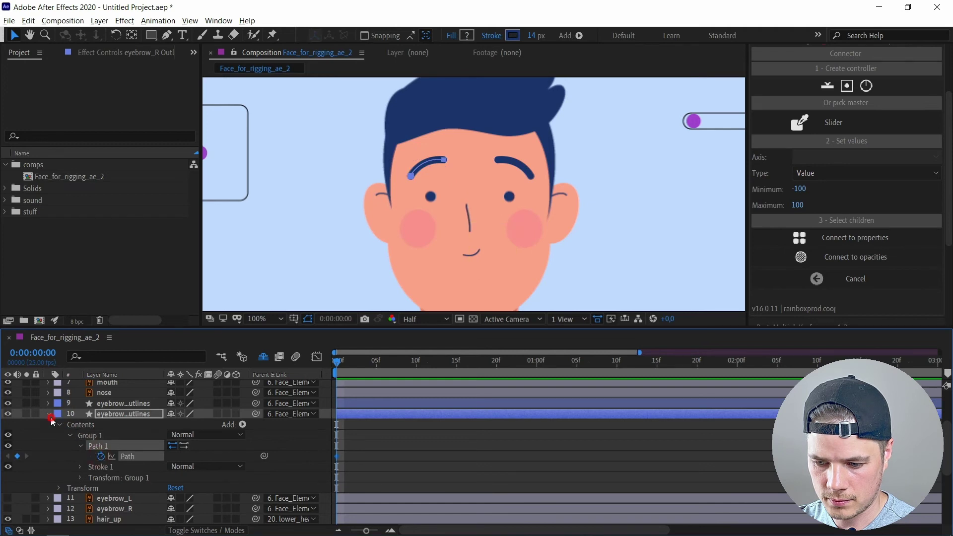
pyautogui.click(50, 418)
# - Apply Easy Ease to both eyebrows' starting path keyframes
pyautogui.keyDown('shift'); pyautogui.click(128, 404); pyautogui.keyUp('shift')
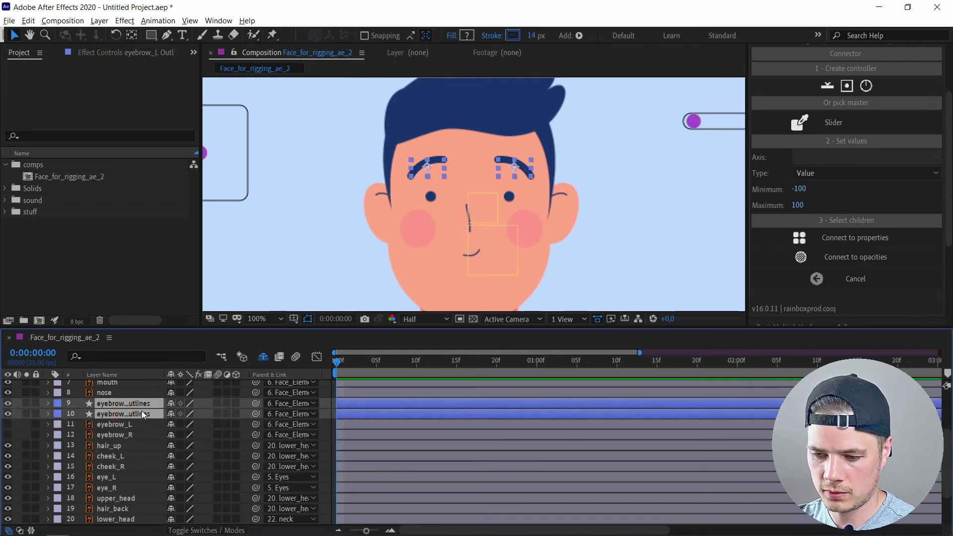
pyautogui.press('u')
pyautogui.moveTo(354, 415); pyautogui.dragTo(329, 442)
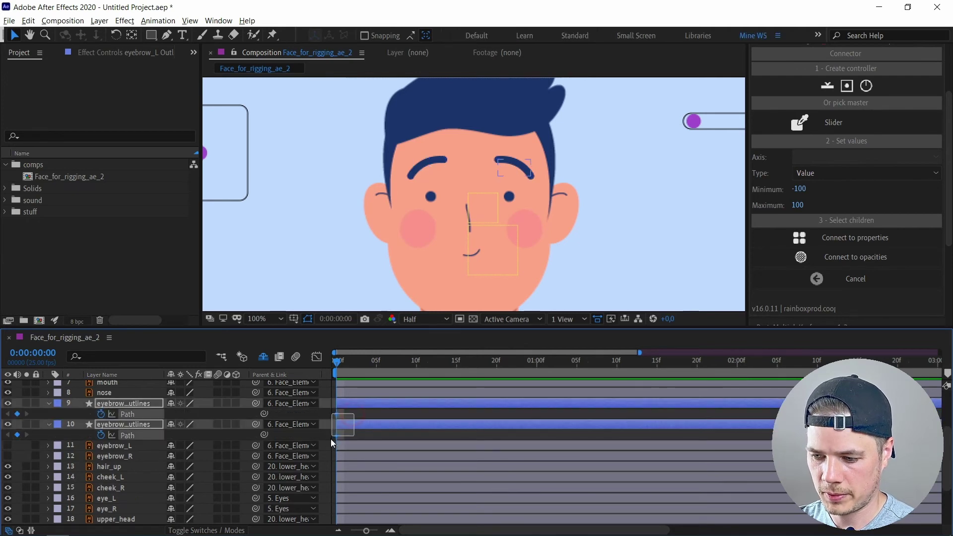
pyautogui.press('F9')
# - At frame 10, slant both eyebrows down into a sad pose
pyautogui.hotkey('shift', 'pagedown')
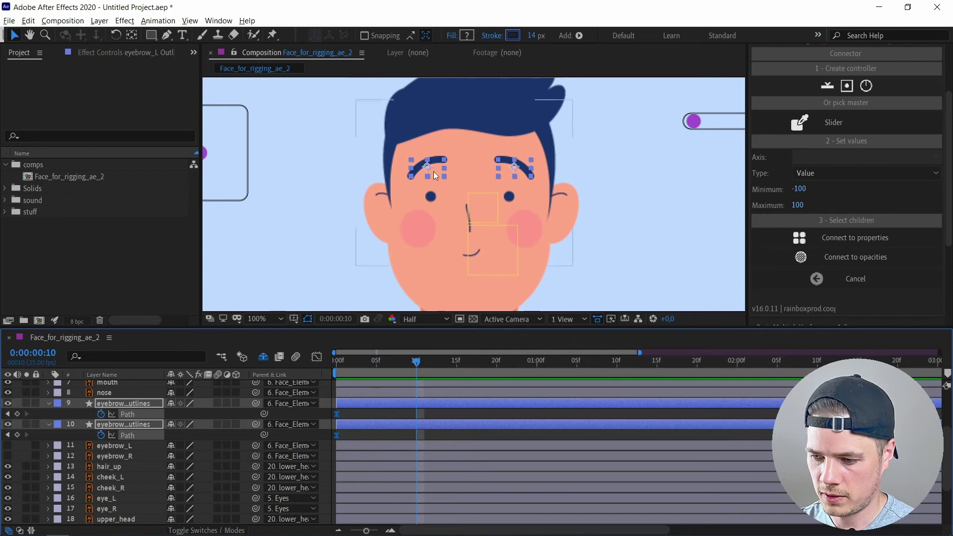
pyautogui.scroll(2, 432, 172)
pyautogui.click(609, 149)
pyautogui.moveTo(609, 149); pyautogui.dragTo(587, 186)
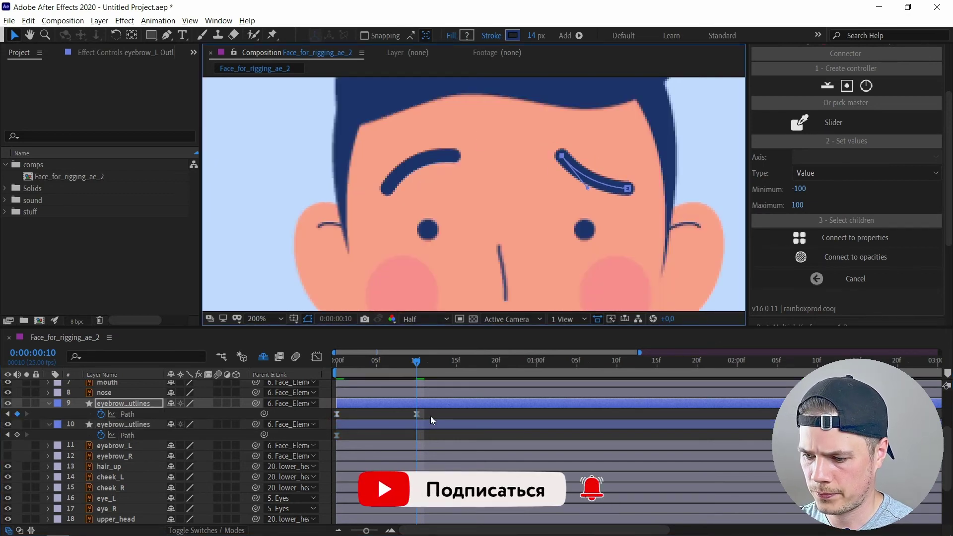
pyautogui.click(419, 158)
pyautogui.moveTo(429, 178); pyautogui.dragTo(437, 182)
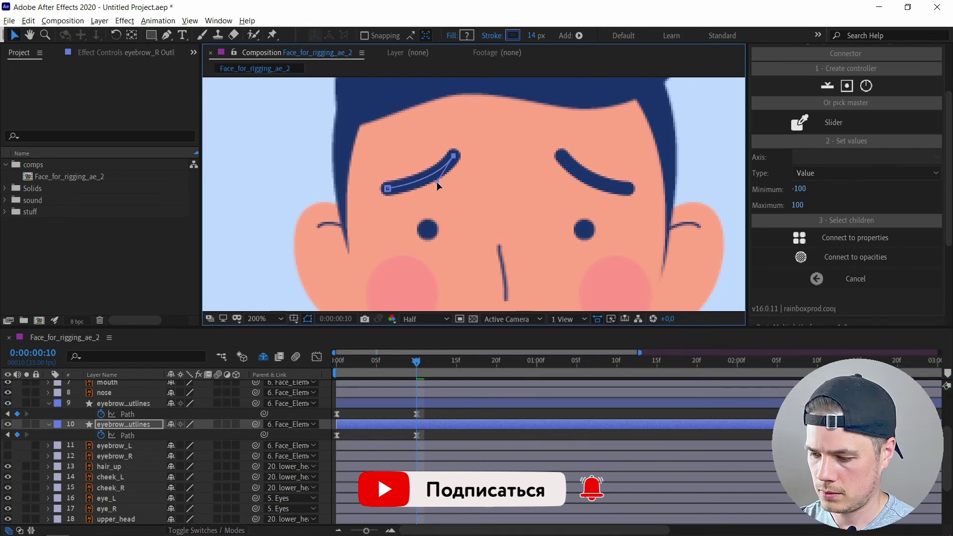
# - At frame 20, flatten both eyebrows into straight lines
pyautogui.hotkey('shift', 'pagedown')
pyautogui.moveTo(453, 156); pyautogui.dragTo(452, 192)
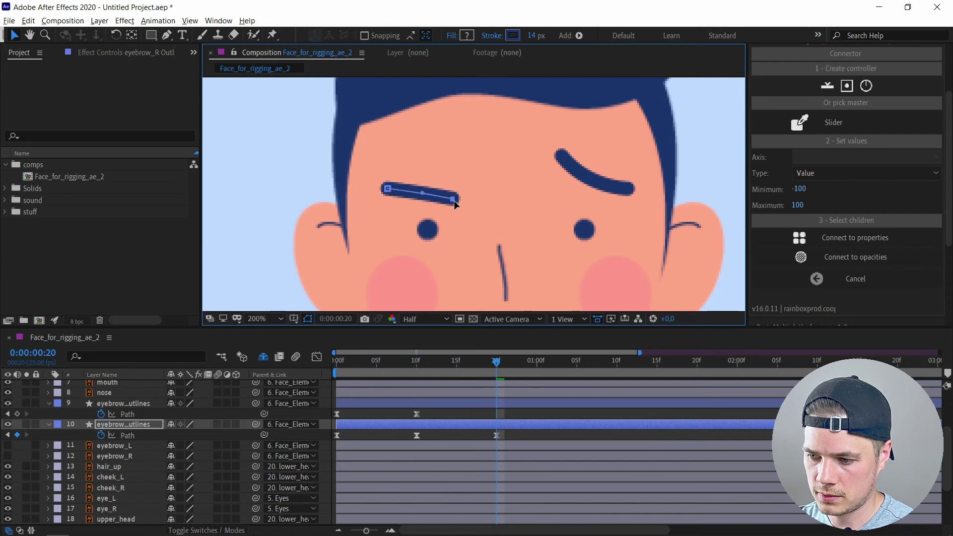
pyautogui.click(561, 156)
pyautogui.moveTo(561, 156)
pyautogui.mouseDown()
pyautogui.moveTo(561, 201)
pyautogui.moveTo(602, 194)
pyautogui.mouseUp()
# - Fit the composition in view and return to the start of the timeline
pyautogui.press('F2')
pyautogui.hotkey('shift', '/')
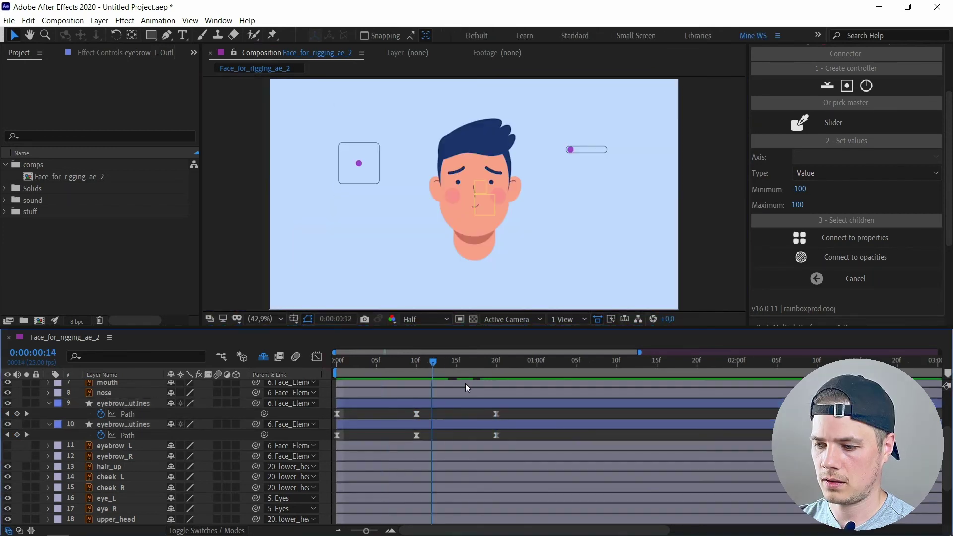
pyautogui.press('Home')
pyautogui.scroll(3, 9, 394)
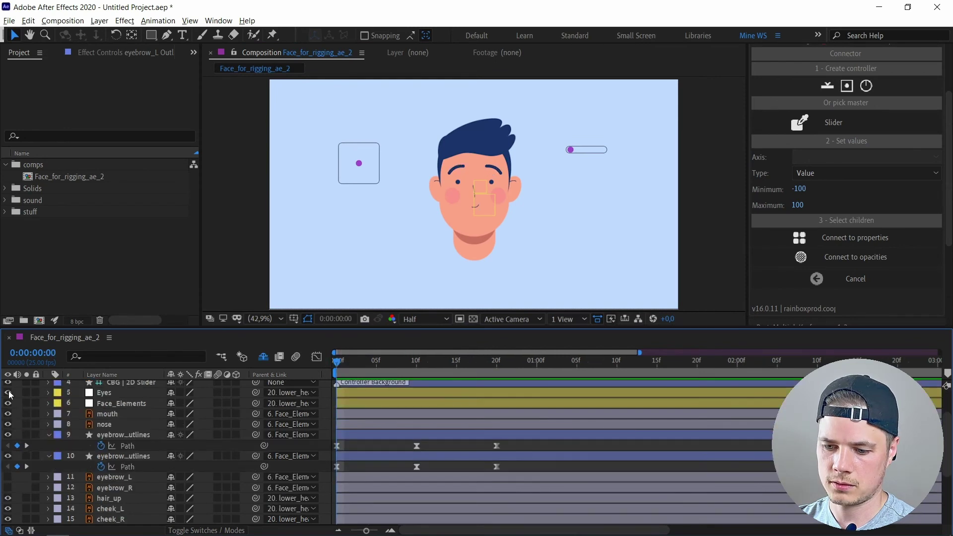
pyautogui.click(9, 394)
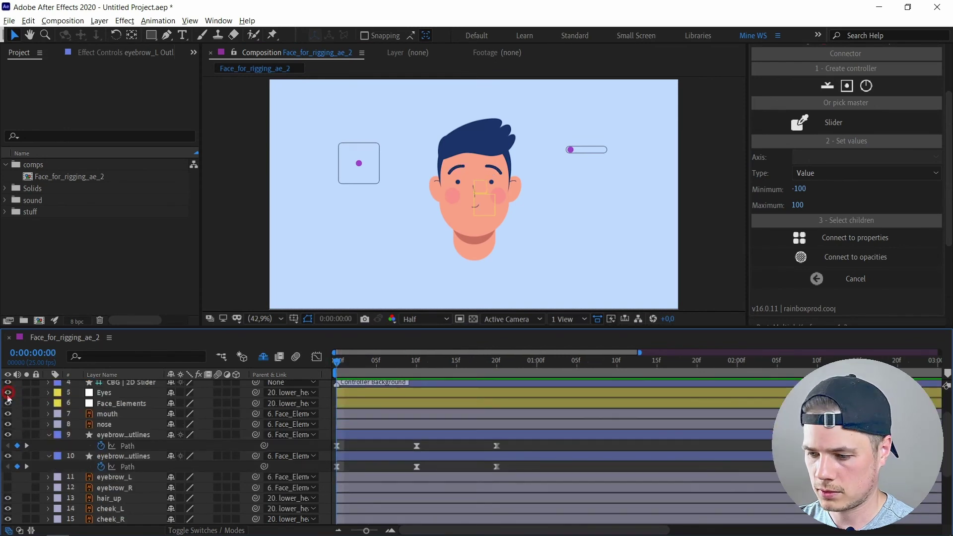
# - Create a slider below the first one and stretch its background to 160,100% scale
pyautogui.click(828, 87)
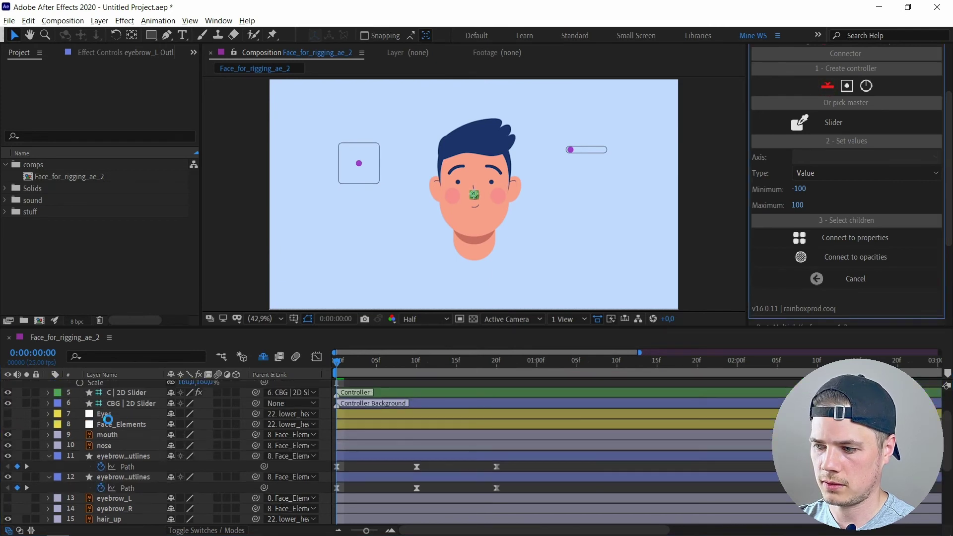
pyautogui.moveTo(496, 196); pyautogui.dragTo(582, 185)
pyautogui.click(121, 396)
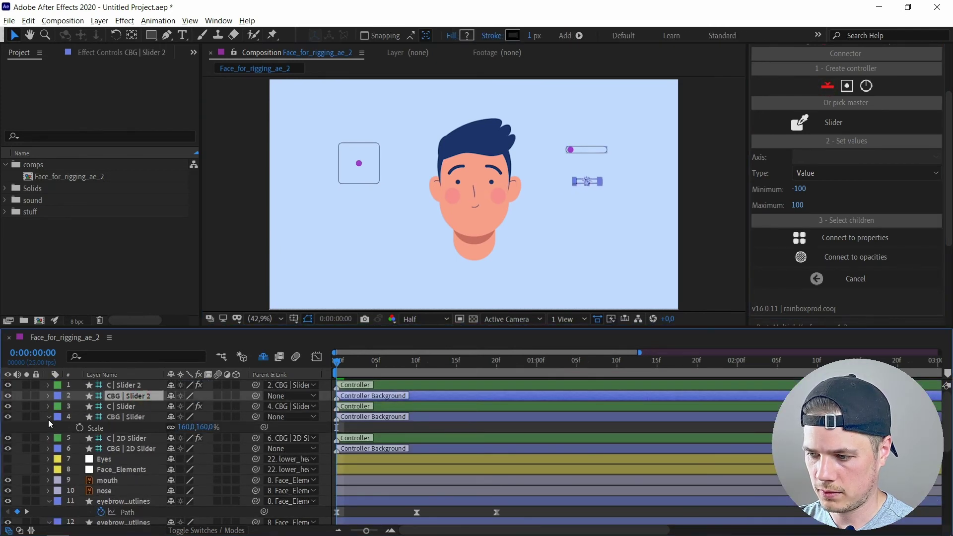
pyautogui.press('s')
pyautogui.click(187, 406)
pyautogui.moveTo(188, 406); pyautogui.dragTo(223, 406)
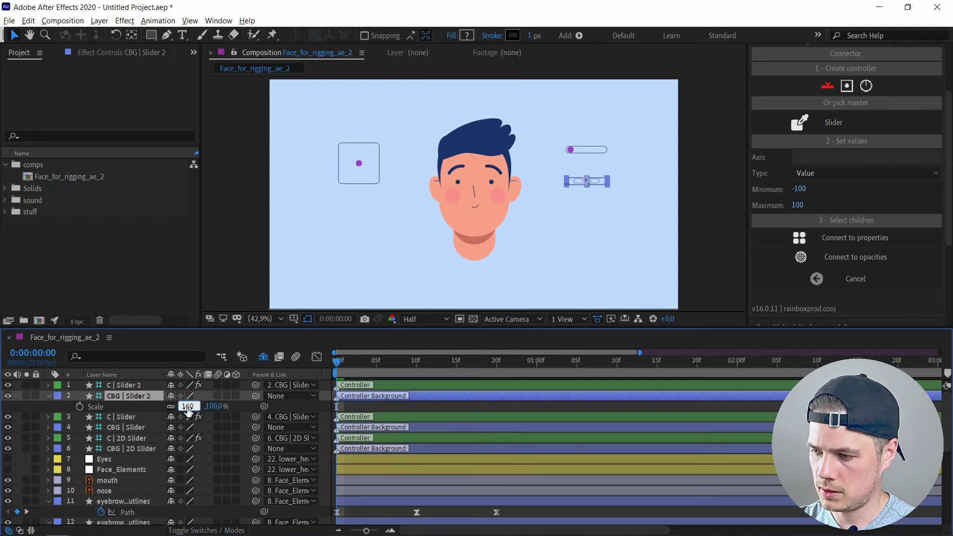
# - Connect the eyebrow path keyframes to the new slider and test the expression change
pyautogui.scroll(-3, 518, 448)
pyautogui.moveTo(533, 448); pyautogui.dragTo(327, 472)
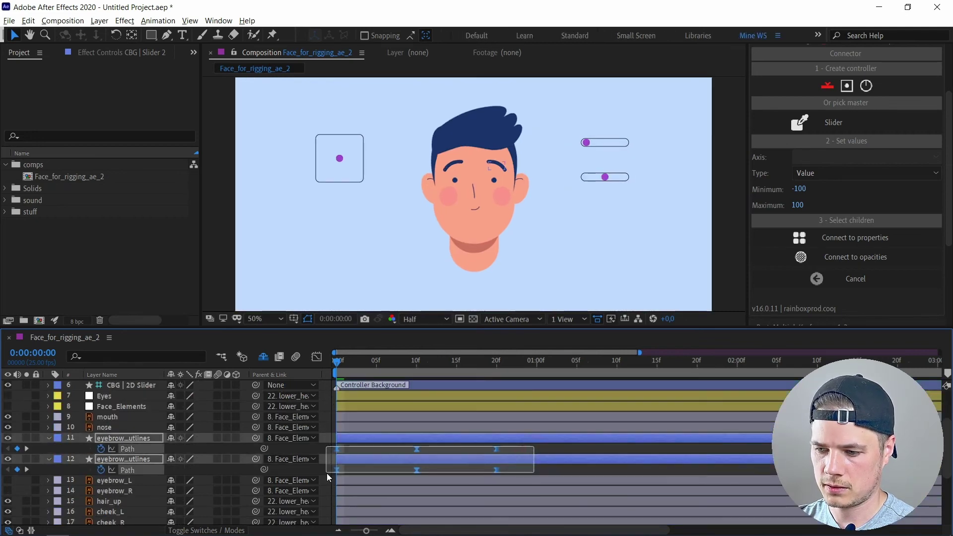
pyautogui.click(837, 238)
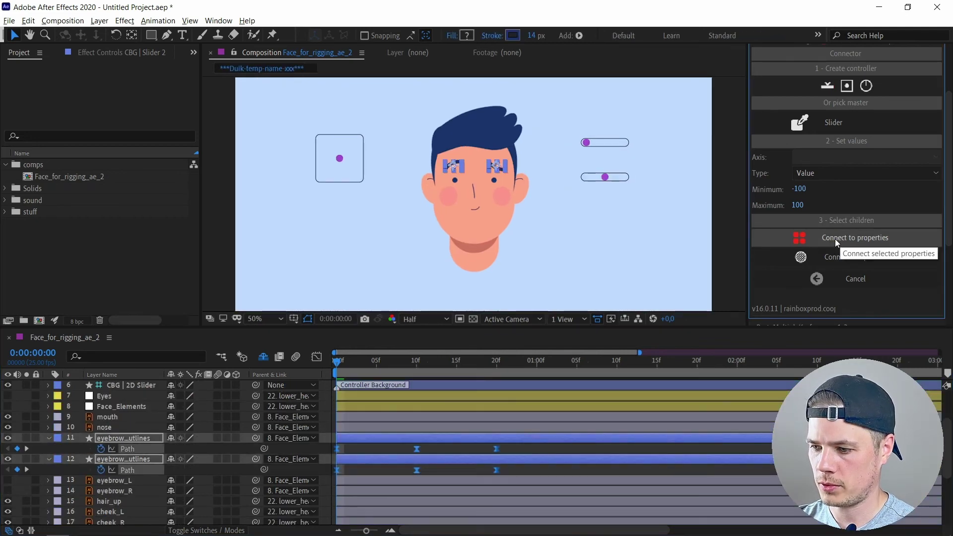
pyautogui.scroll(2, 604, 177)
pyautogui.moveTo(570, 185)
pyautogui.mouseDown()
pyautogui.moveTo(601, 182)
pyautogui.moveTo(570, 181)
pyautogui.mouseUp()
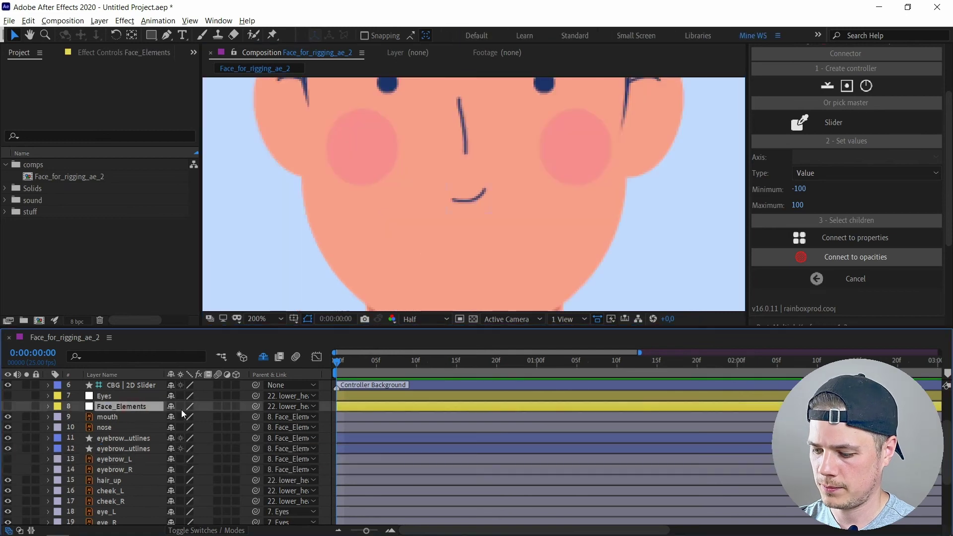
# - Convert the mouth layer into an outline shape with Create Shapes from Vector Layer
pyautogui.click(244, 400)
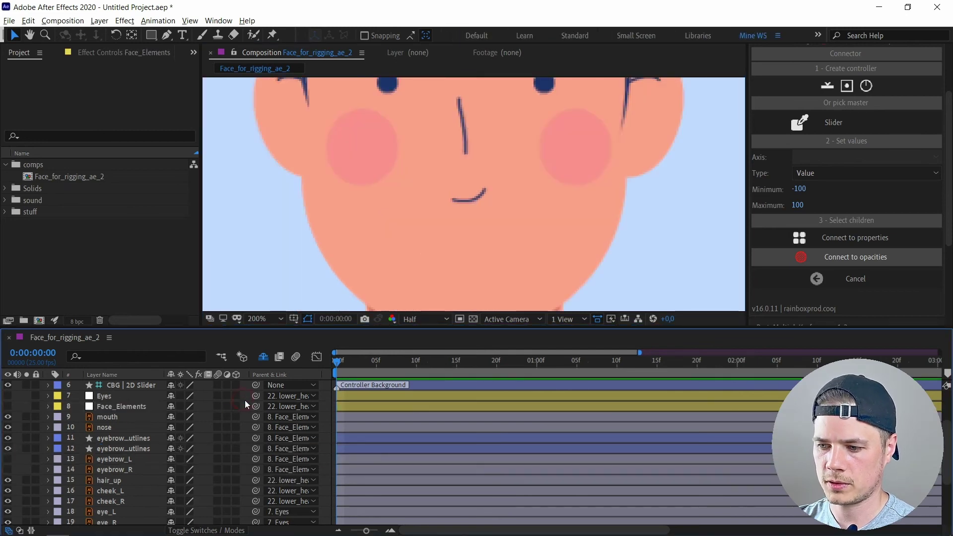
pyautogui.click(115, 416)
pyautogui.rightClick(114, 416)
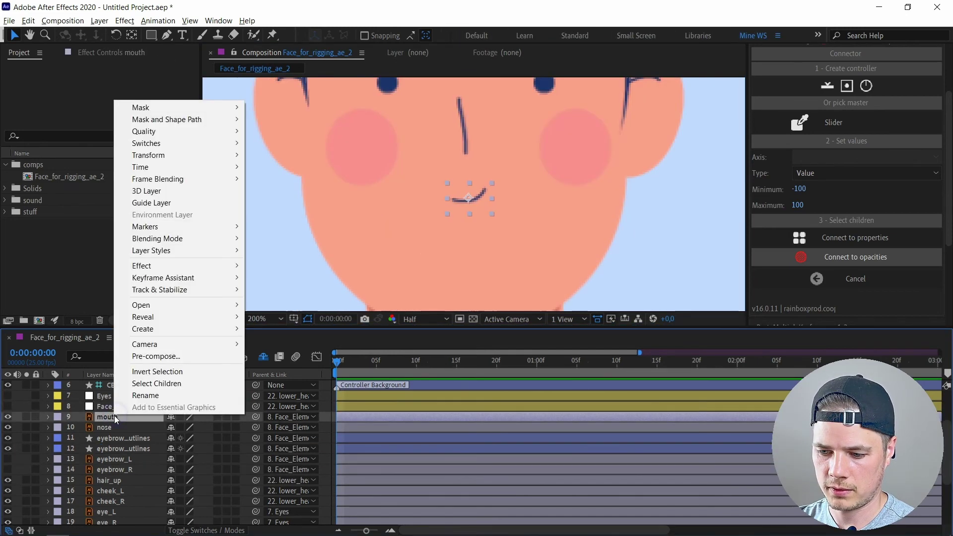
pyautogui.moveTo(206, 331)
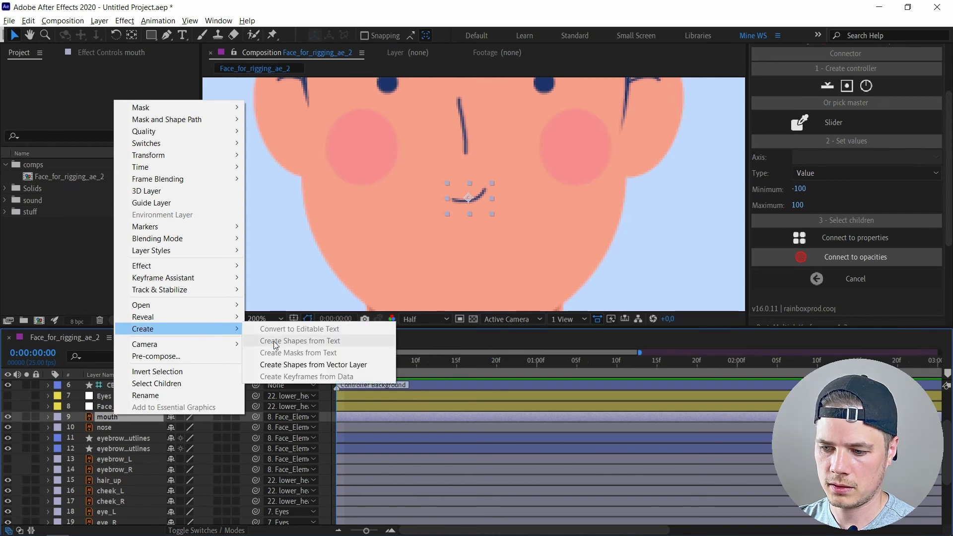
pyautogui.click(270, 363)
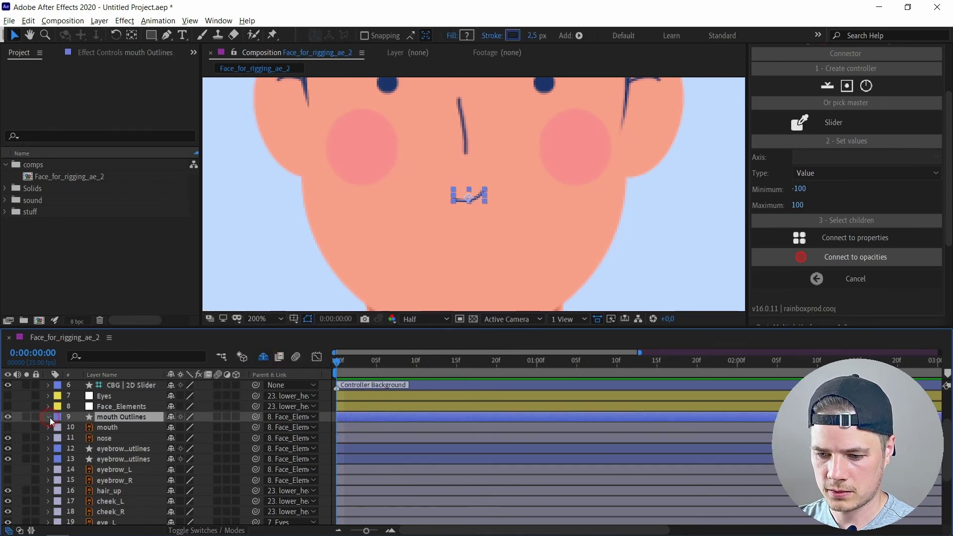
# - Enable the Path stopwatch on the mouth Outlines layer and select its first keyframe
pyautogui.click(48, 417)
pyautogui.click(58, 429)
pyautogui.click(70, 438)
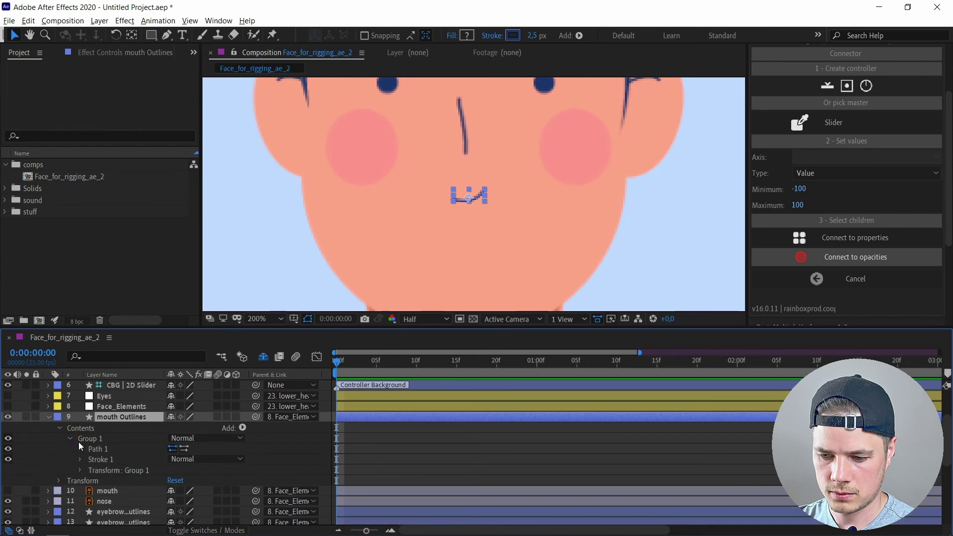
pyautogui.click(80, 449)
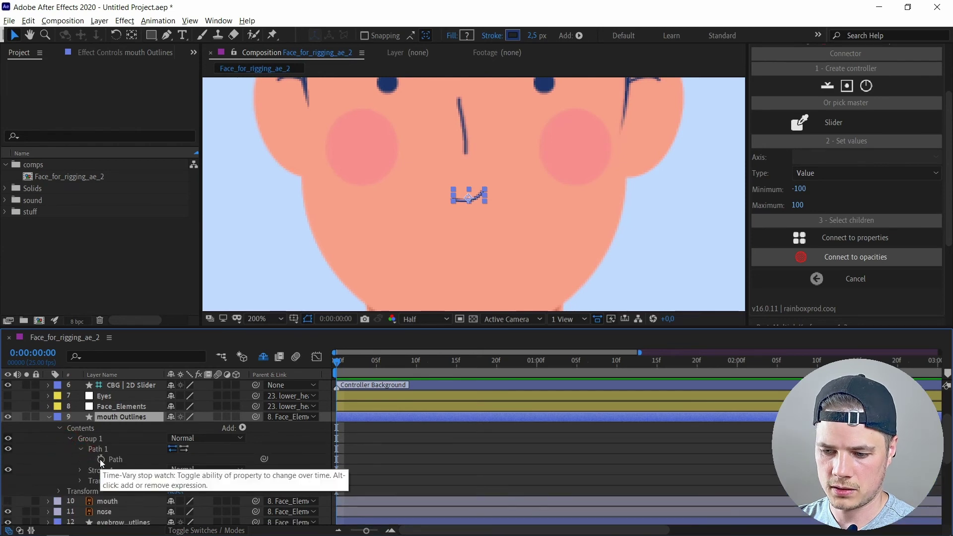
pyautogui.click(101, 460)
pyautogui.click(380, 416)
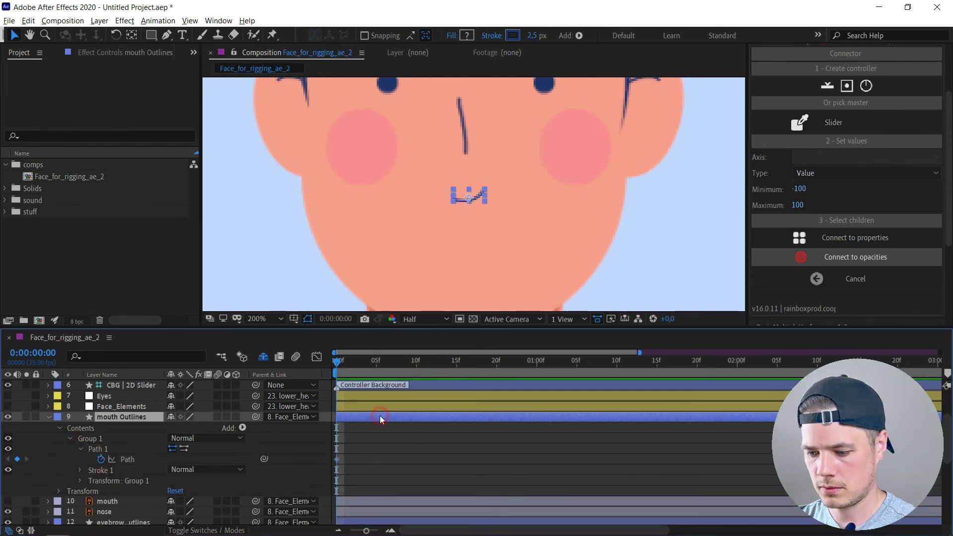
pyautogui.press('u')
pyautogui.click(336, 427)
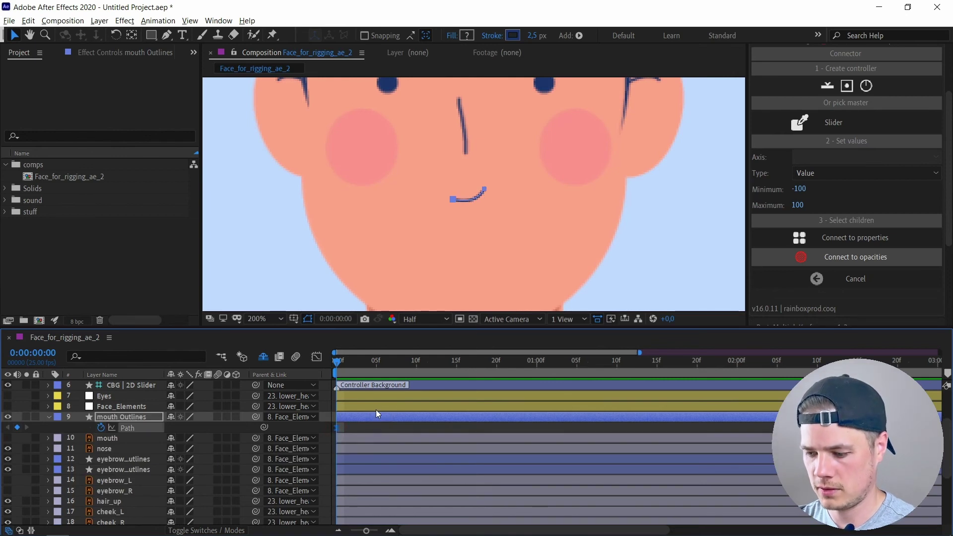
# - Add a mouth path keyframe at frame 20 and flatten the mouth into a line at frame 0
pyautogui.hotkey('shift', 'pagedown')
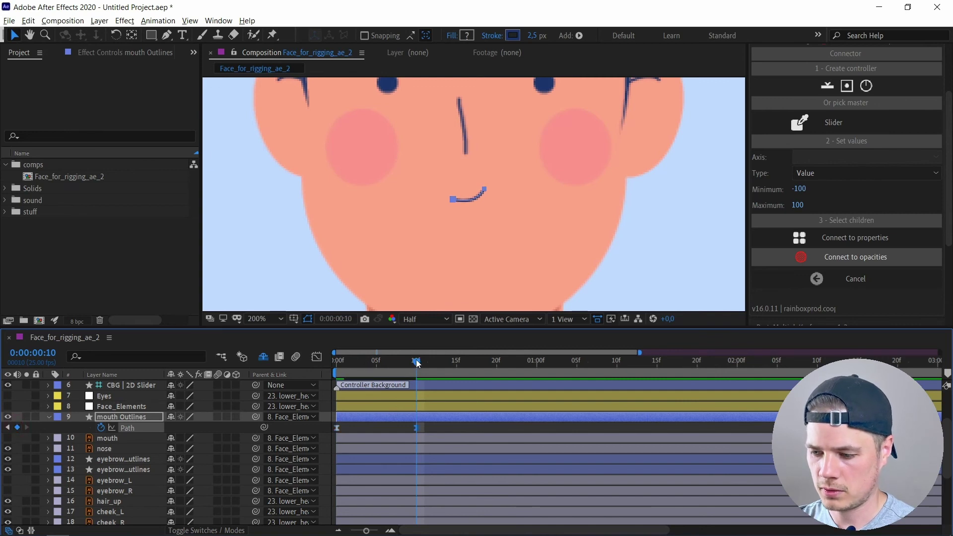
pyautogui.hotkey('shift', 'pagedown')
pyautogui.click(17, 427)
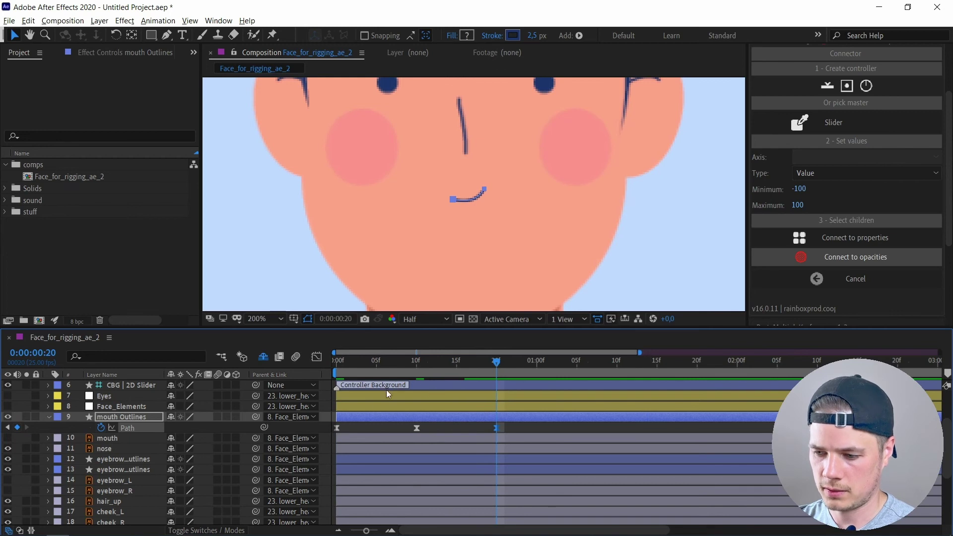
pyautogui.moveTo(352, 366); pyautogui.dragTo(327, 361)
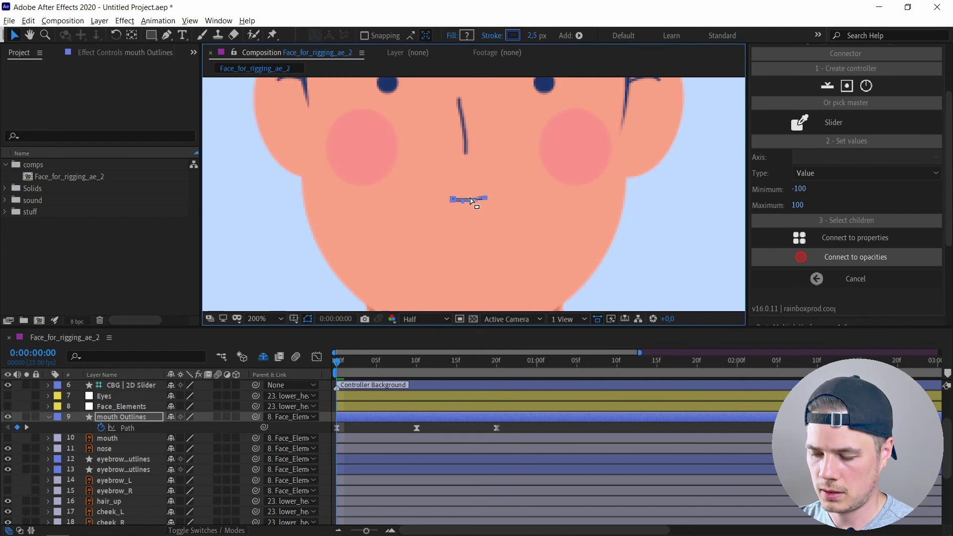
pyautogui.moveTo(454, 199); pyautogui.dragTo(462, 199)
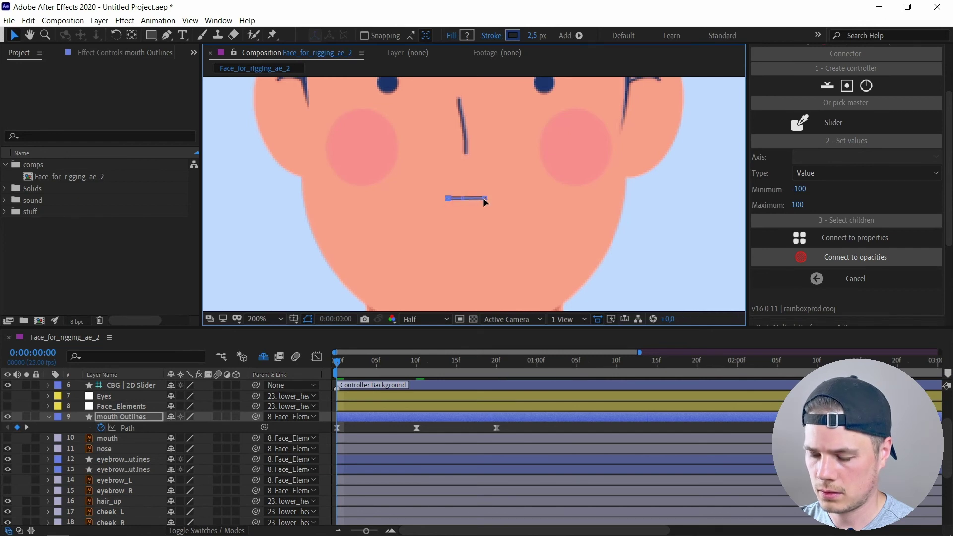
pyautogui.moveTo(378, 362); pyautogui.dragTo(411, 364)
# - At frame 20, nudge the mouth's right end point into a frown arch
pyautogui.press('k')
pyautogui.moveTo(474, 182); pyautogui.dragTo(500, 207)
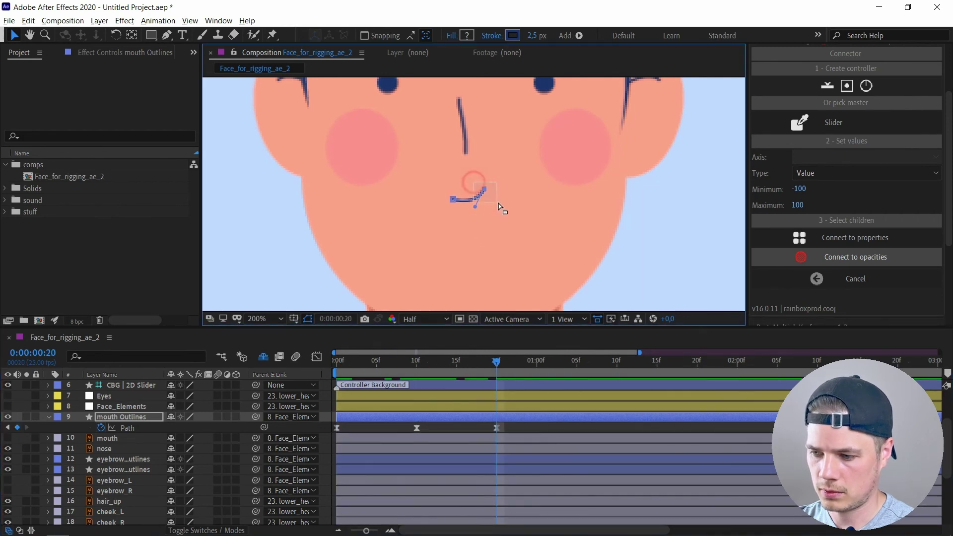
pyautogui.hotkey('shift', 'Down')
pyautogui.hotkey('shift', 'Down')
pyautogui.hotkey('shift', 'Up')
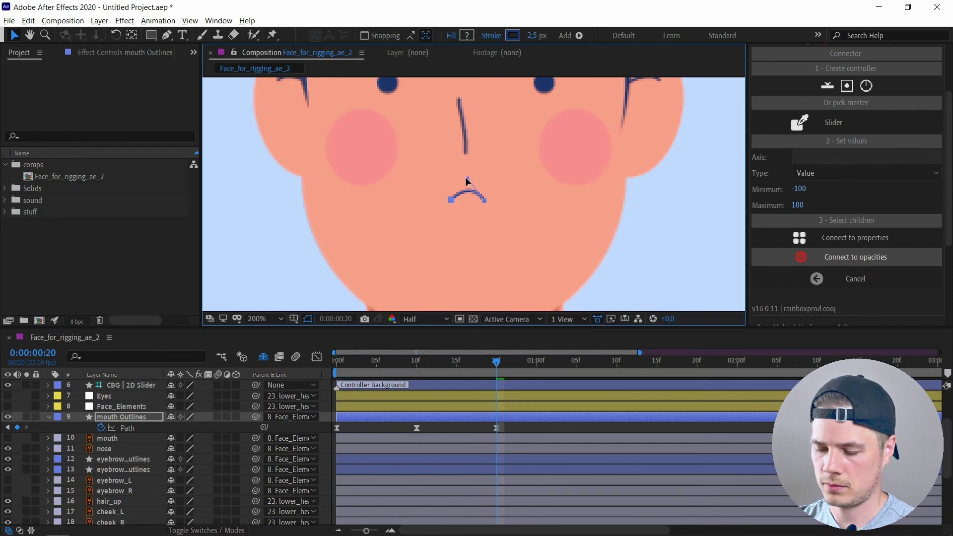
pyautogui.hotkey('shift', '/')
pyautogui.click(416, 367)
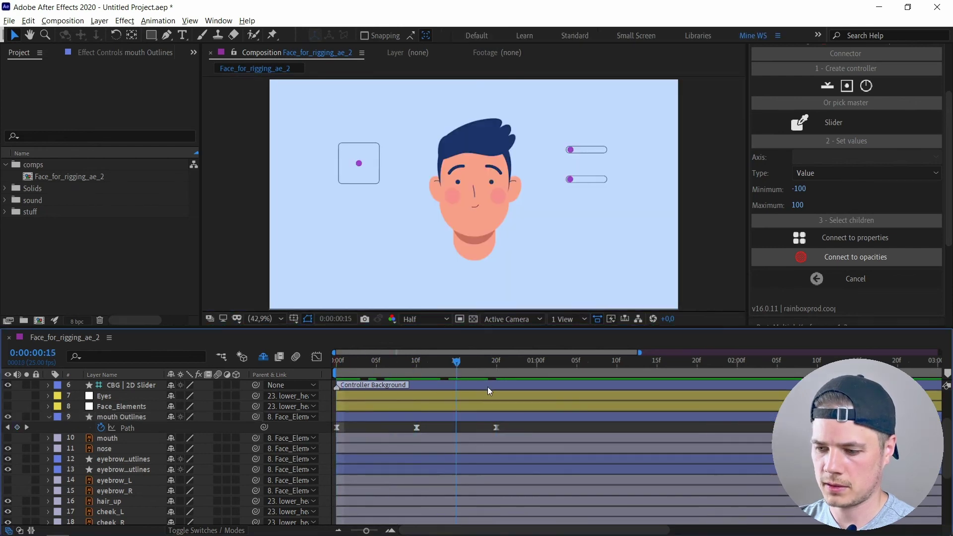
# - Return to frame zero and create a third Duik slider controller
pyautogui.click(345, 371)
pyautogui.click(827, 86)
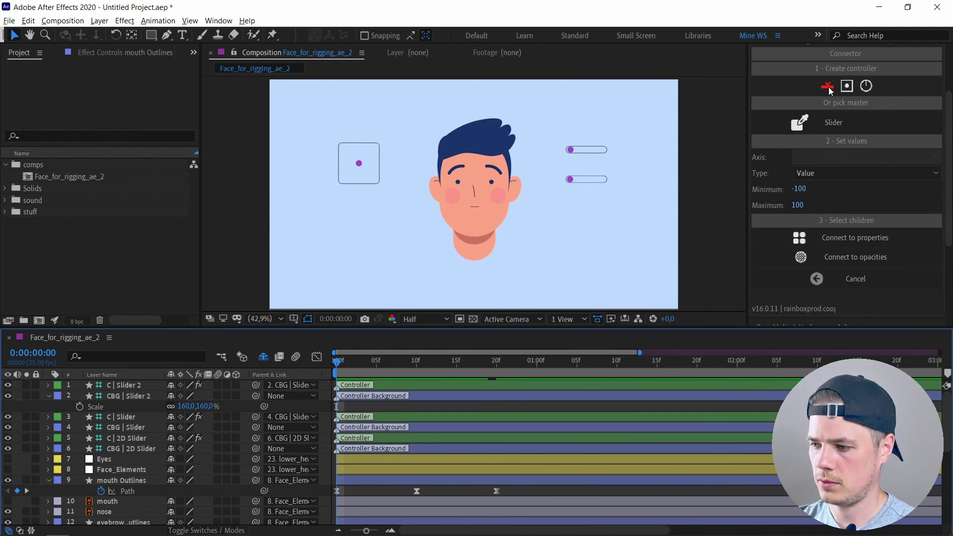
pyautogui.click(827, 87)
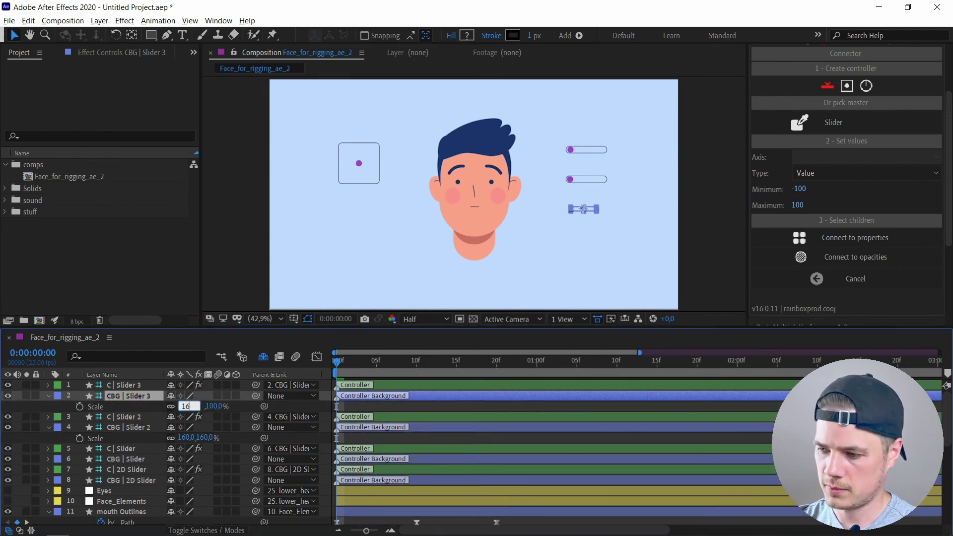
pyautogui.scroll(-2, 515, 460)
# - Connect the new slider to the three mouth Outlines path keyframes and test smile-to-frown
pyautogui.moveTo(515, 460); pyautogui.dragTo(330, 478)
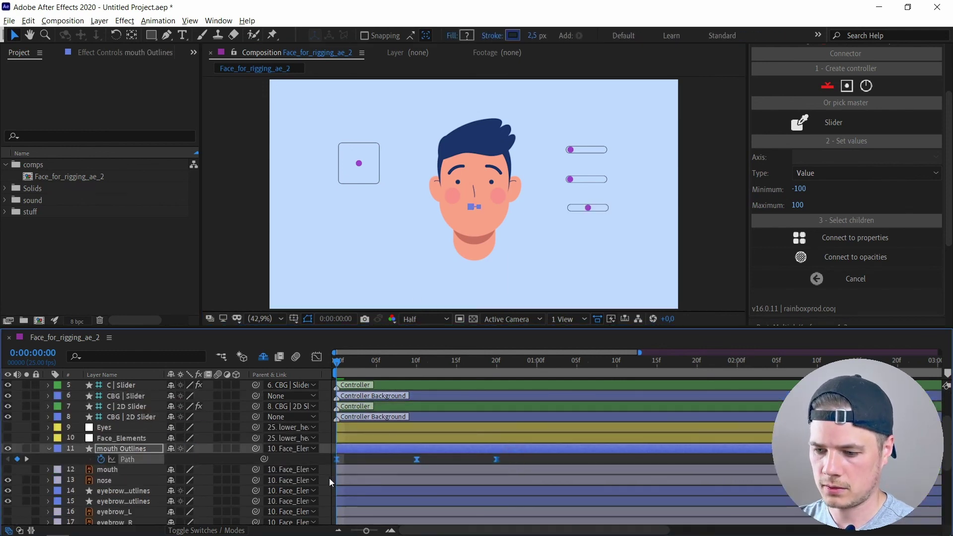
pyautogui.click(841, 241)
pyautogui.scroll(3, 578, 184)
pyautogui.moveTo(611, 180)
pyautogui.mouseDown()
pyautogui.moveTo(653, 182)
pyautogui.moveTo(590, 184)
pyautogui.moveTo(619, 184)
pyautogui.mouseUp()
# - Fit the composition in view, collapse all layer properties and deselect everything
pyautogui.hotkey('shift', '/')
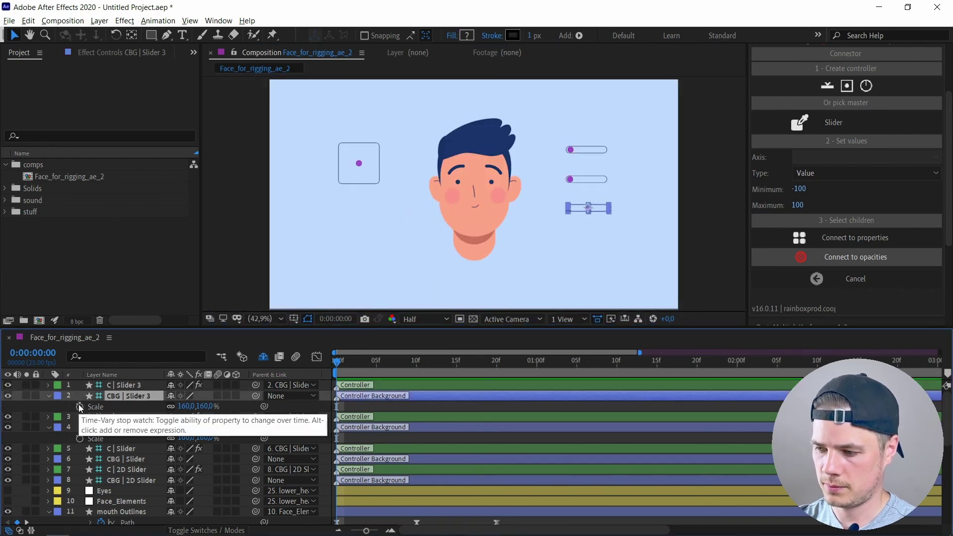
pyautogui.hotkey('ctrl', 'a')
pyautogui.hotkey('ctrl', '`')
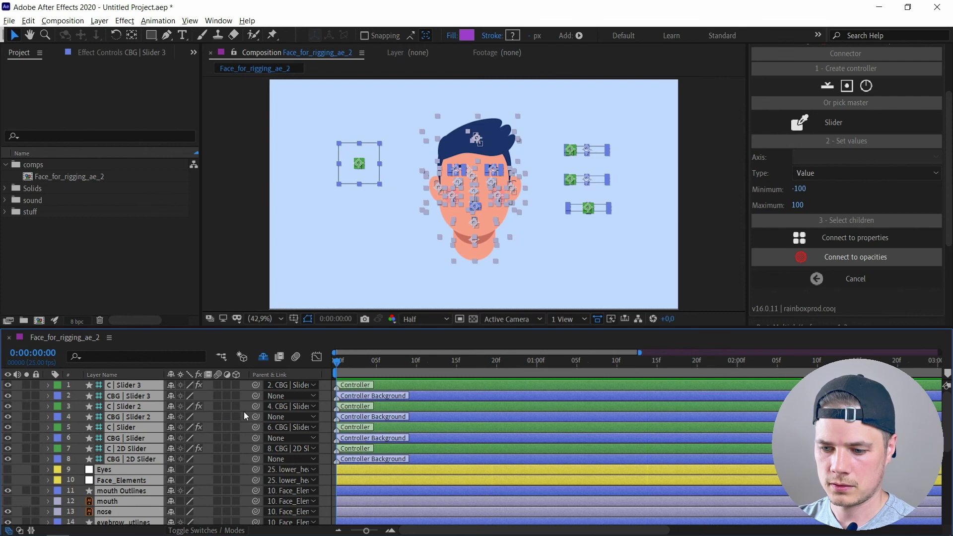
pyautogui.hotkey('ctrl', 'shift', 'a')
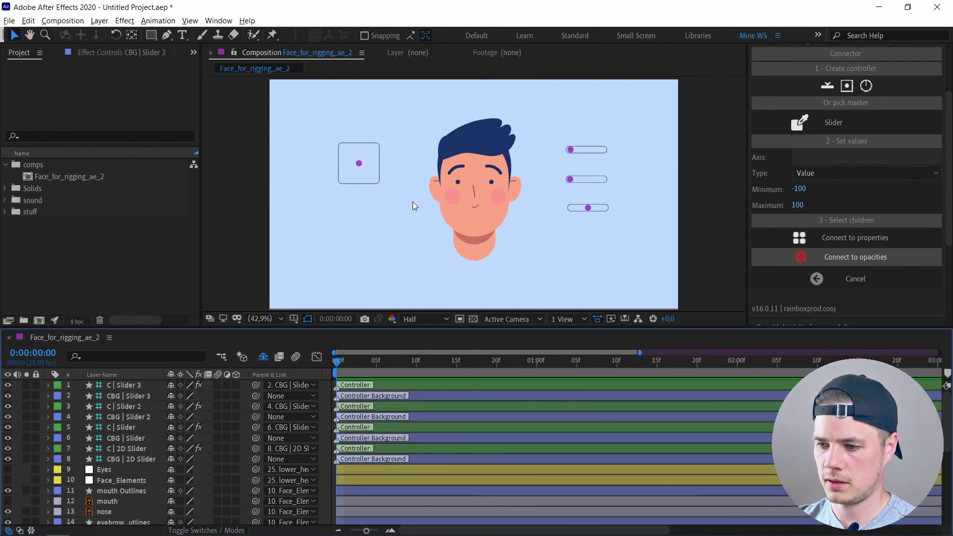
# - Add a heavier-weight 'Head' text label positioned above the head box
pyautogui.click(185, 37)
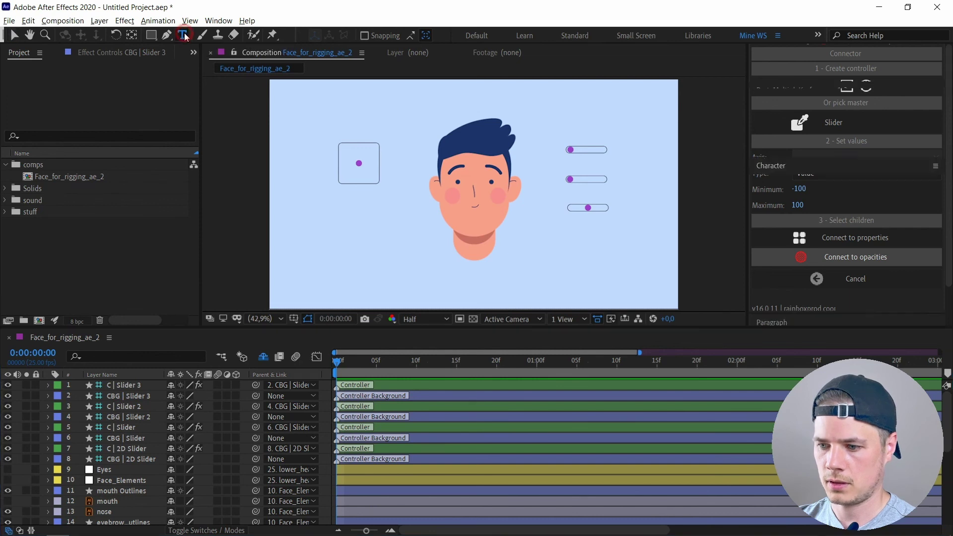
pyautogui.click(300, 110)
pyautogui.write('Head')
pyautogui.press('Escape')
pyautogui.press('v')
pyautogui.scroll(3, 310, 112)
pyautogui.click(821, 201)
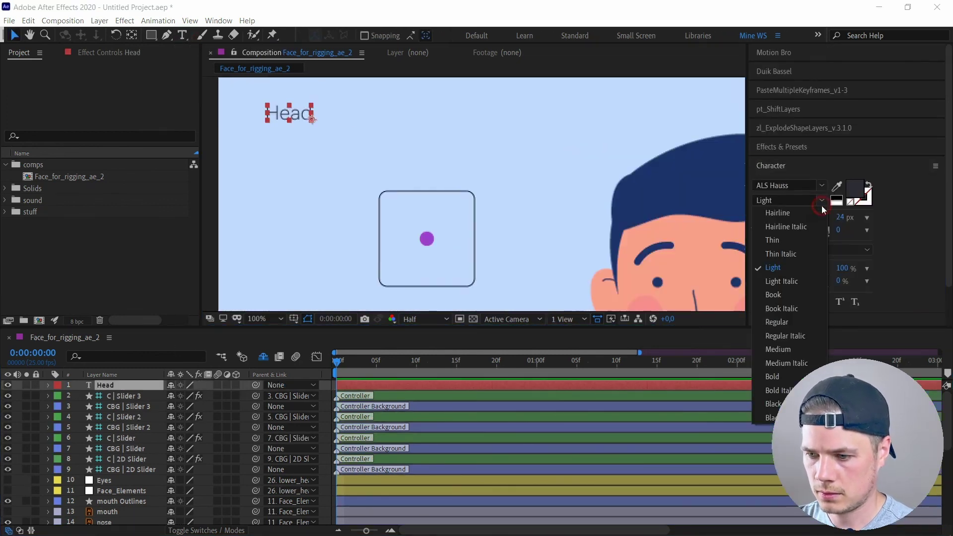
pyautogui.click(791, 347)
pyautogui.moveTo(292, 113)
pyautogui.mouseDown()
pyautogui.moveTo(461, 169)
pyautogui.moveTo(442, 168)
pyautogui.mouseUp()
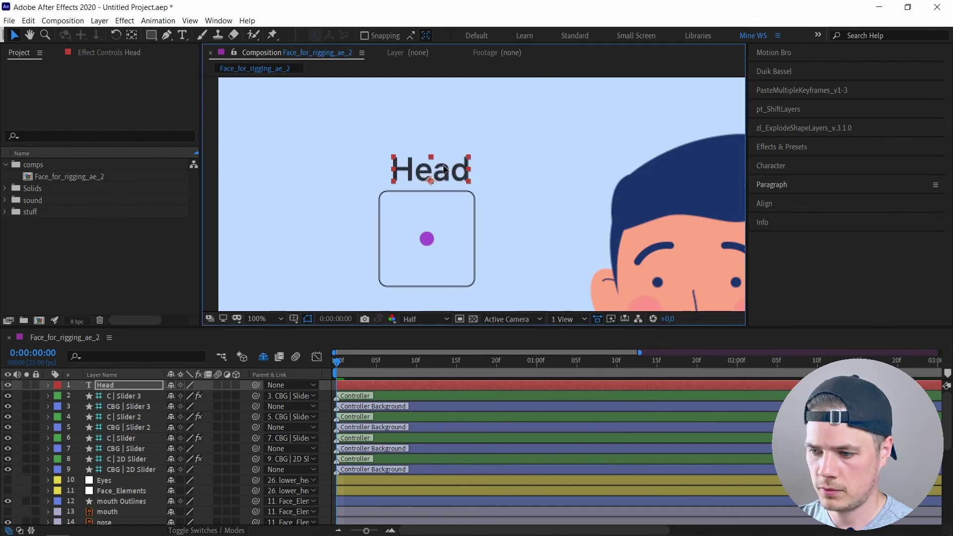
pyautogui.hotkey('shift', '/')
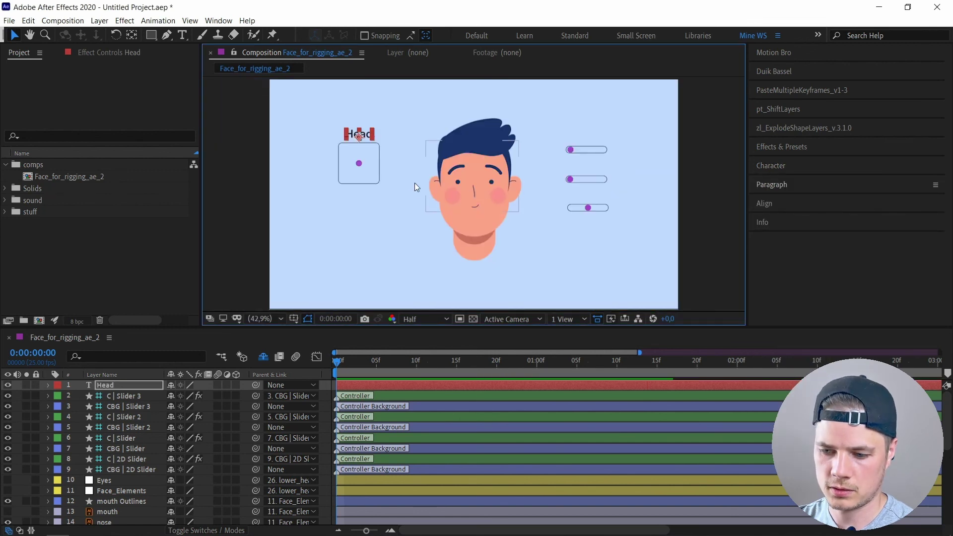
# - Duplicate the label as 'Blink' above the top slider
pyautogui.click(114, 390)
pyautogui.hotkey('ctrl', 'd')
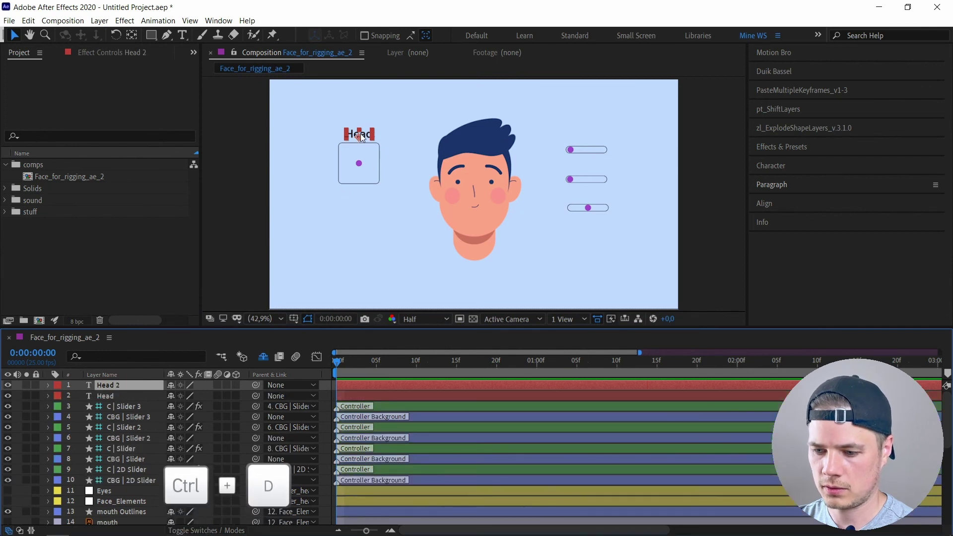
pyautogui.moveTo(361, 133); pyautogui.dragTo(588, 135)
pyautogui.doubleClick(588, 135)
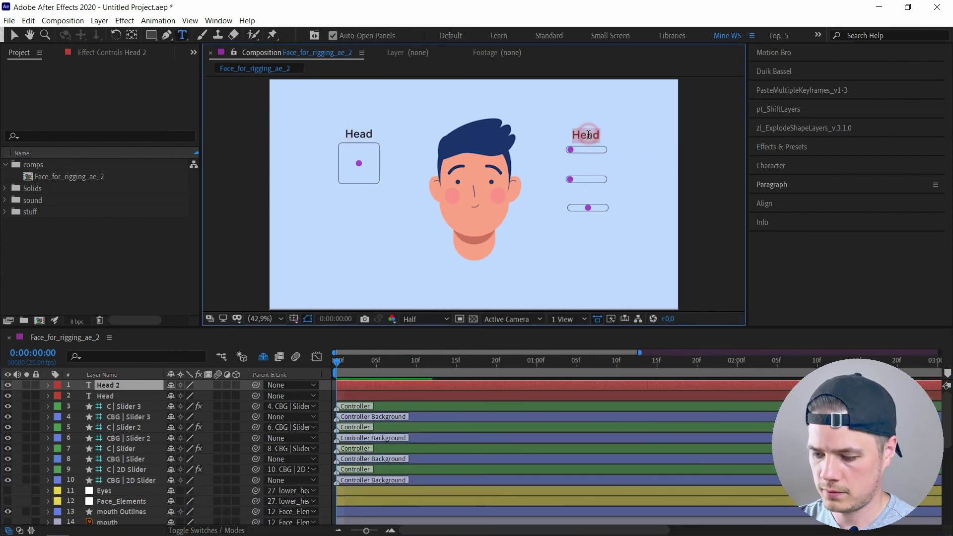
pyautogui.write('Blin')
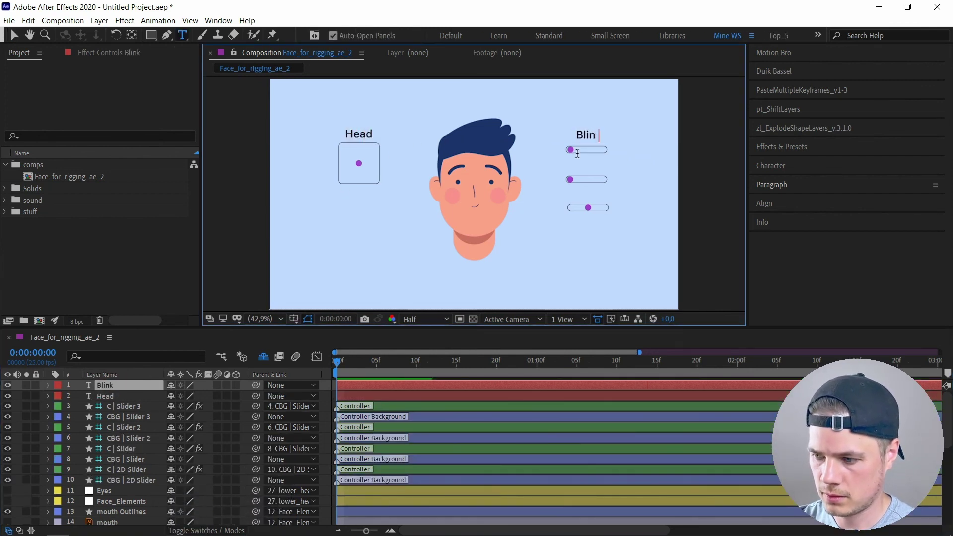
pyautogui.write('k')
pyautogui.click(133, 388)
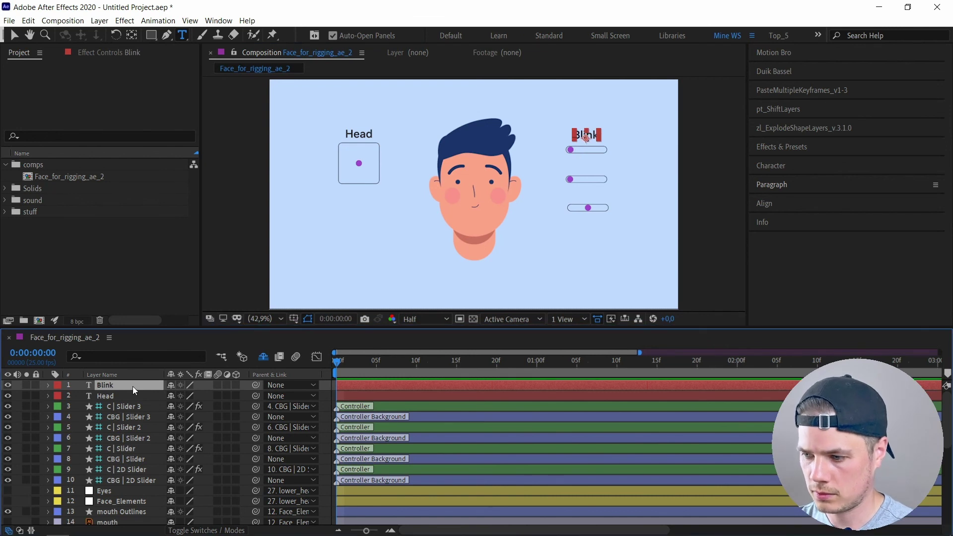
# - Duplicate it again as 'Eyebrows' above the second slider
pyautogui.hotkey('ctrl', 'd')
pyautogui.moveTo(586, 134); pyautogui.dragTo(586, 167)
pyautogui.write('Eyebrows')
pyautogui.click(126, 385)
# - Duplicate it once more as 'Mouth' above the third slider
pyautogui.hotkey('ctrl', 'd')
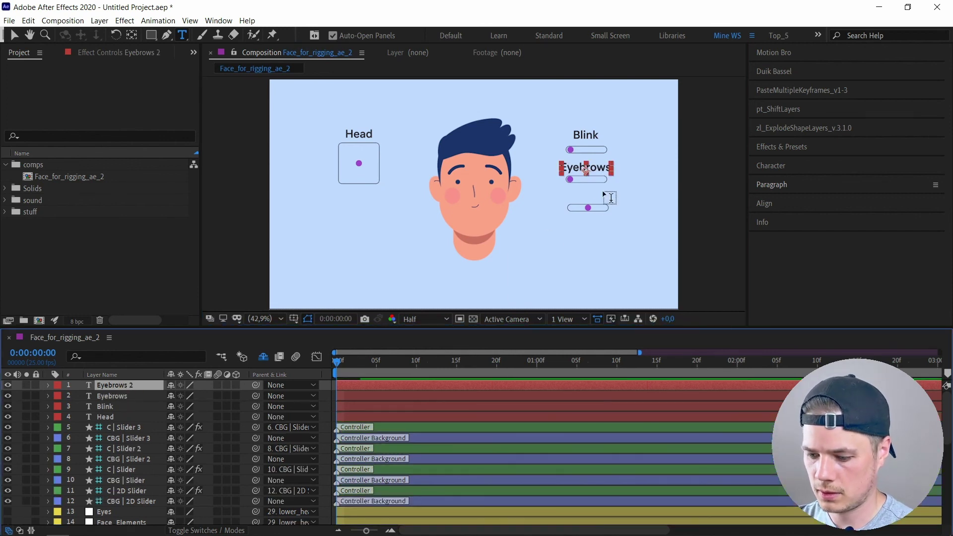
pyautogui.moveTo(600, 168); pyautogui.dragTo(602, 196)
pyautogui.hotkey('ctrl', 't')
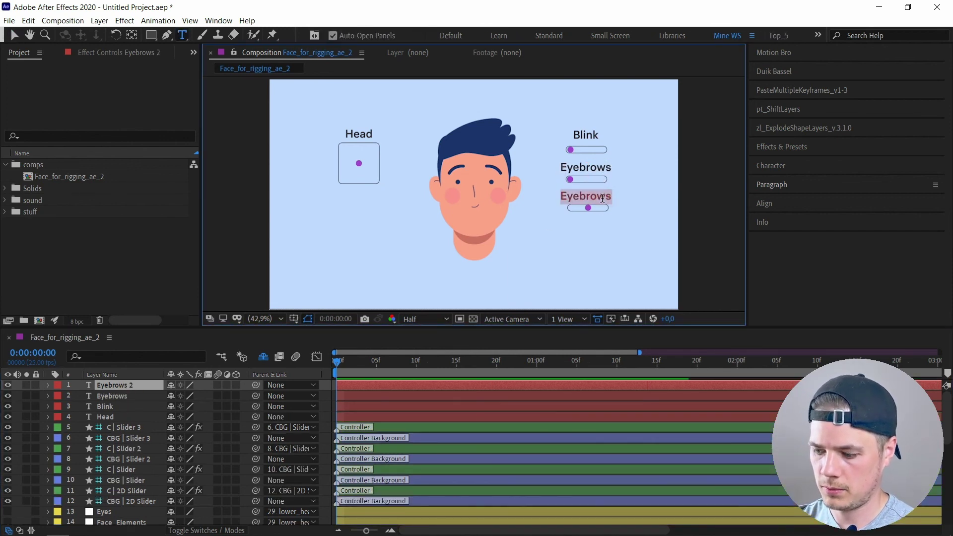
pyautogui.write('Mout')
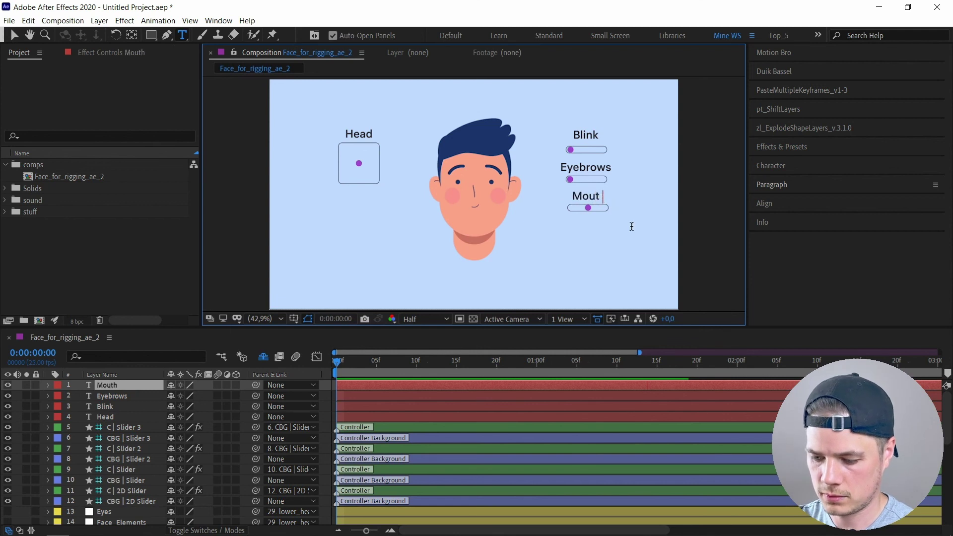
pyautogui.write('h')
pyautogui.scroll(-3, 113, 449)
pyautogui.click(112, 448)
pyautogui.scroll(-4, 110, 451)
# - Mark the face artwork layers and the bg layer as shy
pyautogui.scroll(-3, 102, 447)
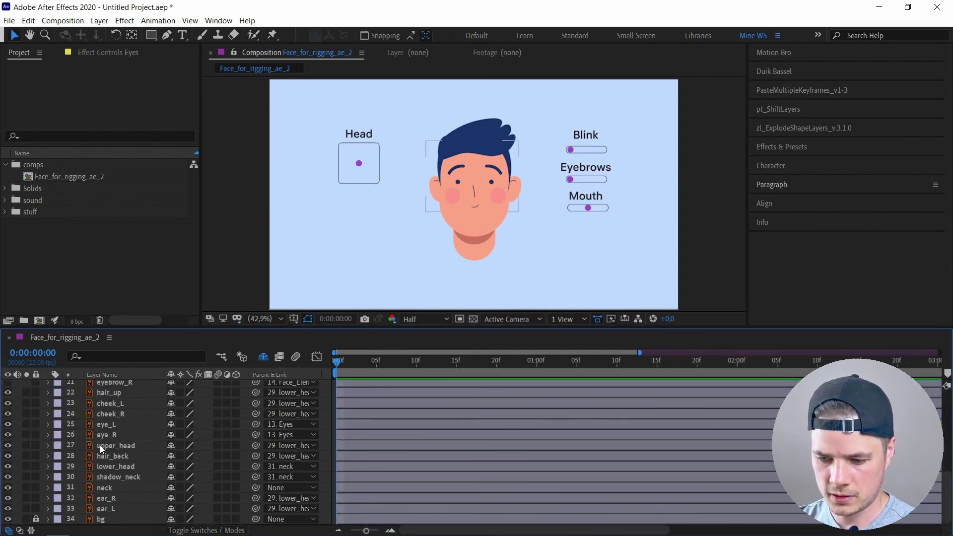
pyautogui.keyDown('shift'); pyautogui.click(99, 509); pyautogui.keyUp('shift')
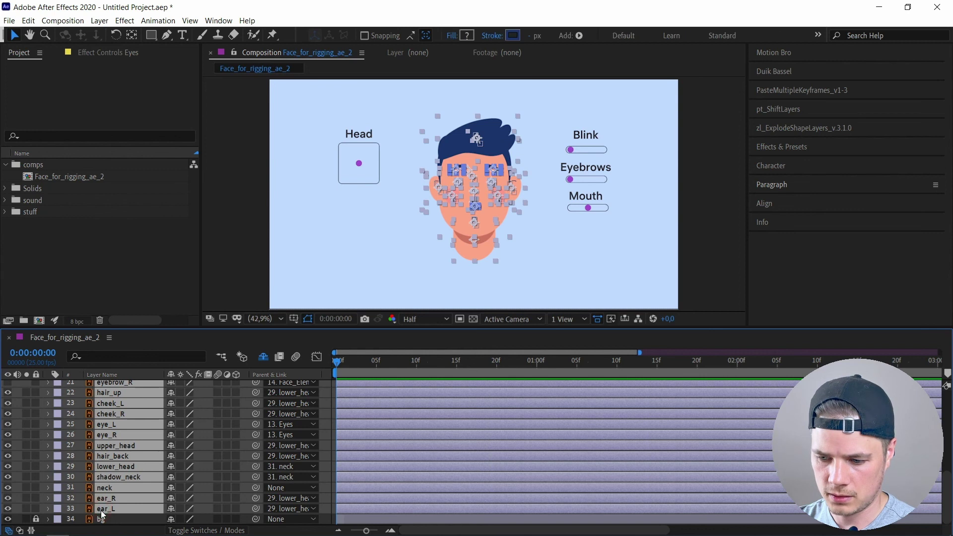
pyautogui.click(171, 392)
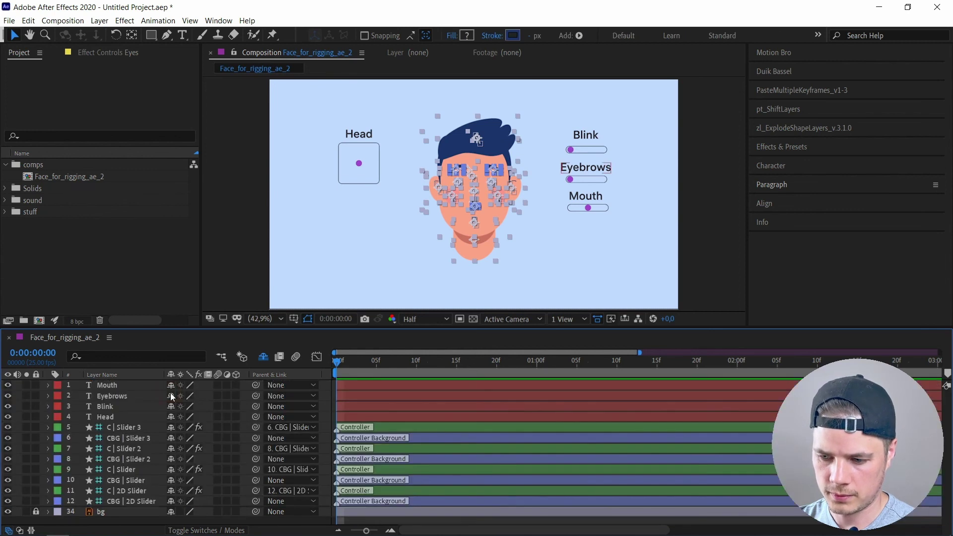
pyautogui.click(103, 513)
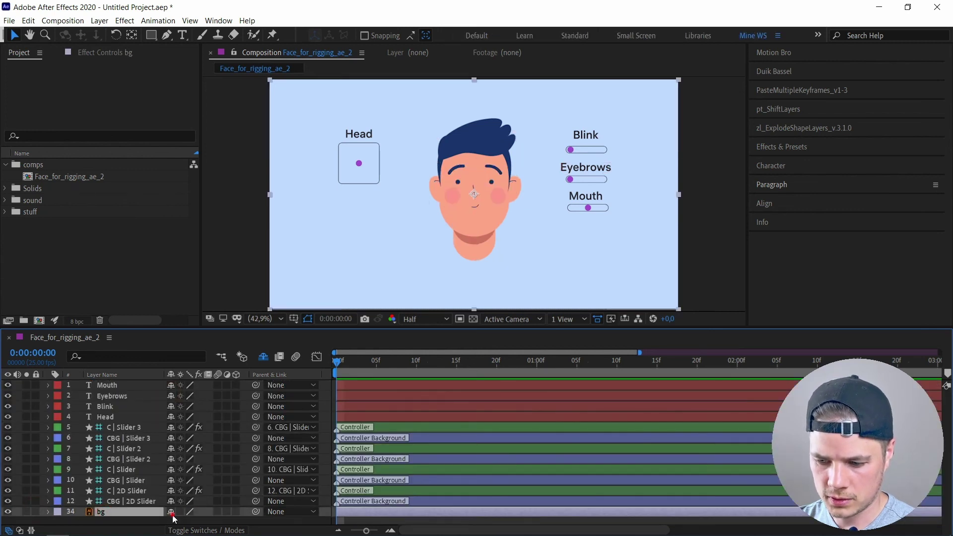
pyautogui.click(171, 513)
# - Mark the four controller background (CBG) layers as shy
pyautogui.click(128, 501)
pyautogui.keyDown('ctrl'); pyautogui.click(121, 480); pyautogui.keyUp('ctrl')
pyautogui.keyDown('ctrl'); pyautogui.click(120, 458); pyautogui.keyUp('ctrl')
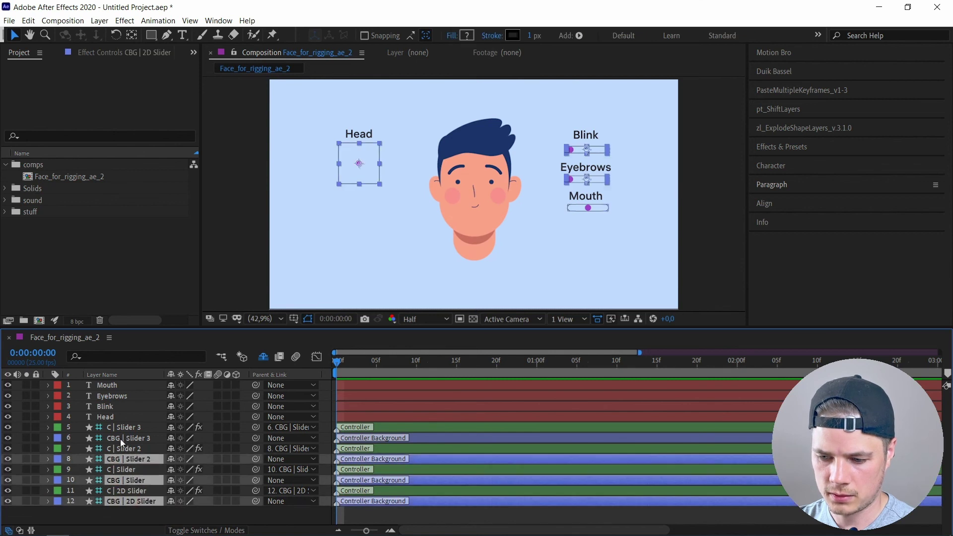
pyautogui.keyDown('ctrl'); pyautogui.click(120, 438); pyautogui.keyUp('ctrl')
pyautogui.click(170, 438)
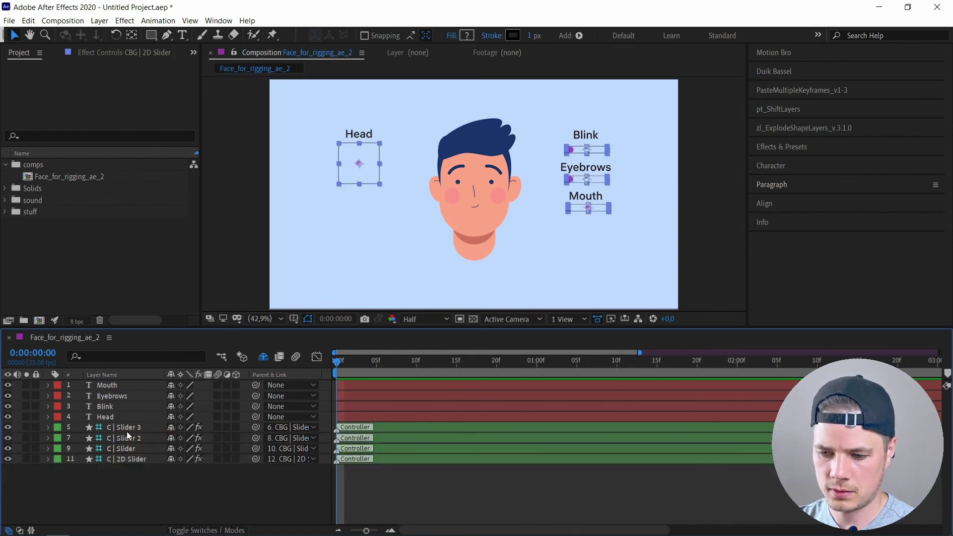
# - Mark the Head, Blink, Eyebrows and Mouth text layers as shy
pyautogui.click(107, 417)
pyautogui.keyDown('shift'); pyautogui.click(123, 385); pyautogui.keyUp('shift')
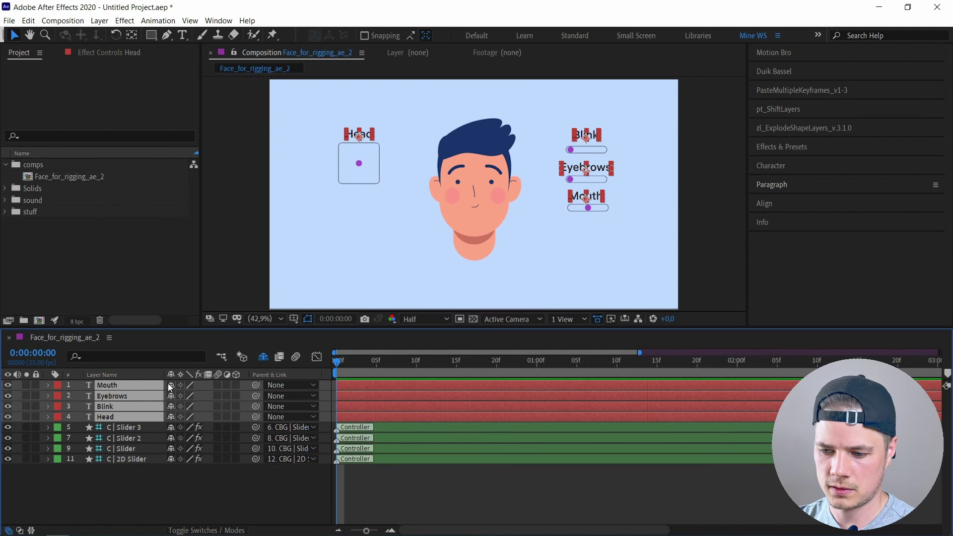
pyautogui.click(170, 386)
pyautogui.click(153, 439)
# - Enlarge the composition viewer by shrinking the timeline panel
pyautogui.click(134, 387)
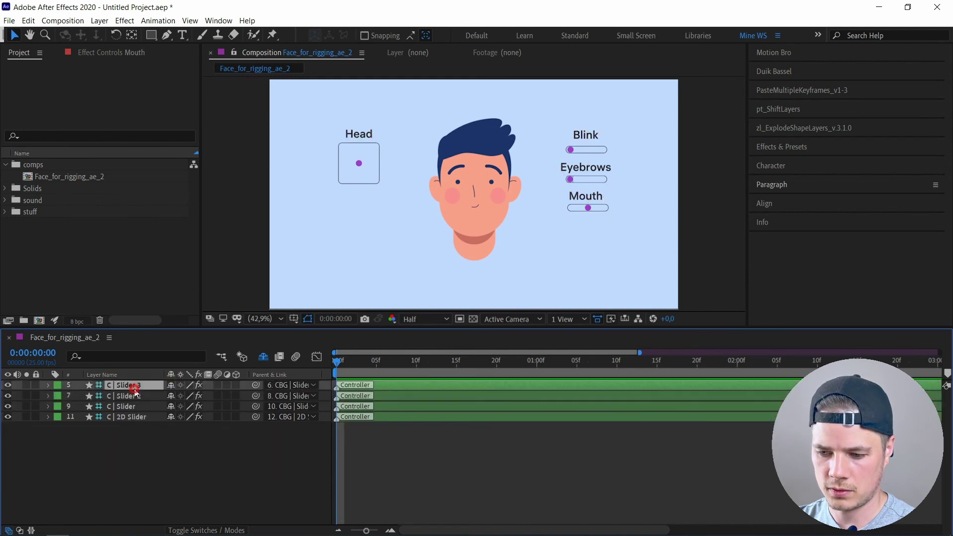
pyautogui.click(127, 416)
pyautogui.click(134, 448)
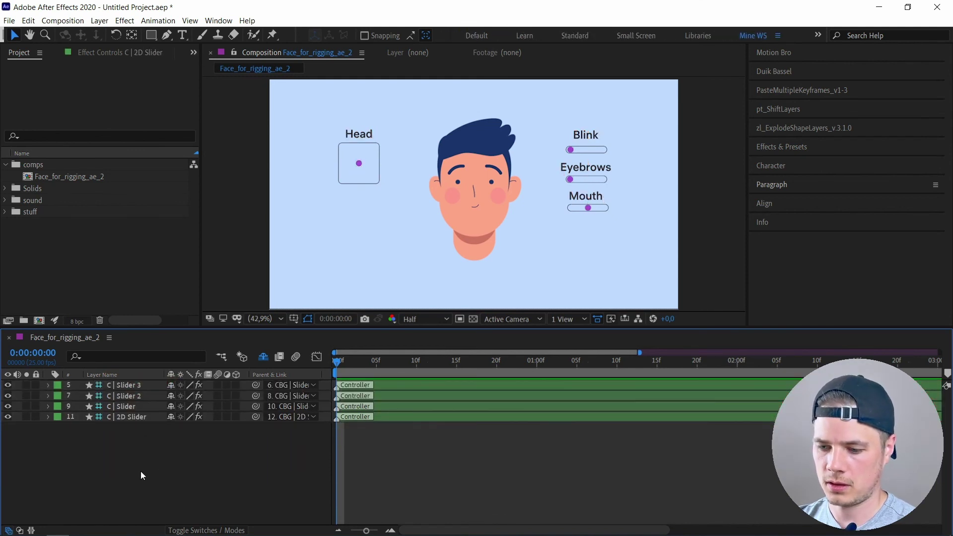
pyautogui.moveTo(204, 327); pyautogui.dragTo(203, 366)
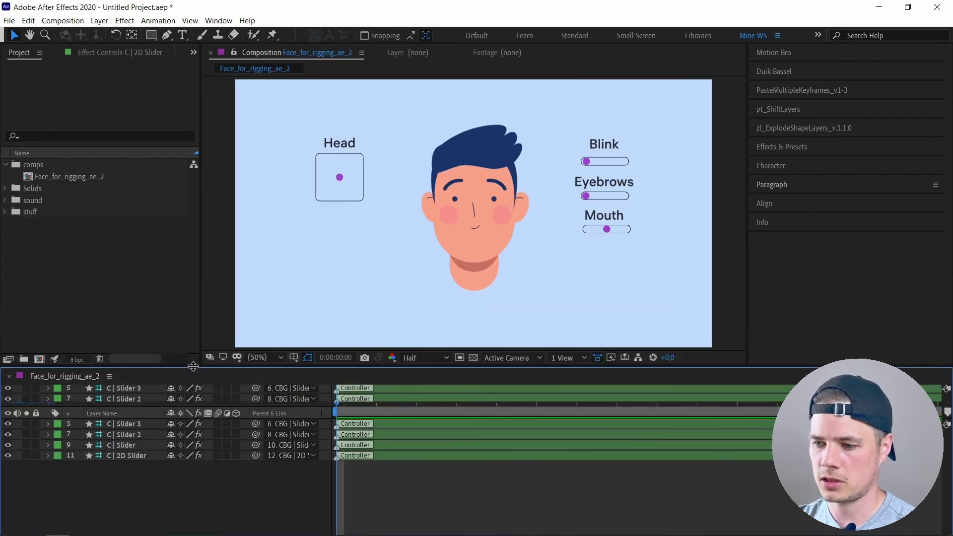